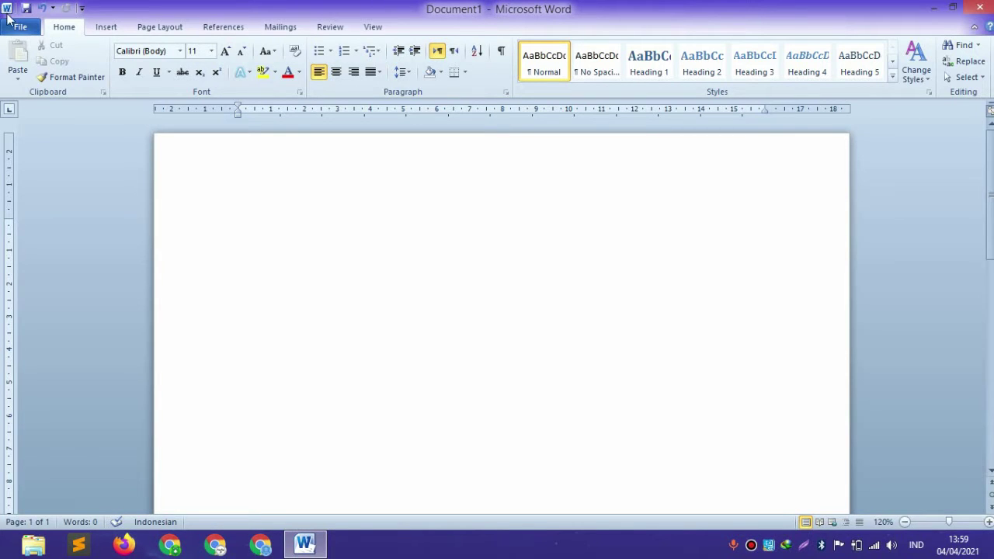
Add the Print Preview and Print command to the Quick Access Toolbar.
{"action": "left_click", "coordinate": [82, 7]}
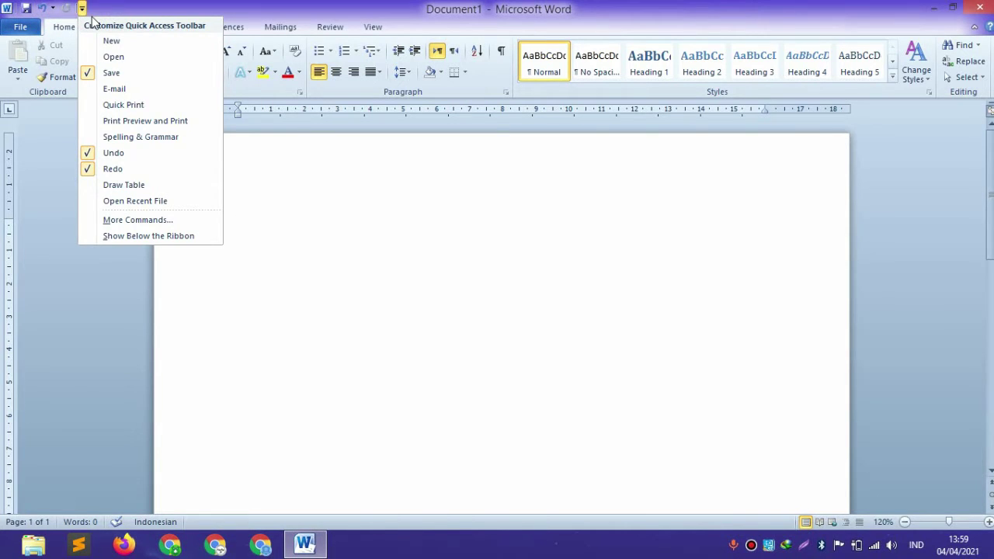
{"action": "left_click", "coordinate": [109, 8]}
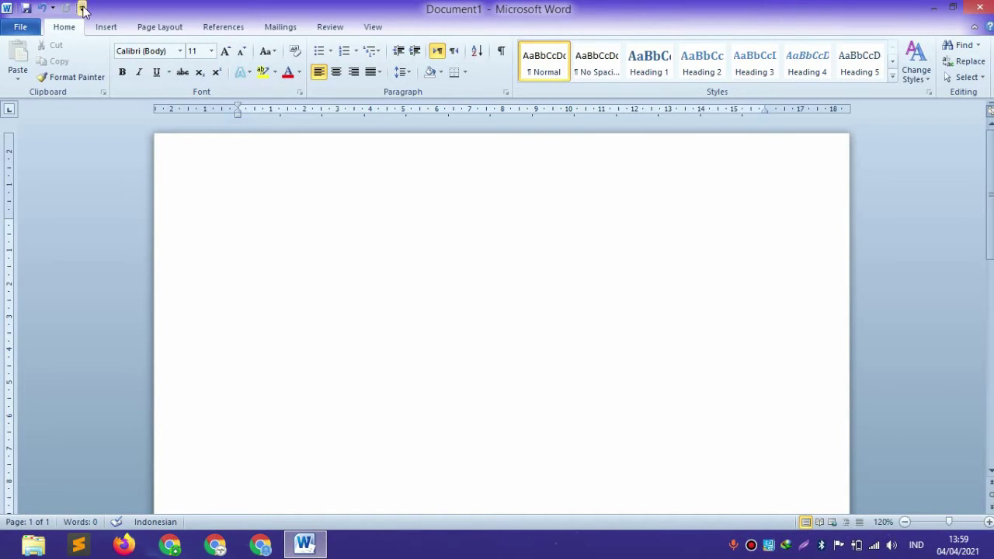
{"action": "left_click", "coordinate": [82, 8]}
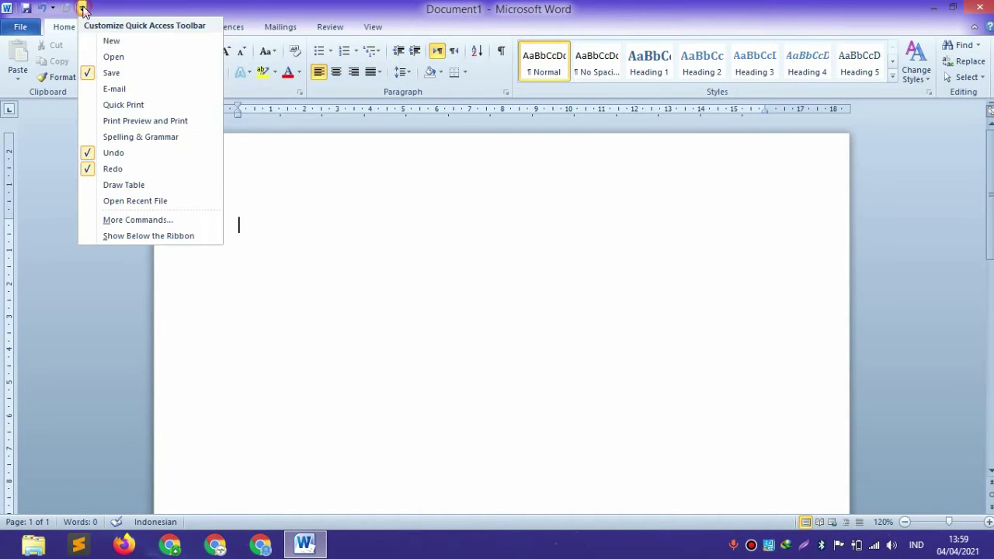
{"action": "left_click", "coordinate": [121, 120]}
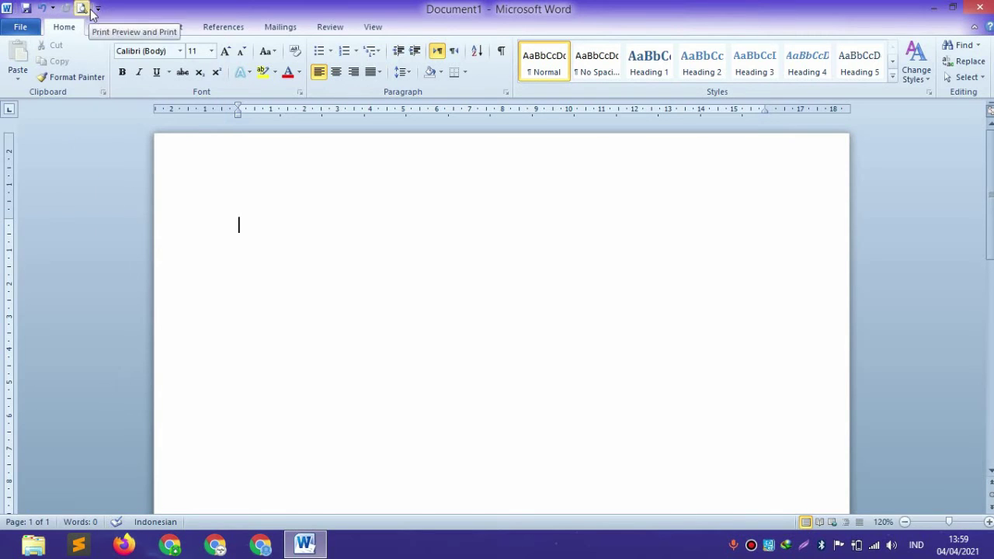
View the document's print settings and preview, reaching them both from the file commands and through the Quick Access Toolbar shortcut.
{"action": "left_click", "coordinate": [164, 26]}
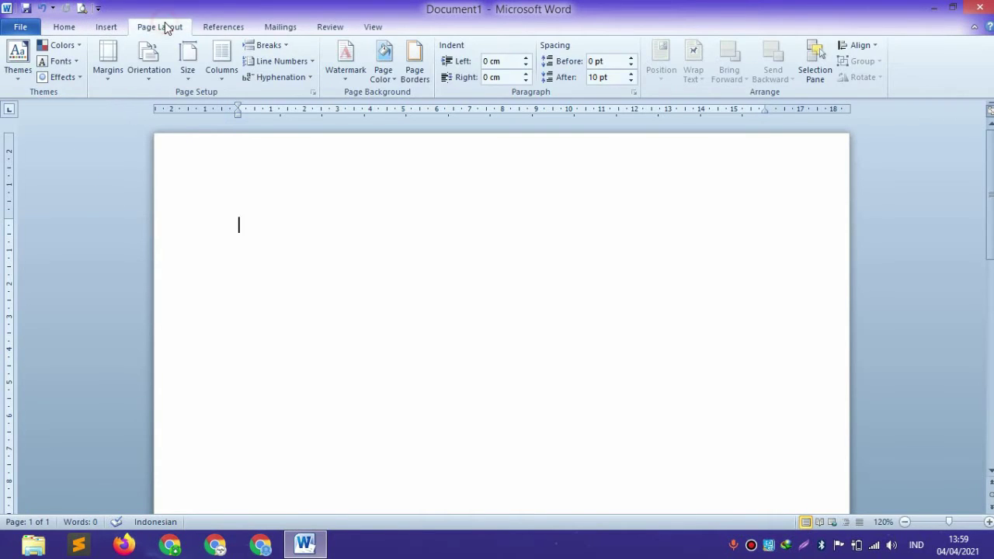
{"action": "left_click", "coordinate": [67, 25]}
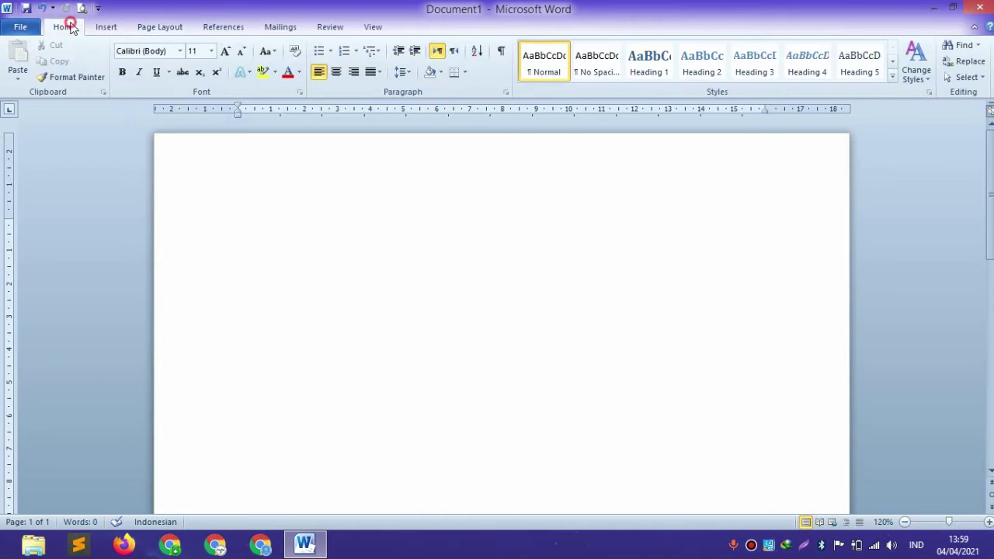
{"action": "left_click", "coordinate": [21, 28]}
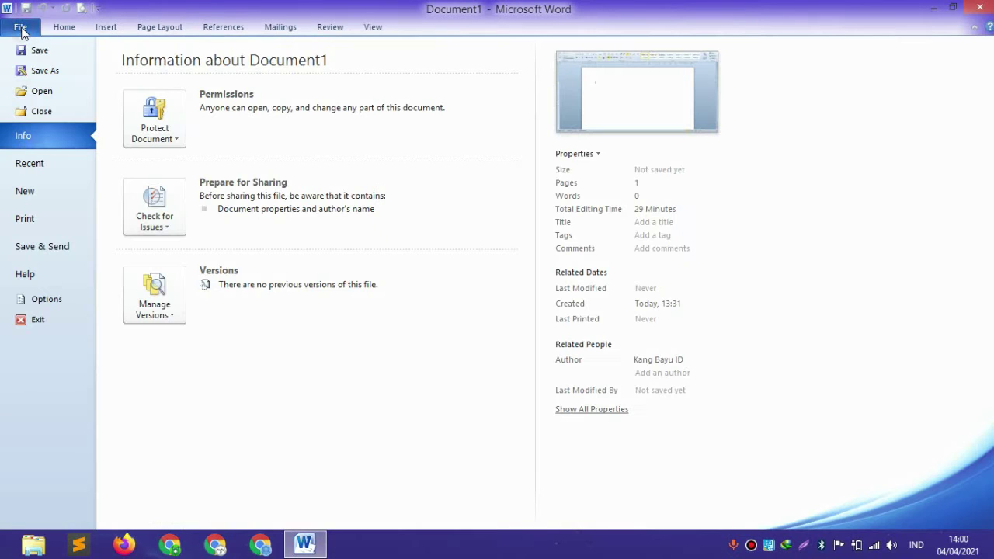
{"action": "left_click", "coordinate": [41, 222]}
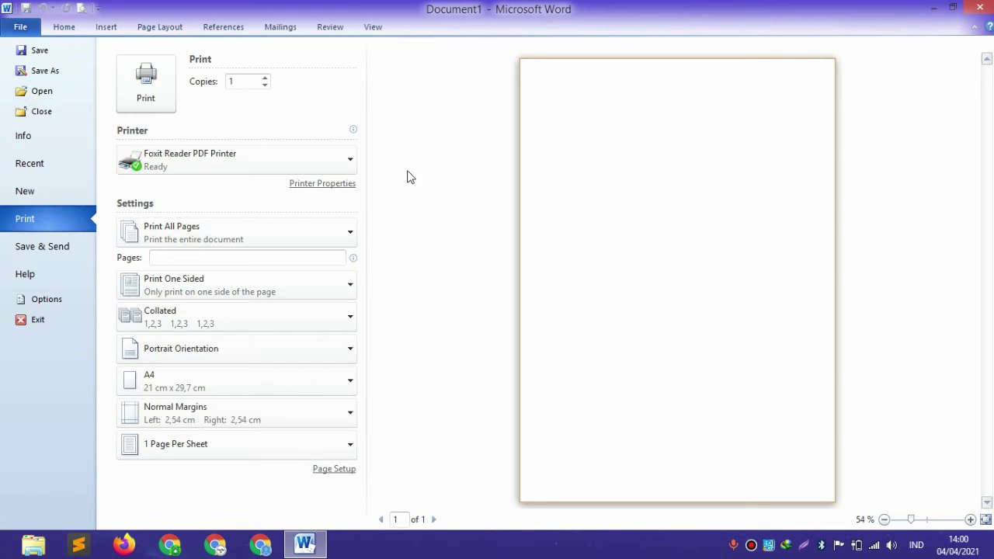
{"action": "left_click", "coordinate": [20, 26]}
{"action": "left_click", "coordinate": [82, 8]}
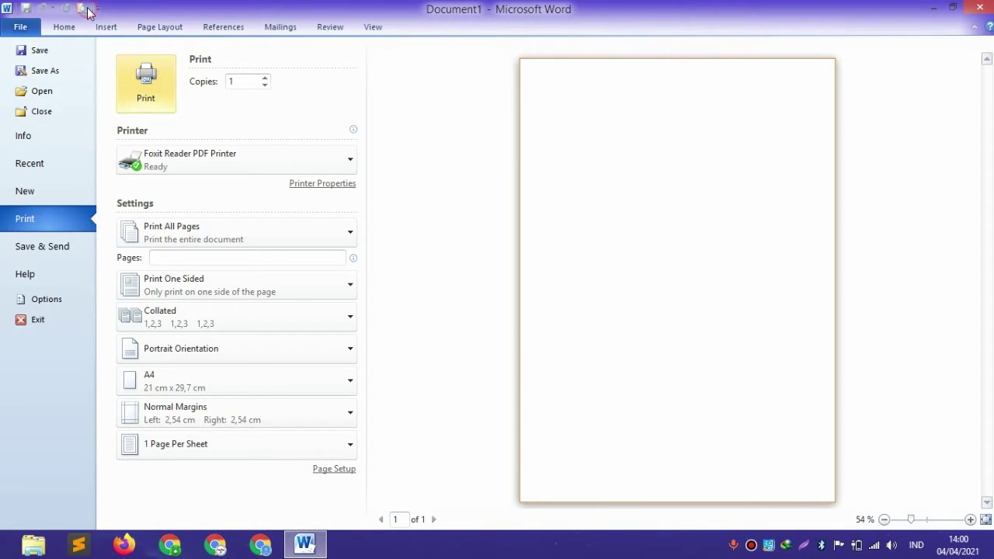
{"action": "left_click", "coordinate": [82, 8]}
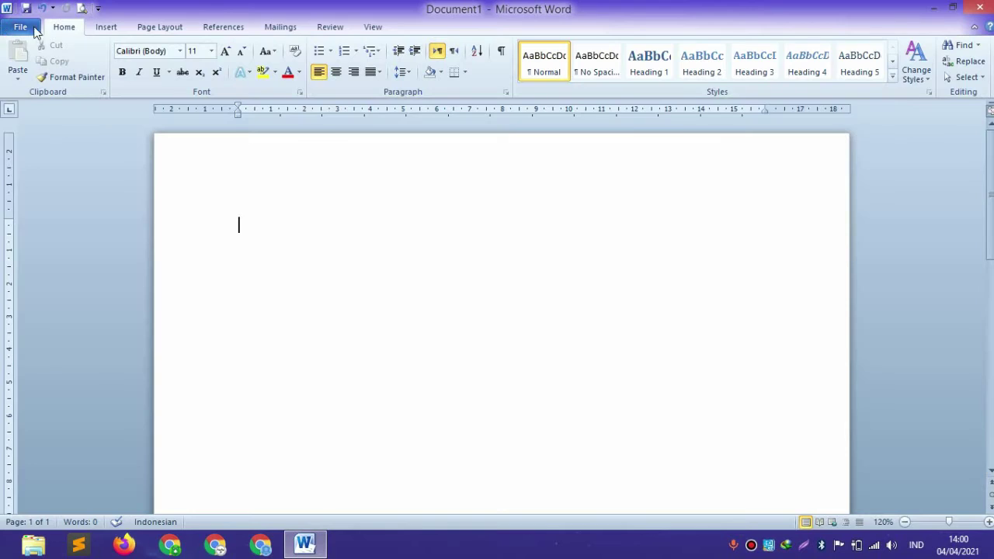
Add the Page Setup command from the popular commands to the Quick Access Toolbar.
{"action": "left_click", "coordinate": [97, 8]}
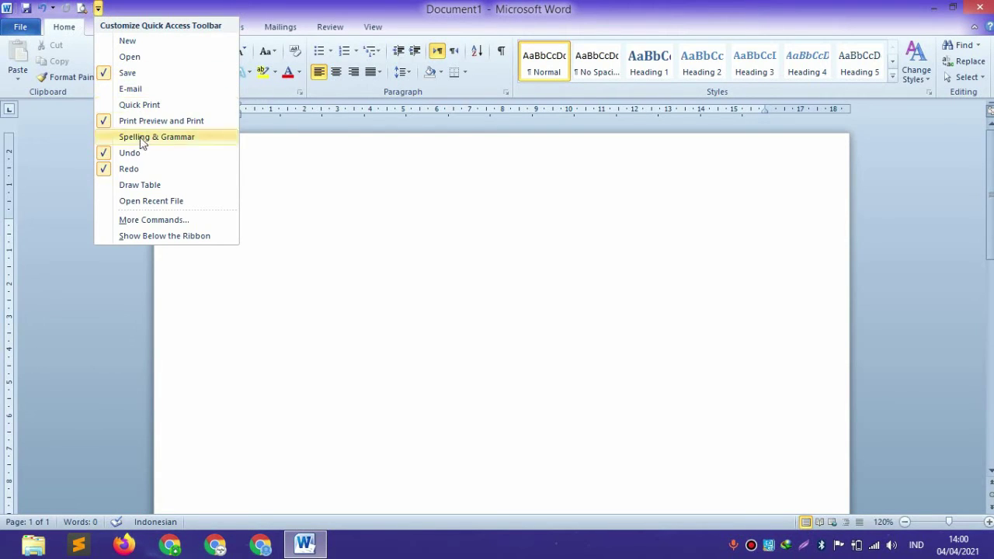
{"action": "left_click", "coordinate": [165, 223]}
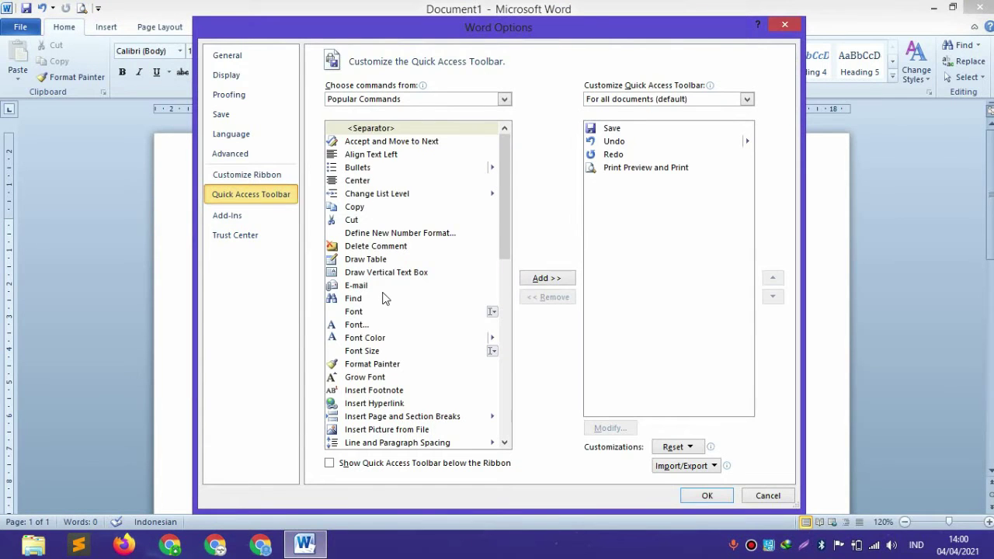
{"action": "scroll", "coordinate": [392, 318], "scroll_direction": "down", "scroll_amount": 3}
{"action": "scroll", "coordinate": [411, 284], "scroll_direction": "down", "scroll_amount": 3}
{"action": "scroll", "coordinate": [411, 284], "scroll_direction": "down", "scroll_amount": 2}
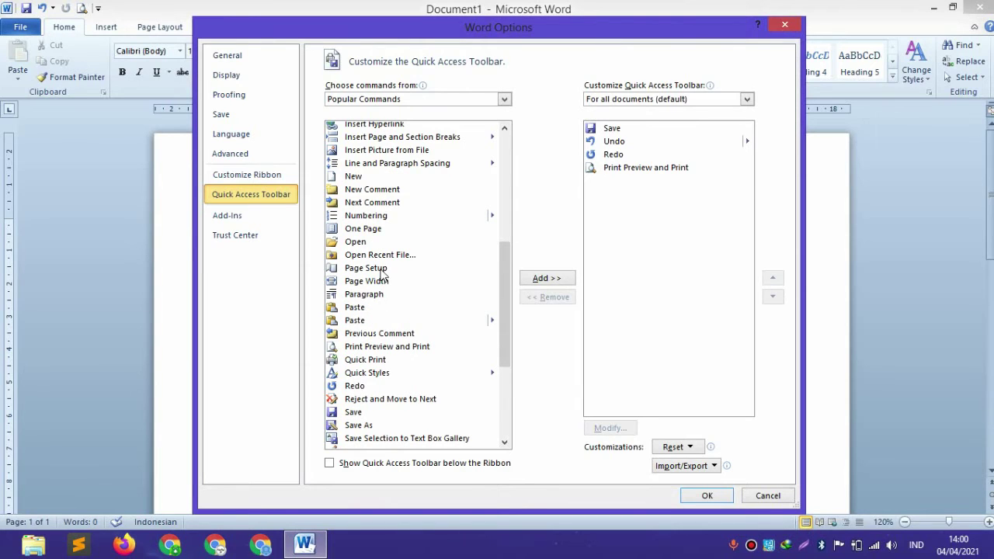
{"action": "double_click", "coordinate": [381, 269]}
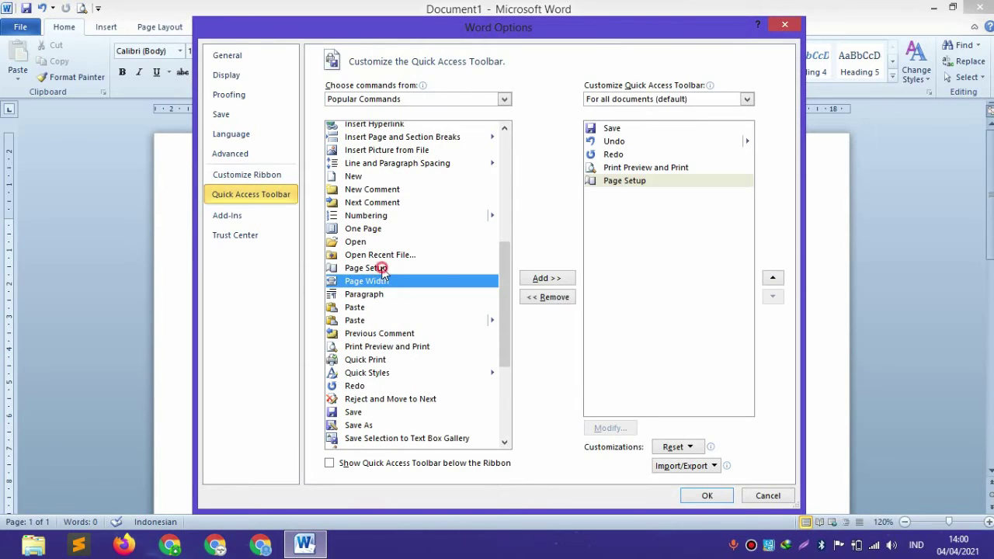
{"action": "left_click", "coordinate": [706, 495]}
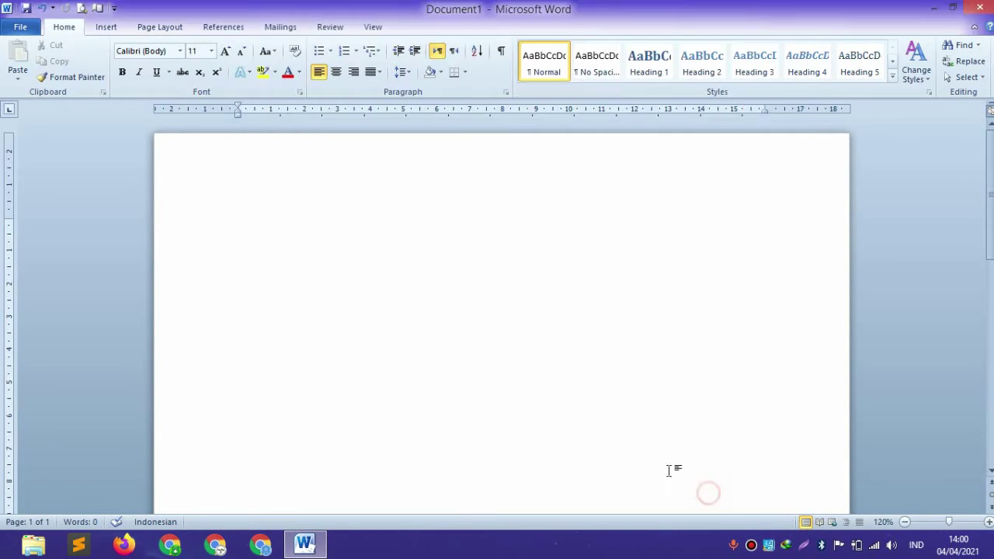
Open Page Setup from the Quick Access Toolbar, review its paper, layout and margin settings, and close it.
{"action": "left_click", "coordinate": [97, 11]}
{"action": "left_click", "coordinate": [420, 92]}
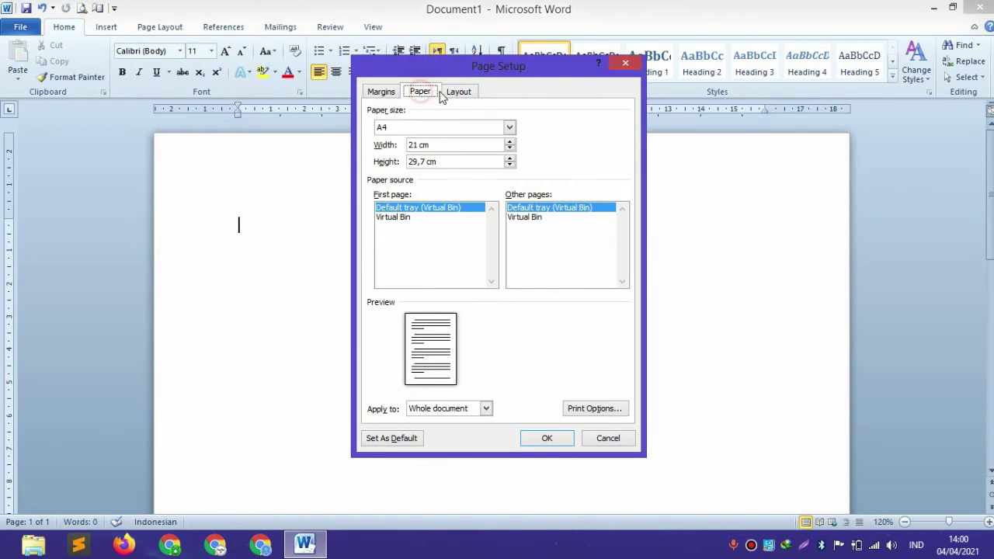
{"action": "left_click", "coordinate": [458, 92]}
{"action": "left_click", "coordinate": [381, 92]}
{"action": "left_click", "coordinate": [624, 66]}
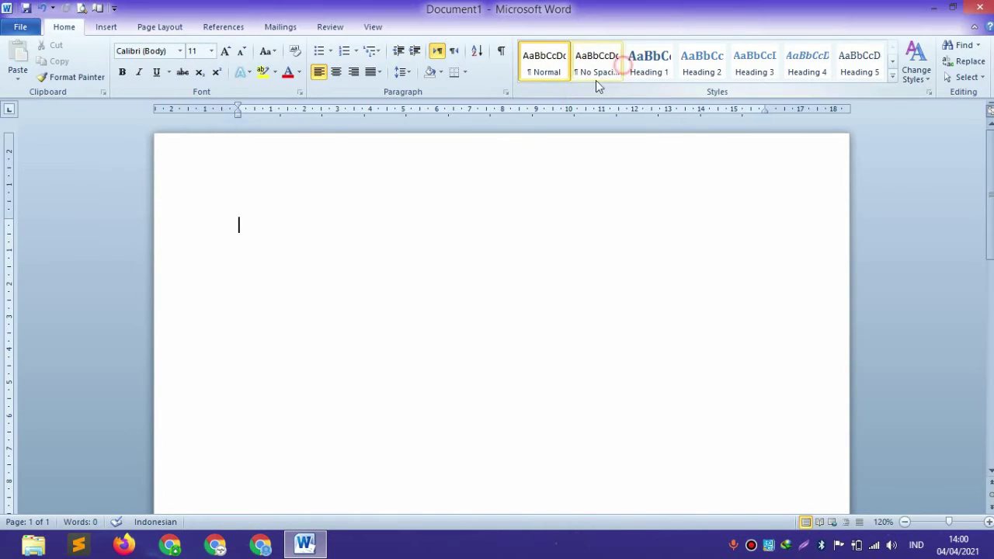
Remove the Page Setup and Print Preview and Print commands from the Quick Access Toolbar.
{"action": "left_click", "coordinate": [115, 8]}
{"action": "left_click", "coordinate": [115, 8]}
{"action": "right_click", "coordinate": [102, 6]}
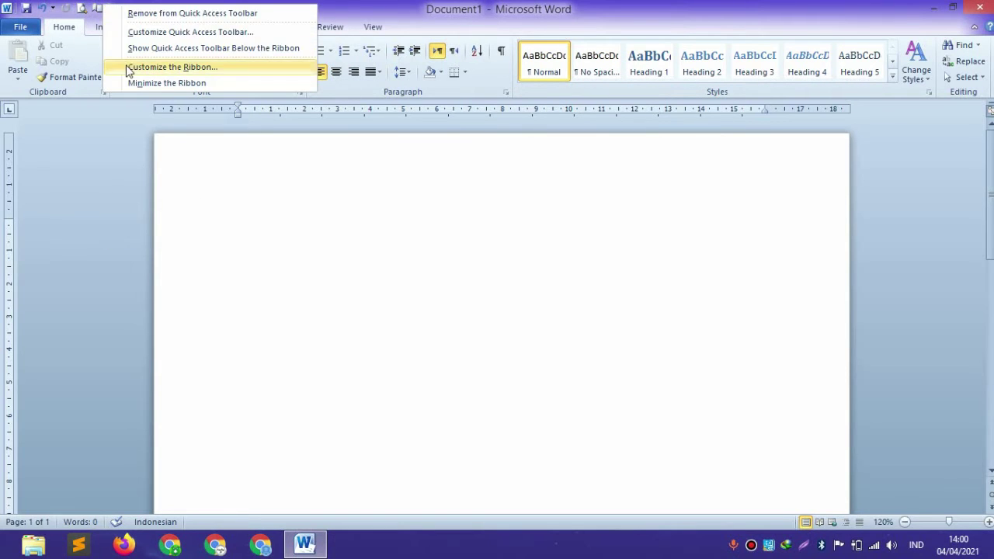
{"action": "left_click", "coordinate": [129, 13]}
{"action": "right_click", "coordinate": [85, 10]}
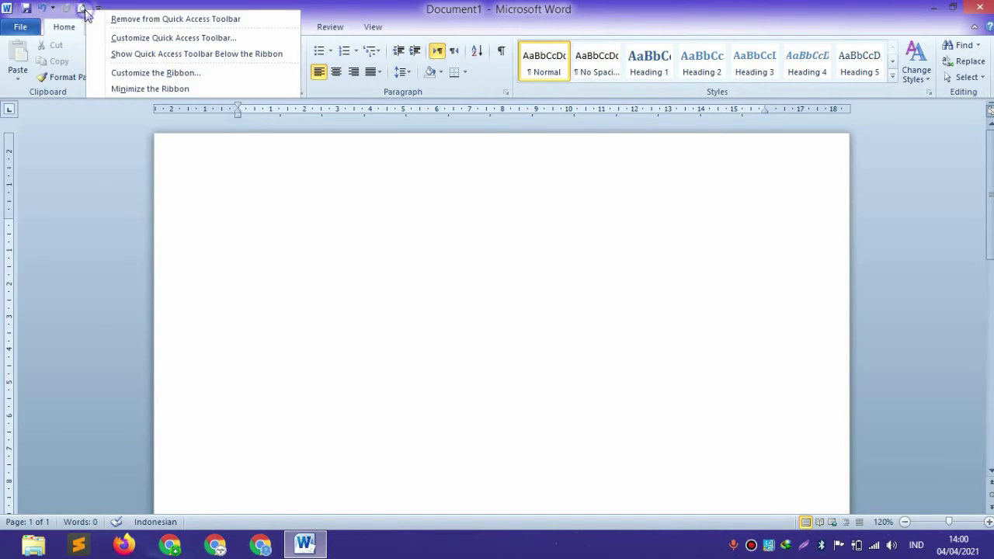
{"action": "left_click", "coordinate": [116, 18]}
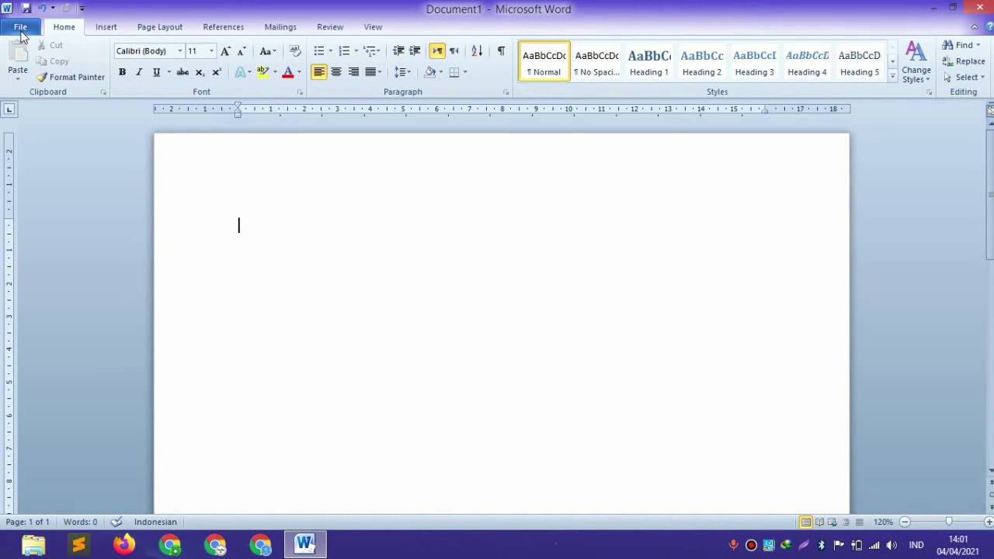
Frame the entire ribbon with a screenshot selection of about 1365 x 117 pixels and close the capture.
{"action": "key", "text": "Print"}
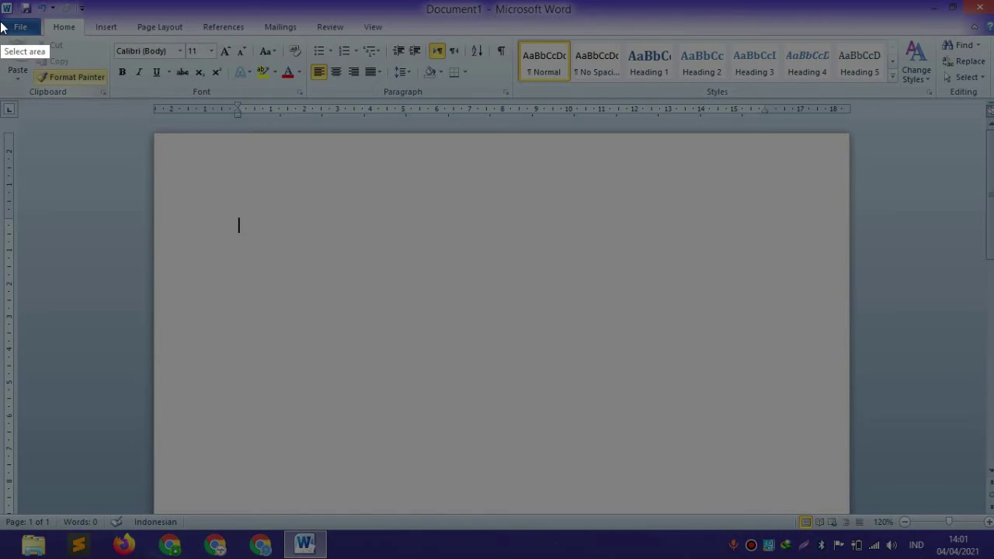
{"action": "mouse_move", "coordinate": [1, 17]}
{"action": "left_mouse_down"}
{"action": "mouse_move", "coordinate": [152, 82]}
{"action": "mouse_move", "coordinate": [992, 101]}
{"action": "left_mouse_up"}
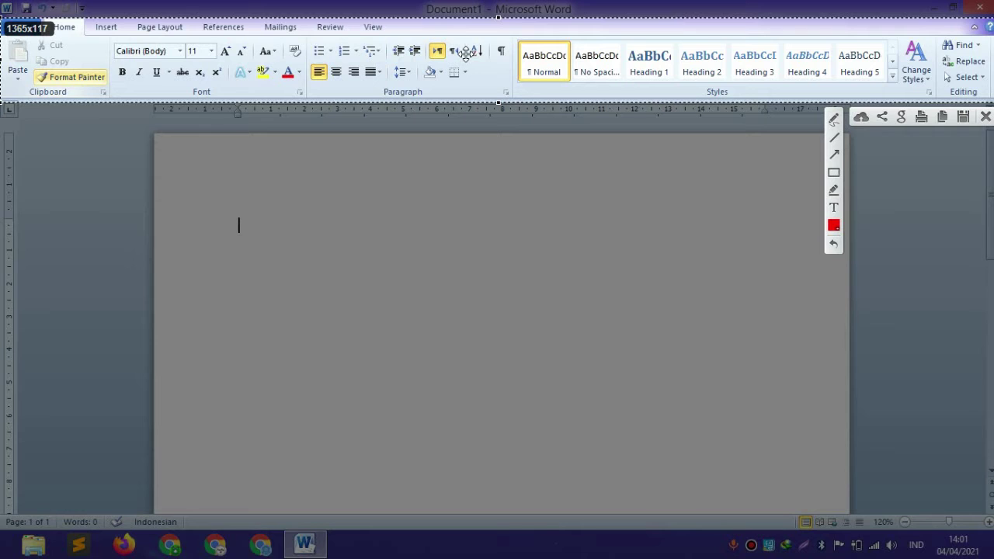
{"action": "key", "text": "ctrl+c"}
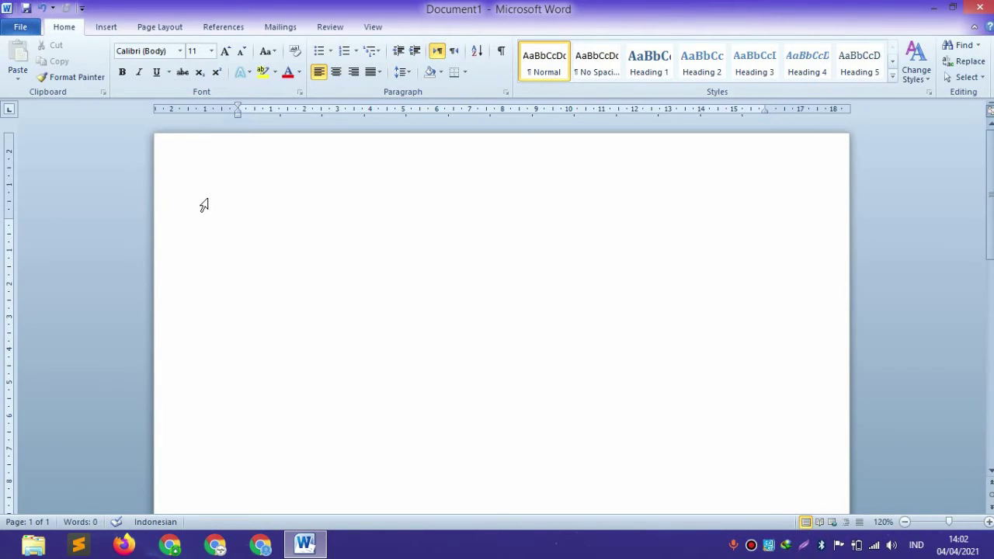
Review the document information, recent documents and Save & Send options among the file commands, and return to the document.
{"action": "left_click", "coordinate": [21, 31]}
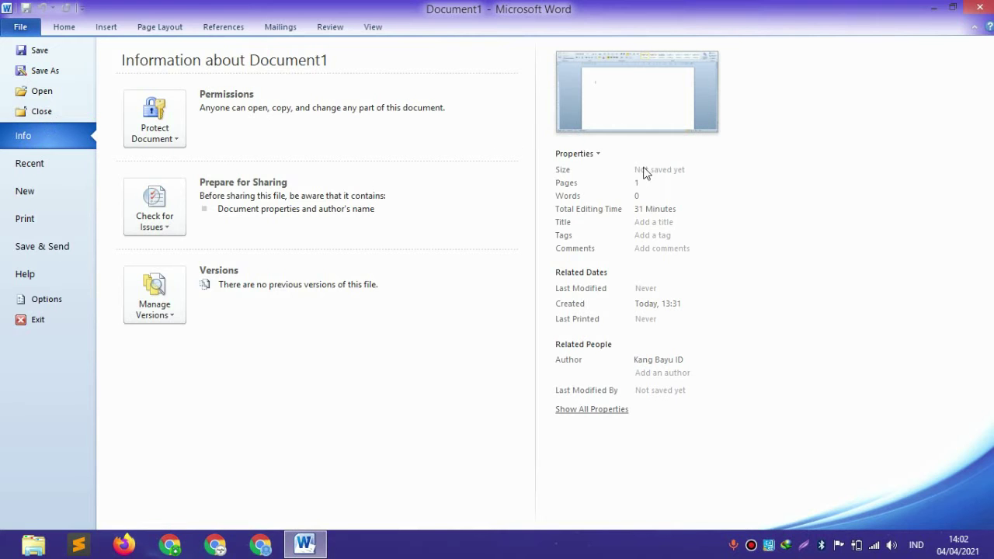
{"action": "left_click", "coordinate": [63, 161]}
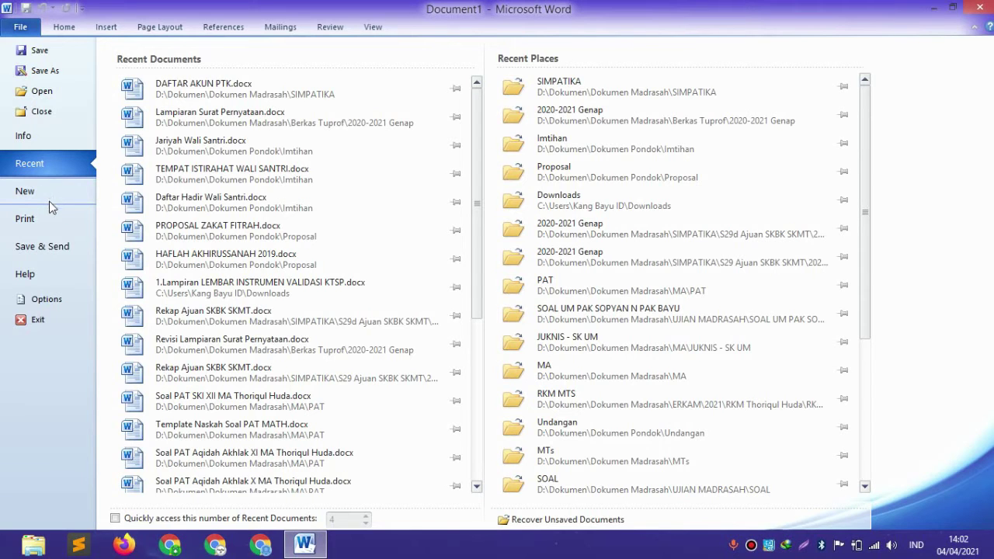
{"action": "left_click", "coordinate": [50, 258]}
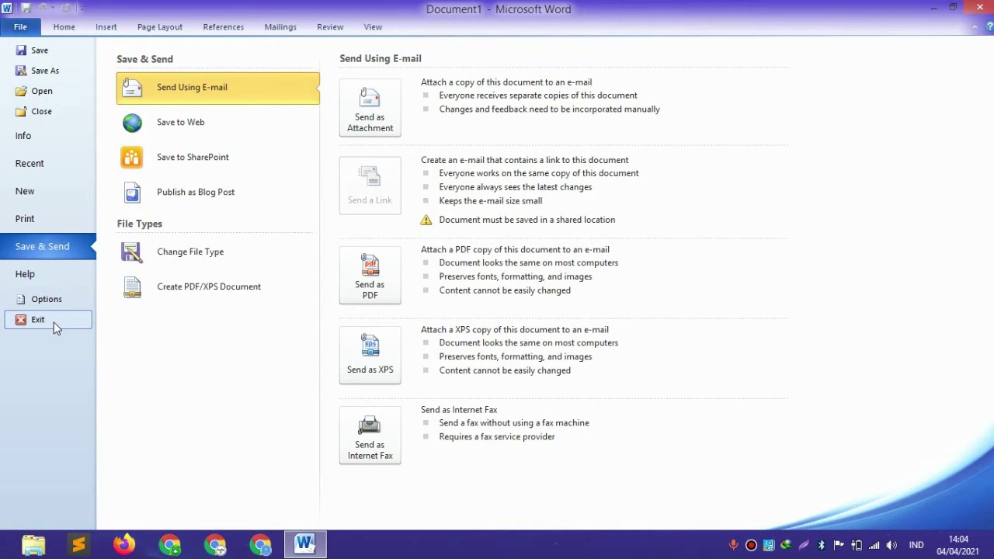
{"action": "mouse_move", "coordinate": [988, 8]}
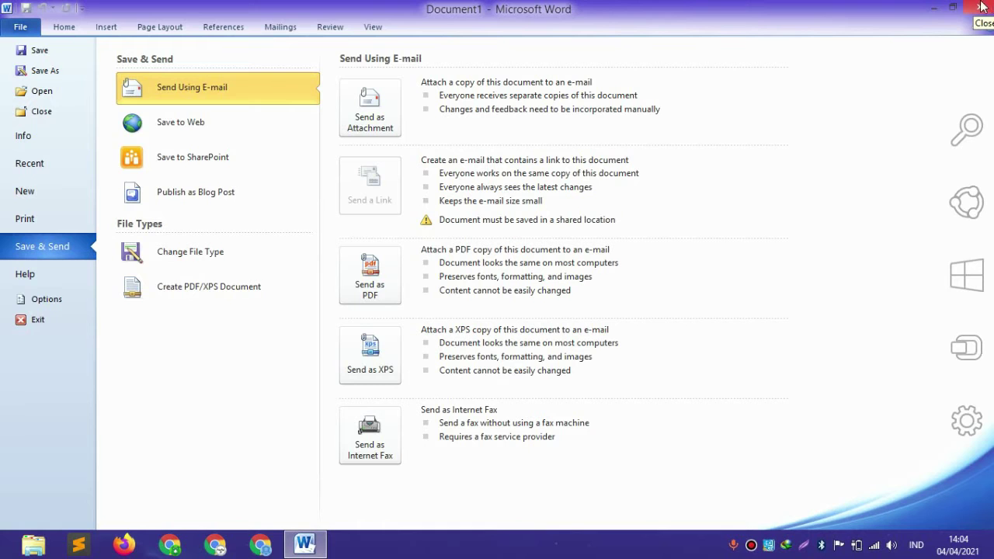
{"action": "left_click", "coordinate": [13, 28]}
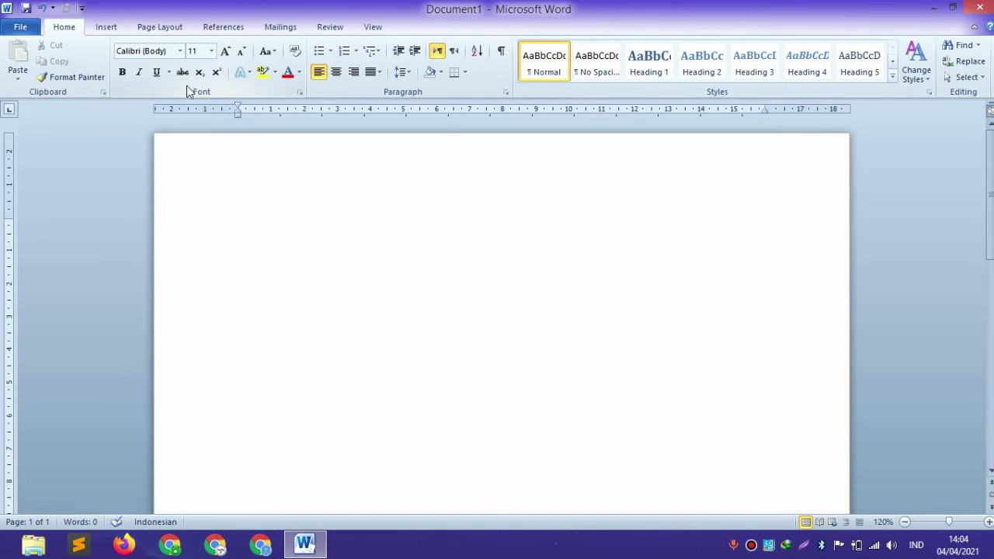
Review the available fonts, font sizes and text effects, leaving the current formatting in place.
{"action": "left_click", "coordinate": [184, 53]}
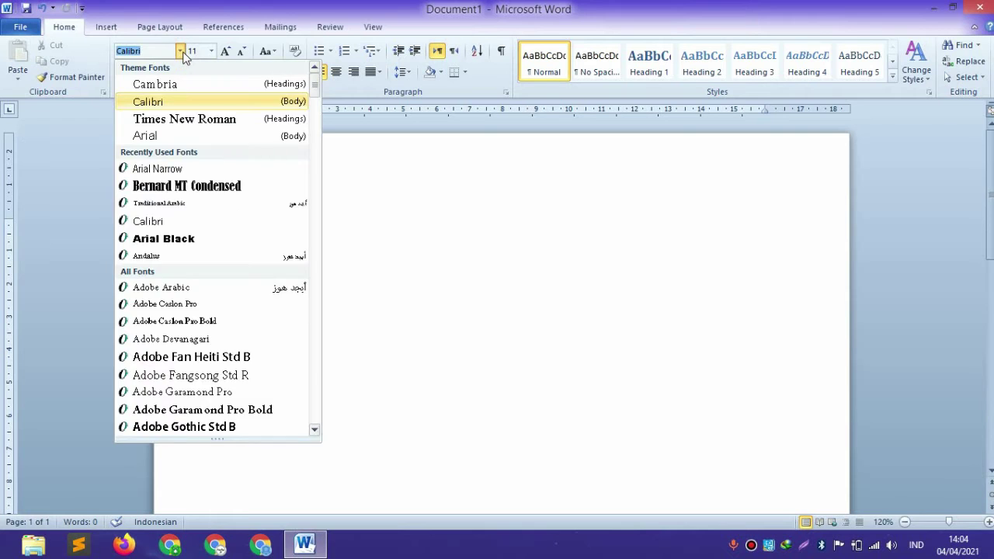
{"action": "left_click", "coordinate": [184, 53]}
{"action": "left_click", "coordinate": [212, 51]}
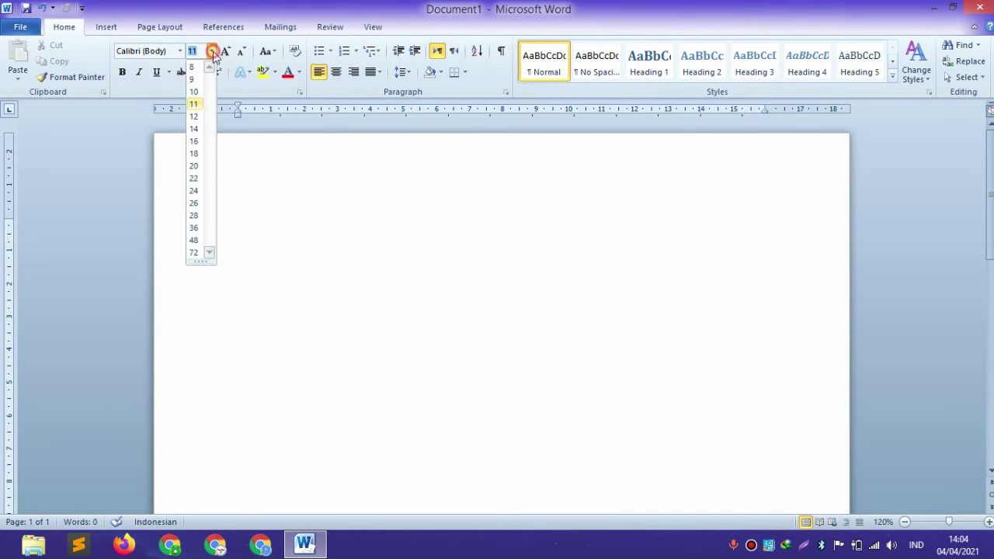
{"action": "left_click", "coordinate": [211, 51]}
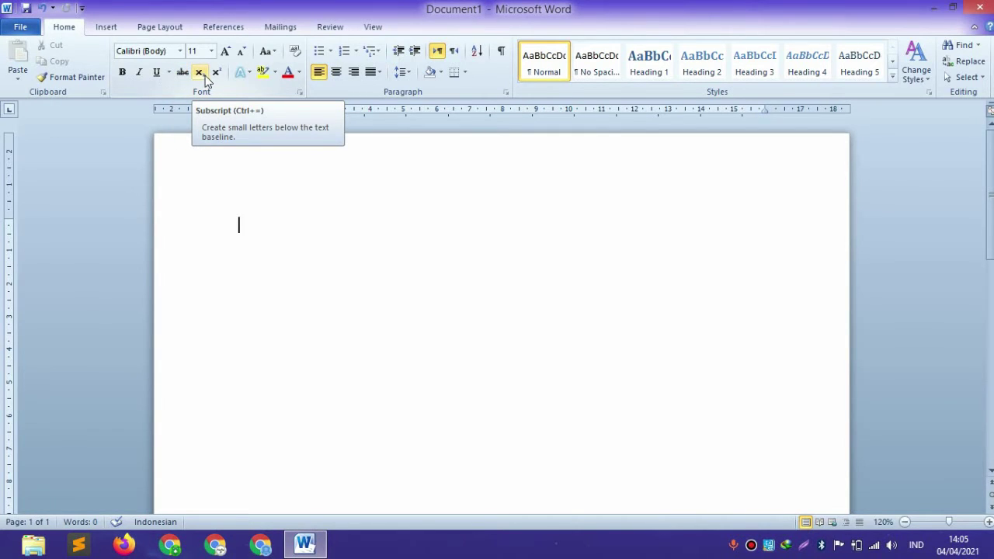
{"action": "left_click", "coordinate": [245, 75]}
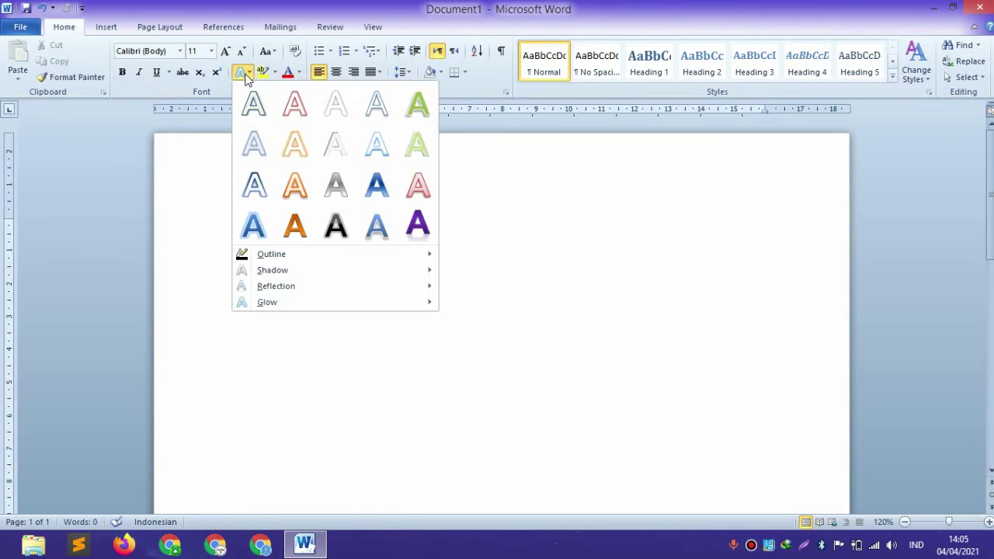
{"action": "left_click", "coordinate": [245, 74]}
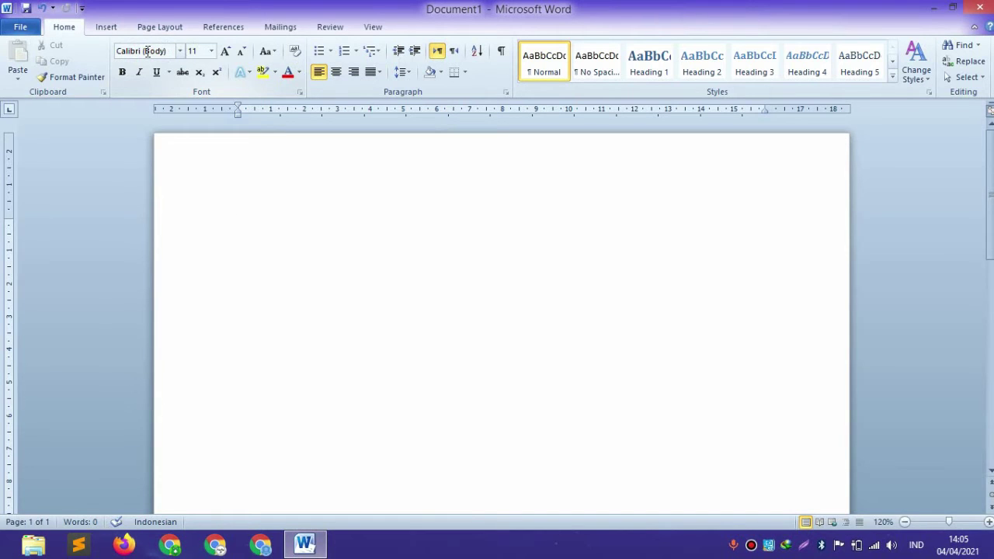
{"action": "left_click", "coordinate": [198, 77]}
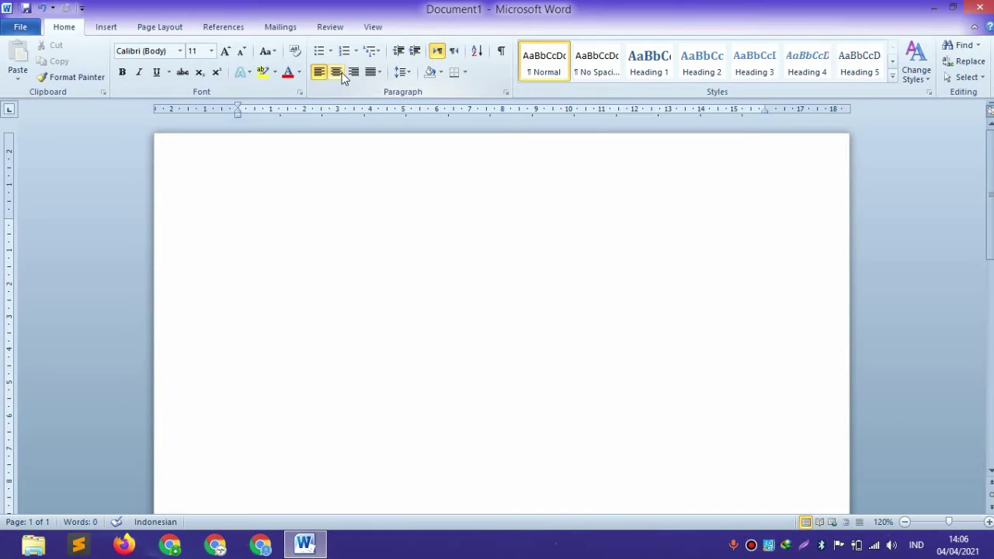
Review the line spacing, shading and border options for paragraphs without applying any of them.
{"action": "left_click", "coordinate": [400, 73]}
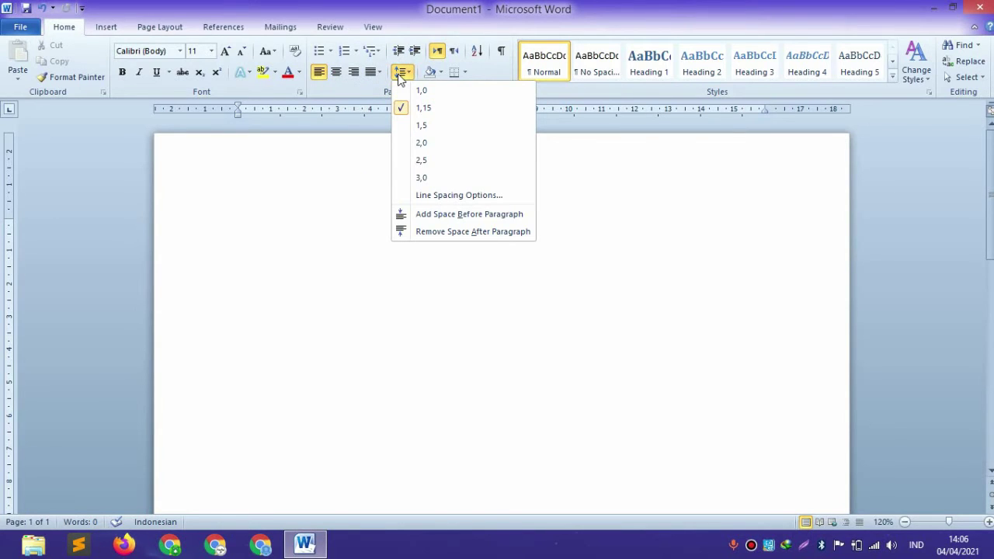
{"action": "left_click", "coordinate": [400, 75]}
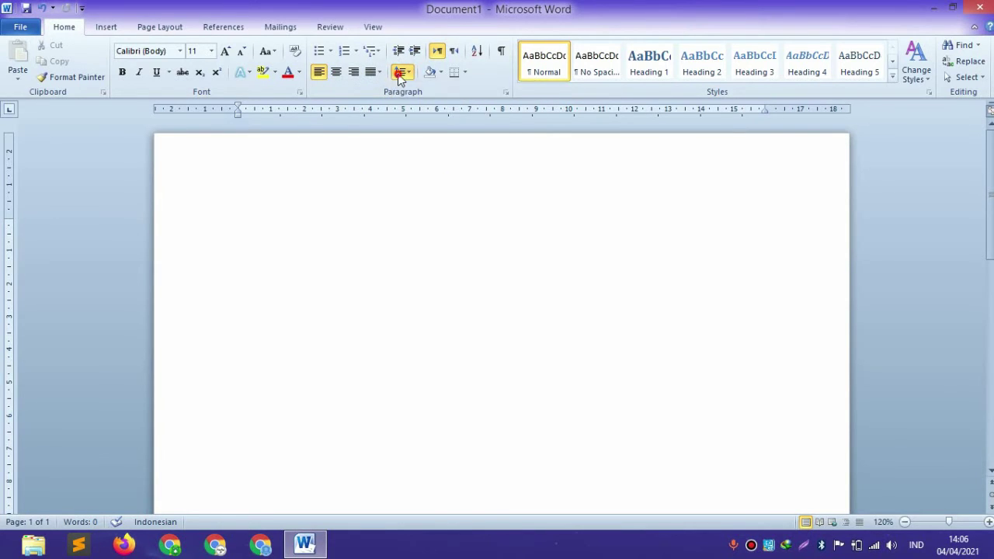
{"action": "left_click", "coordinate": [441, 72]}
{"action": "left_click", "coordinate": [441, 72]}
{"action": "left_click", "coordinate": [441, 72]}
{"action": "left_click", "coordinate": [441, 72]}
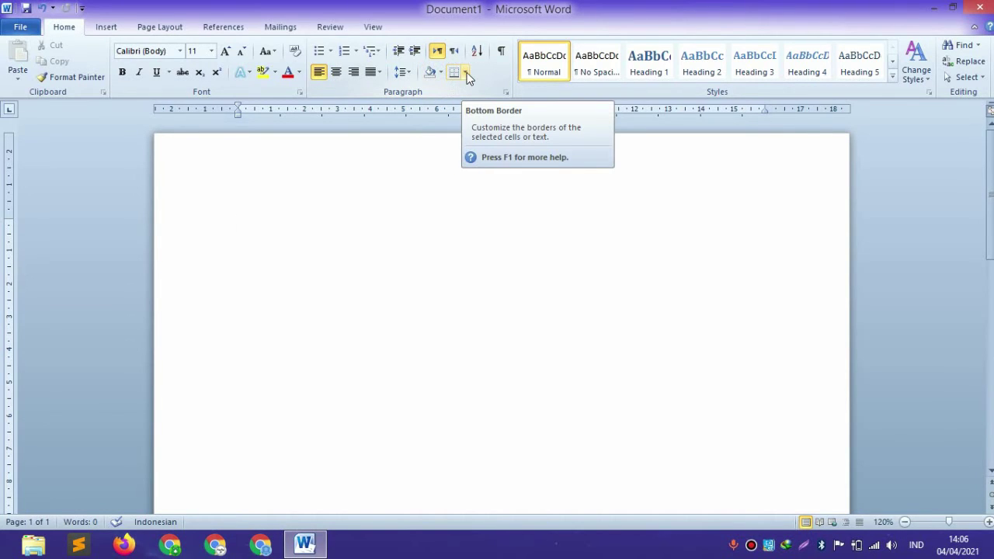
{"action": "left_click", "coordinate": [466, 73]}
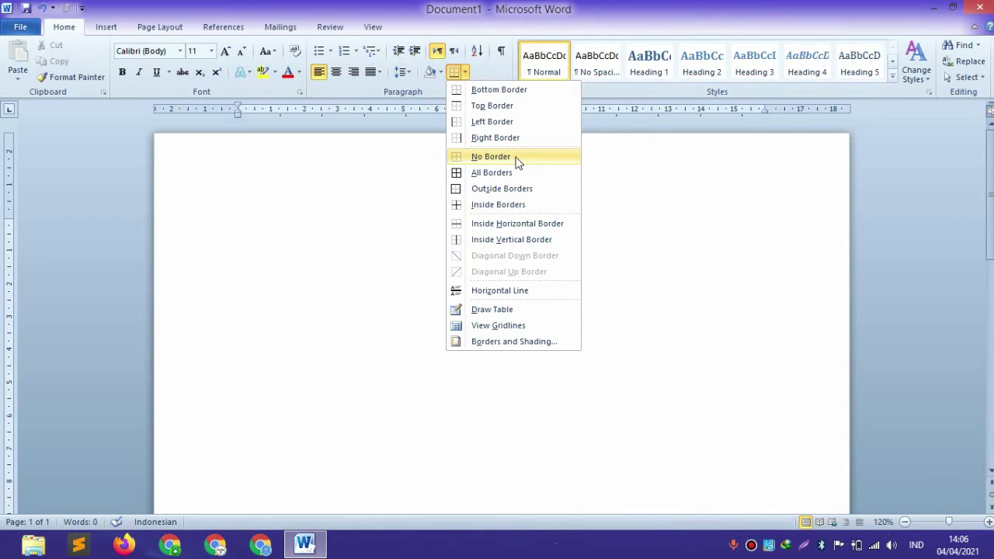
{"action": "left_click", "coordinate": [493, 69]}
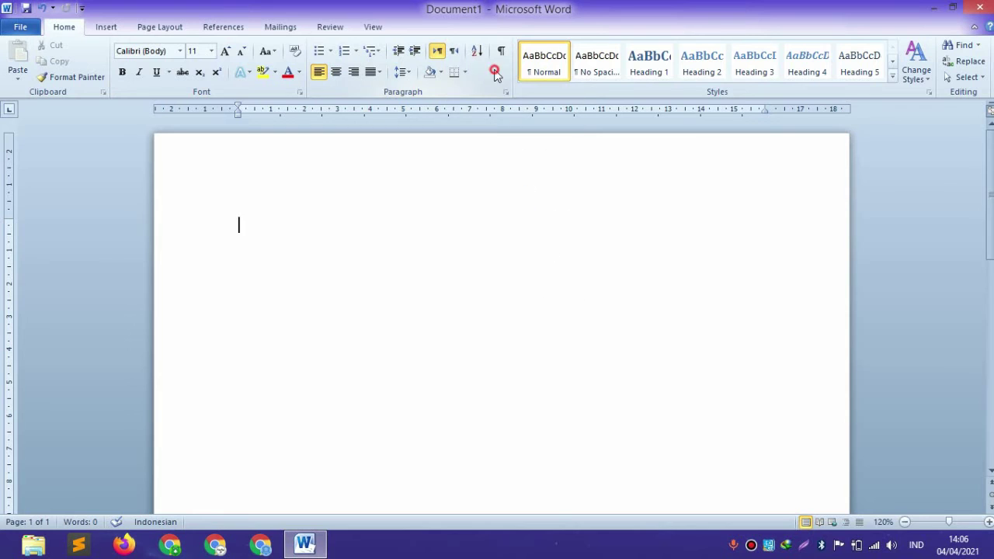
Increase the empty paragraph's indent by four levels, and decrease it back to the left margin.
{"action": "left_click", "coordinate": [415, 53]}
{"action": "left_click", "coordinate": [415, 53]}
{"action": "left_click", "coordinate": [415, 53]}
{"action": "left_click", "coordinate": [415, 53]}
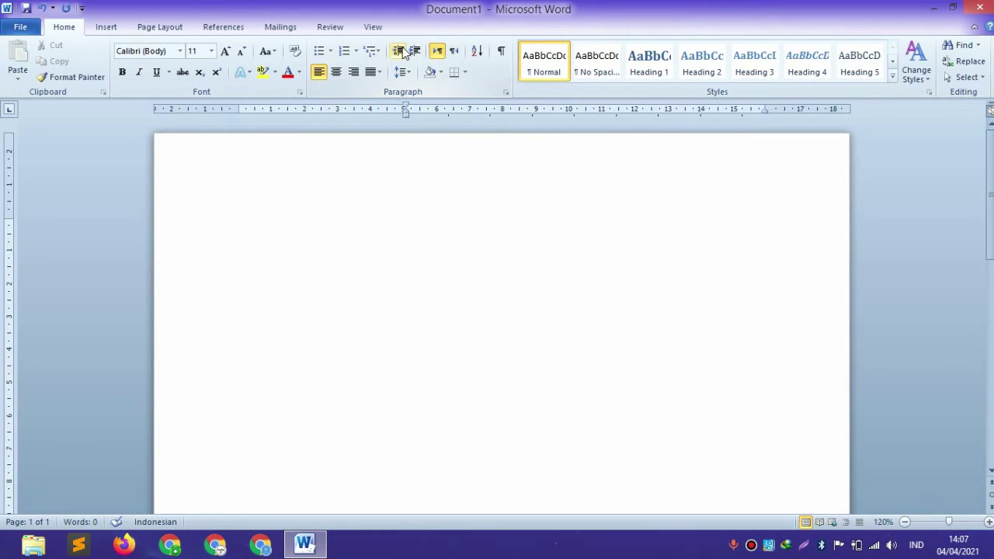
{"action": "left_click", "coordinate": [402, 51]}
{"action": "left_click", "coordinate": [402, 51]}
{"action": "left_click", "coordinate": [402, 51]}
{"action": "left_click", "coordinate": [403, 51]}
{"action": "left_click", "coordinate": [403, 51]}
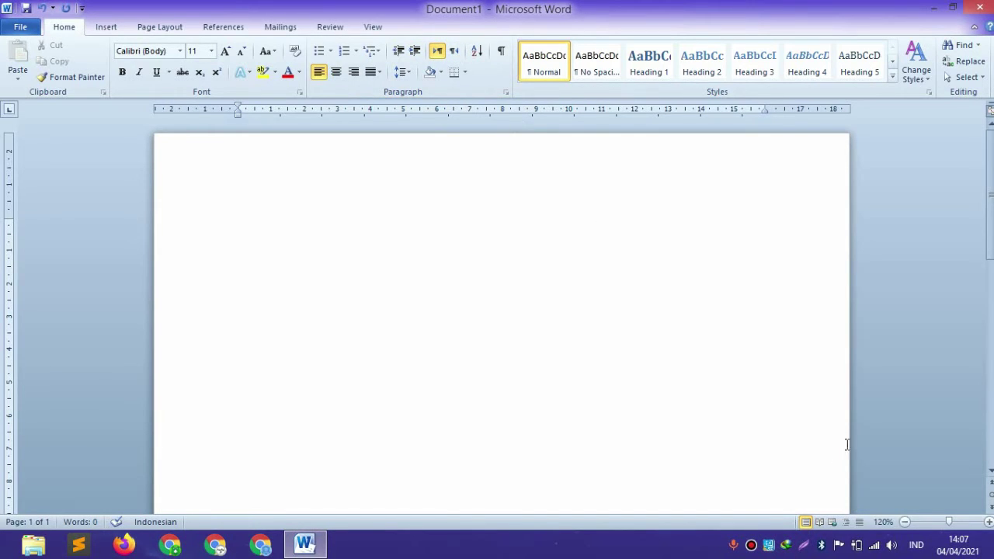
Open the Windows language preferences and examine the Bahasa Indonesia and Arabic entries.
{"action": "left_click", "coordinate": [918, 546]}
{"action": "left_click", "coordinate": [866, 495]}
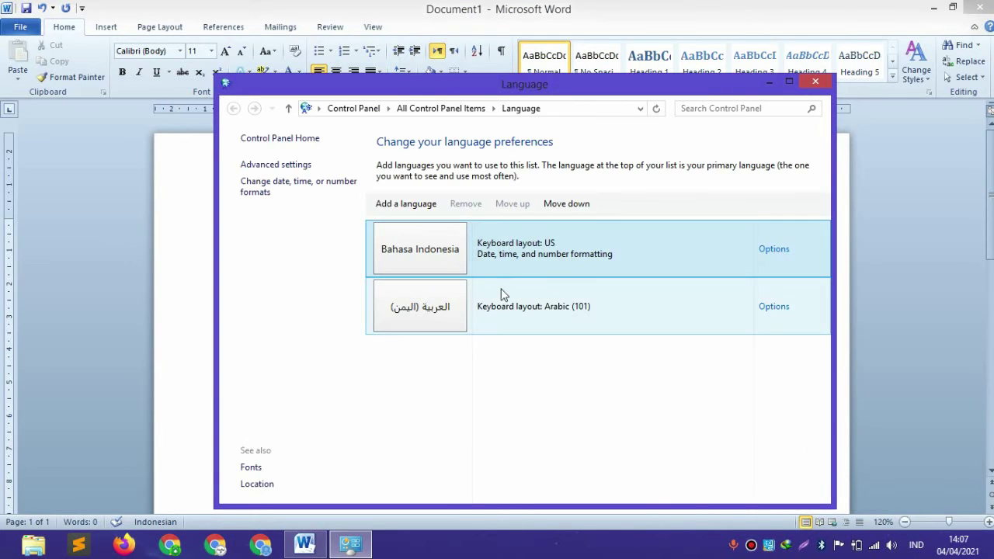
{"action": "left_click", "coordinate": [497, 305]}
{"action": "left_click", "coordinate": [472, 247]}
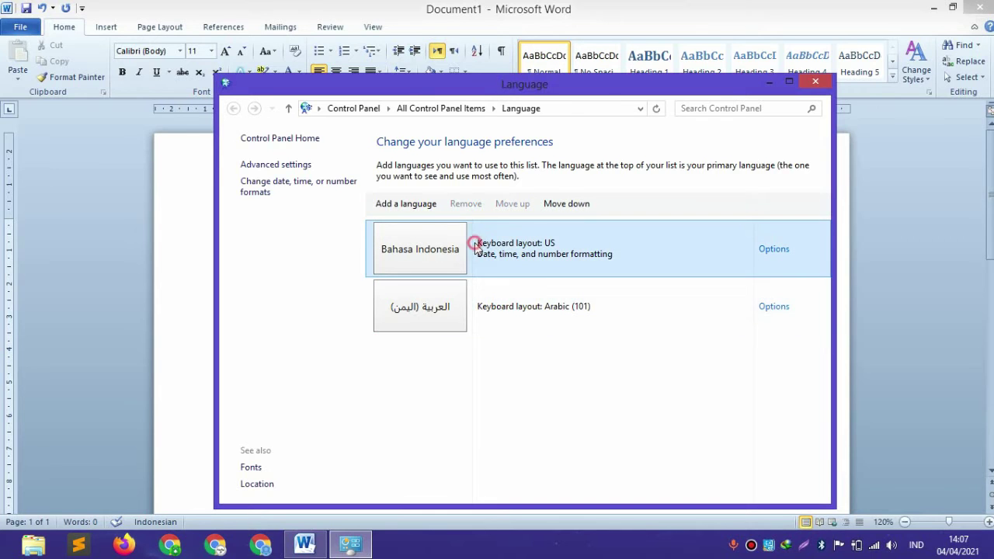
{"action": "left_click", "coordinate": [456, 312]}
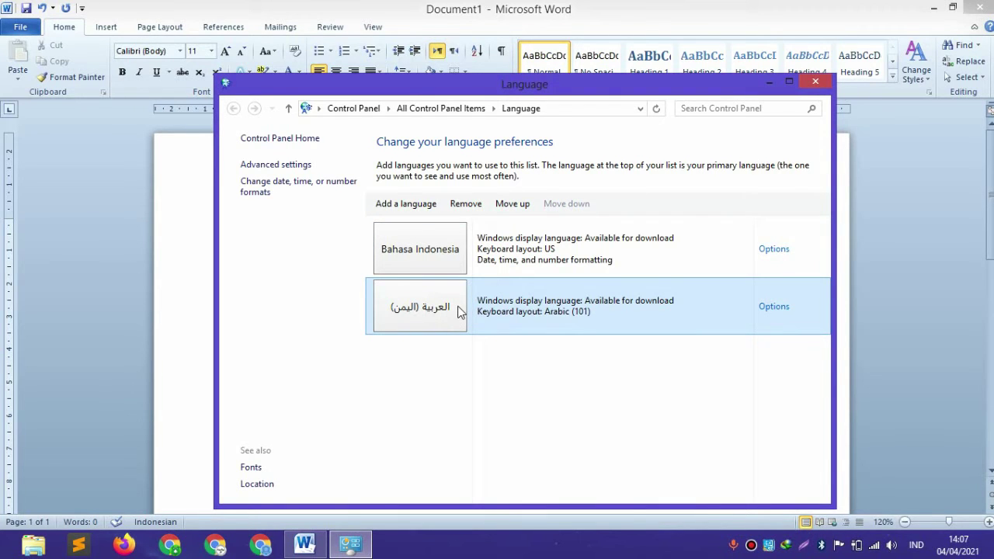
Browse the languages available to add, cancel without adding one, and close the language preferences.
{"action": "left_click", "coordinate": [424, 206]}
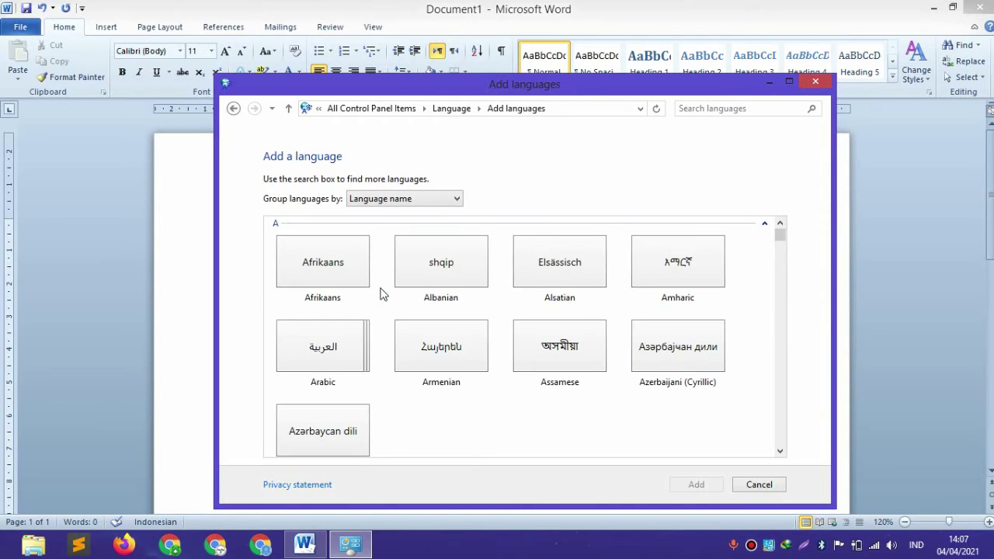
{"action": "left_click", "coordinate": [446, 199]}
{"action": "left_click", "coordinate": [443, 198]}
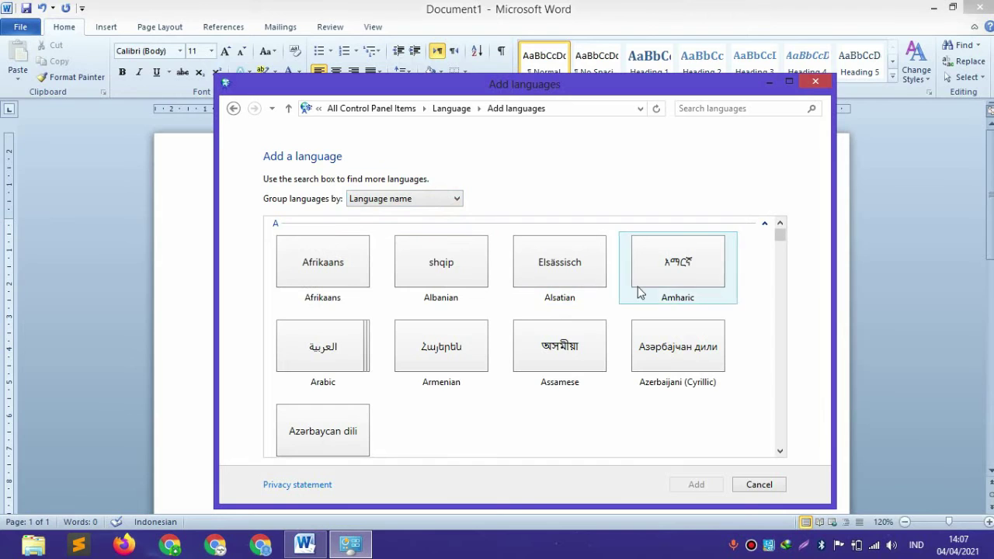
{"action": "left_click", "coordinate": [569, 334]}
{"action": "scroll", "coordinate": [569, 335], "scroll_direction": "down", "scroll_amount": 5}
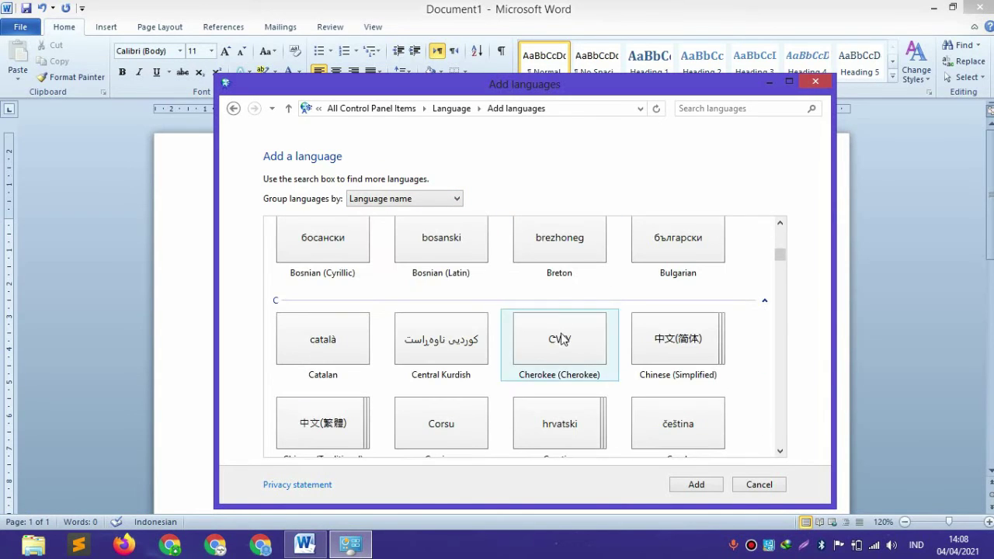
{"action": "scroll", "coordinate": [455, 337], "scroll_direction": "down", "scroll_amount": 5}
{"action": "scroll", "coordinate": [448, 337], "scroll_direction": "up", "scroll_amount": 2}
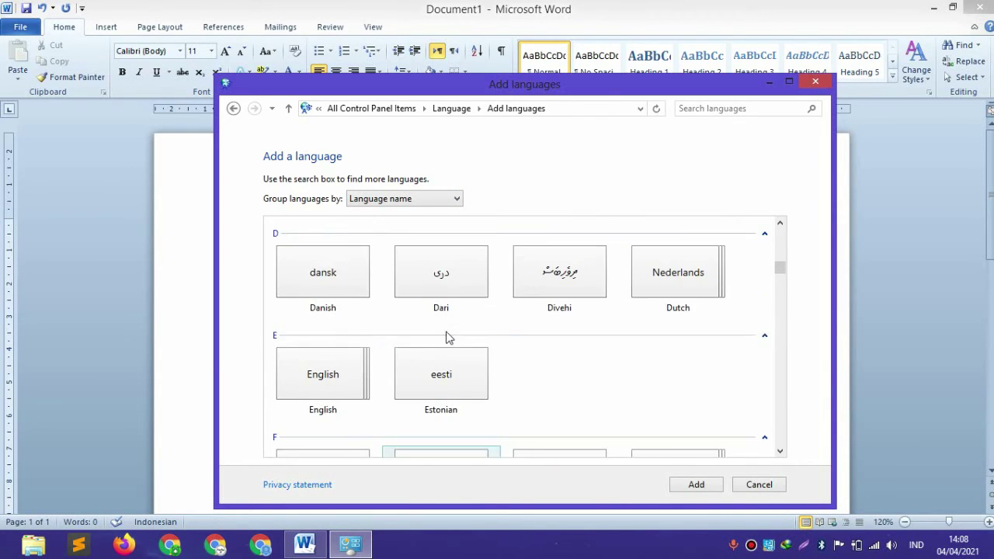
{"action": "scroll", "coordinate": [346, 323], "scroll_direction": "up", "scroll_amount": 3}
{"action": "left_click", "coordinate": [327, 343]}
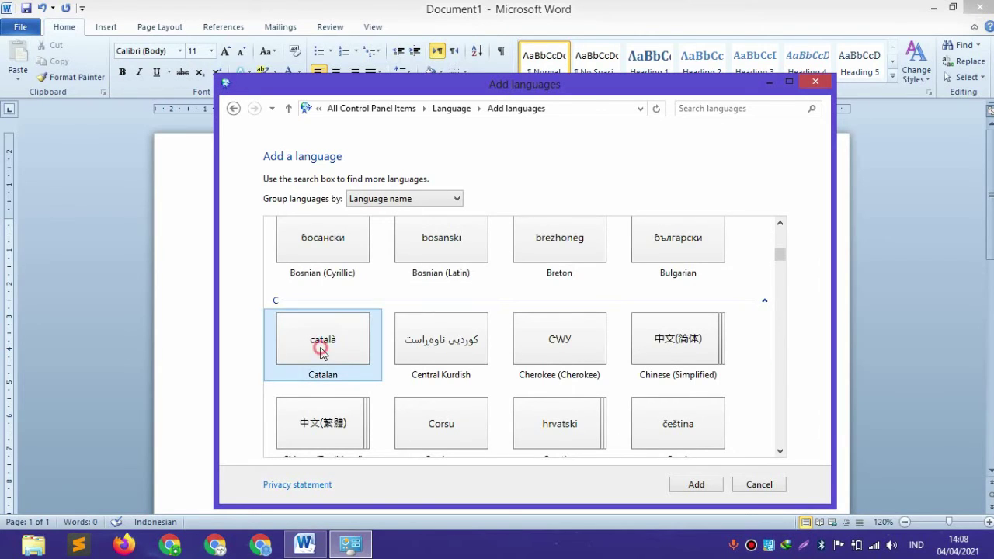
{"action": "scroll", "coordinate": [426, 339], "scroll_direction": "down", "scroll_amount": 3}
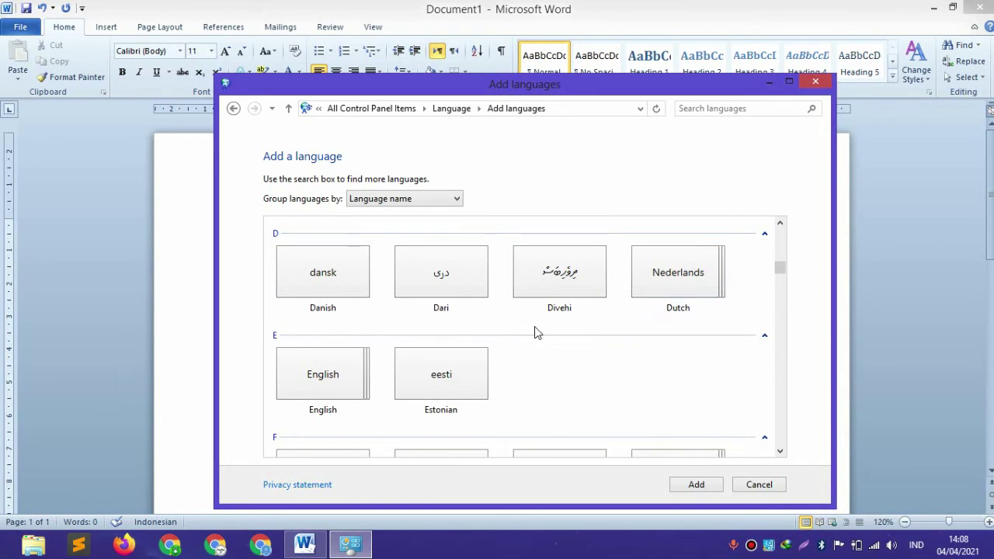
{"action": "scroll", "coordinate": [528, 335], "scroll_direction": "down", "scroll_amount": 3}
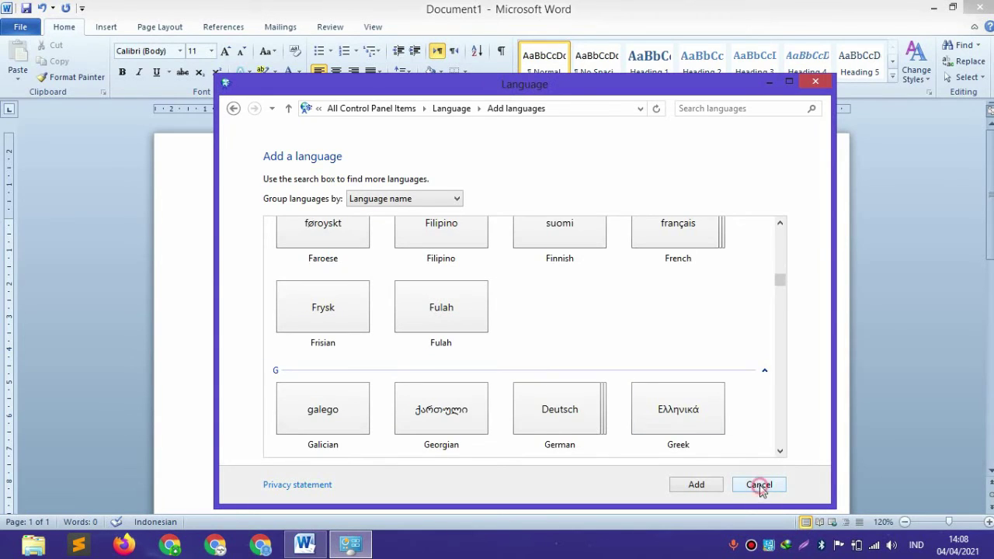
{"action": "left_click", "coordinate": [758, 485]}
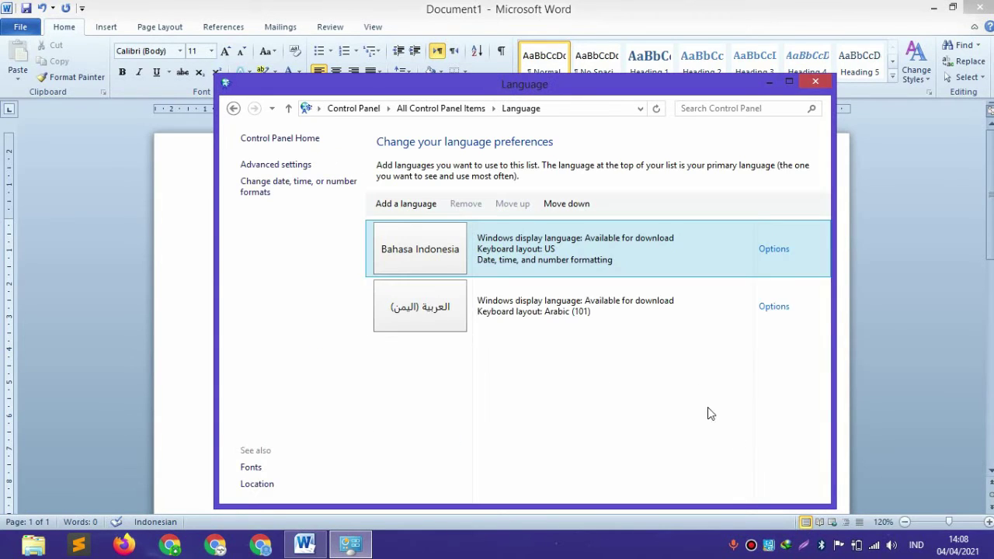
{"action": "left_click", "coordinate": [814, 83]}
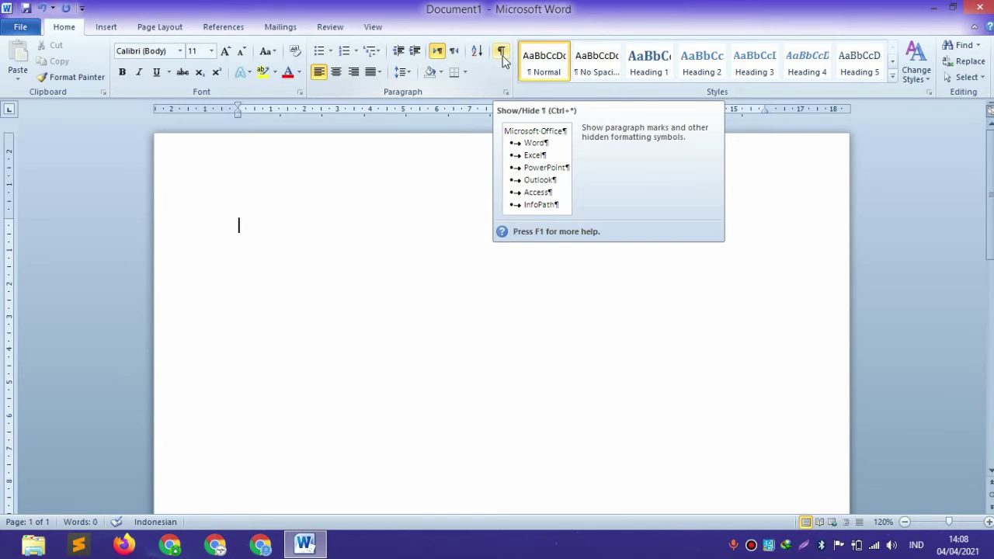
Show the paragraph marks in the document and hide them again.
{"action": "left_click", "coordinate": [502, 54]}
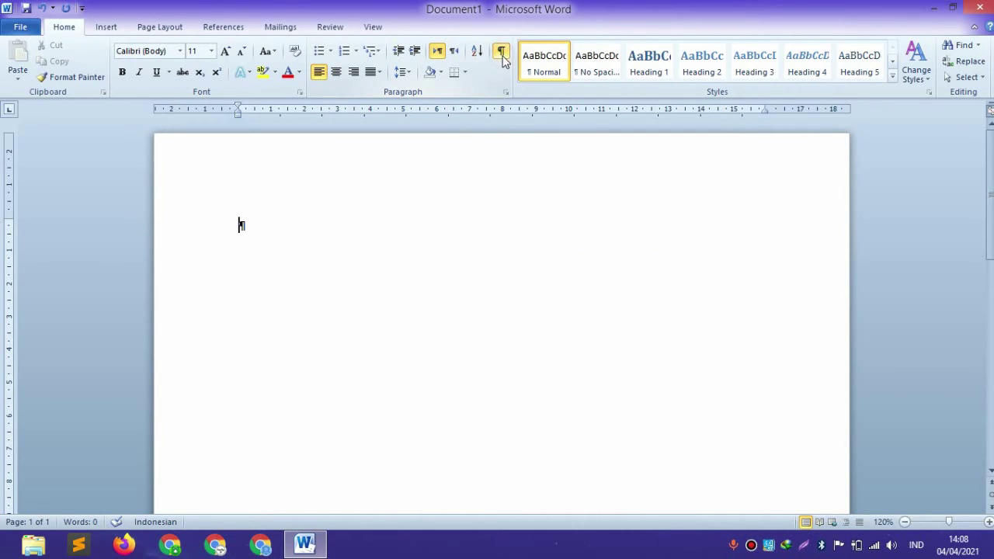
{"action": "left_click", "coordinate": [501, 55]}
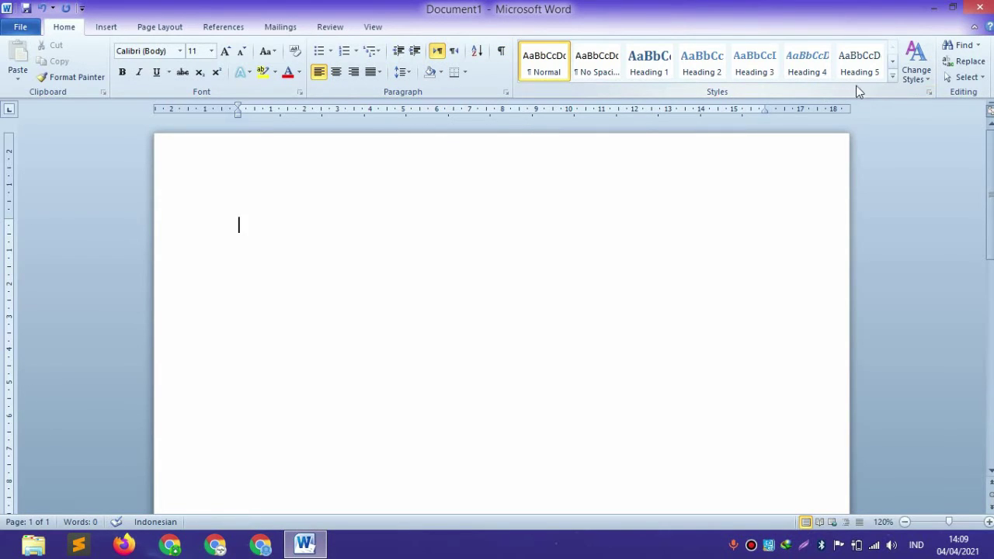
Review the full Quick Styles gallery and the style set, color and font choices for changing styles.
{"action": "left_click", "coordinate": [892, 76]}
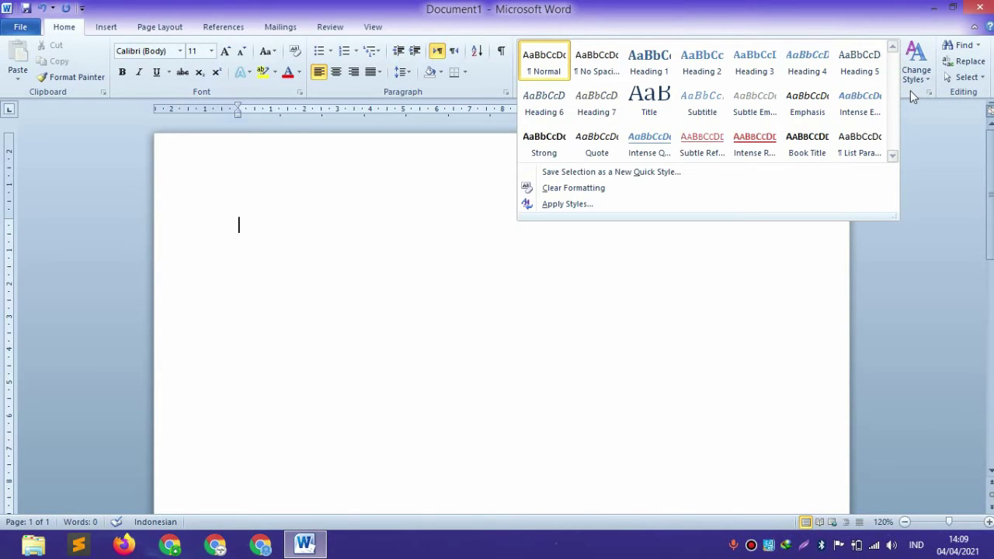
{"action": "left_click", "coordinate": [910, 90]}
{"action": "left_click", "coordinate": [923, 68]}
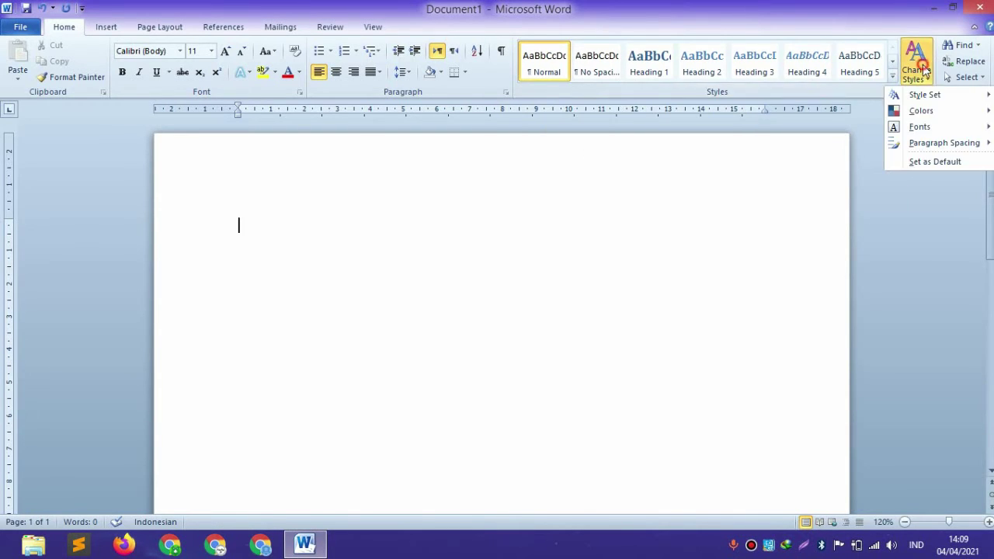
{"action": "mouse_move", "coordinate": [923, 94]}
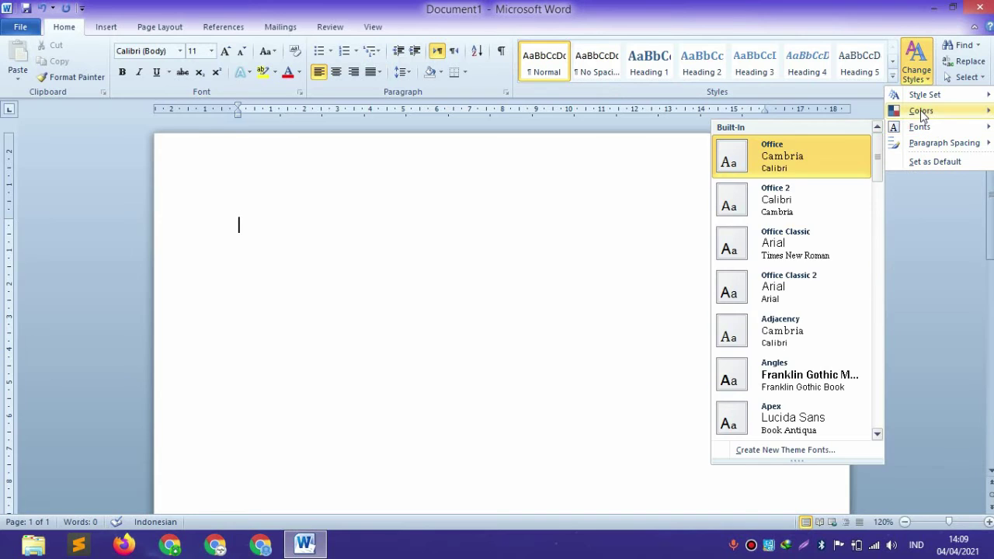
{"action": "mouse_move", "coordinate": [923, 113]}
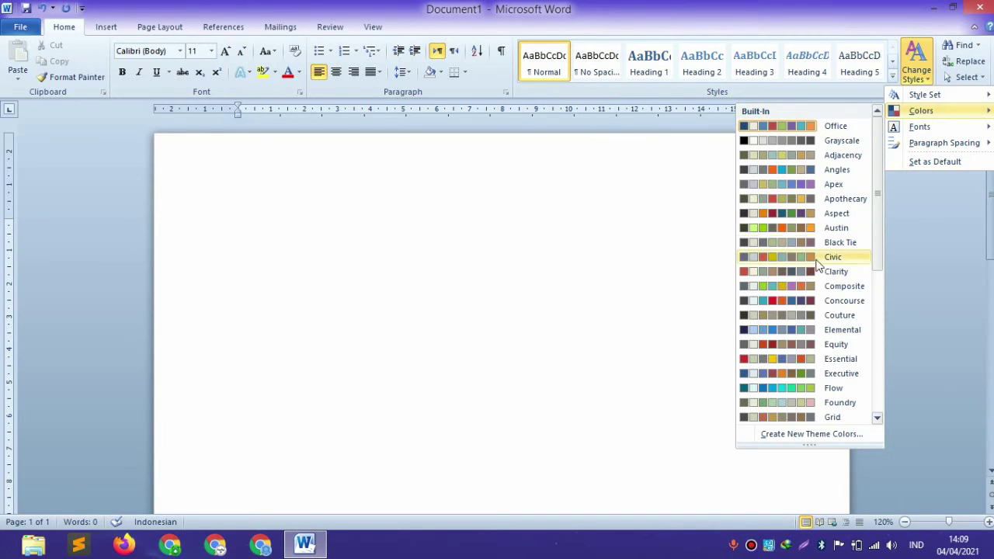
{"action": "mouse_move", "coordinate": [928, 142]}
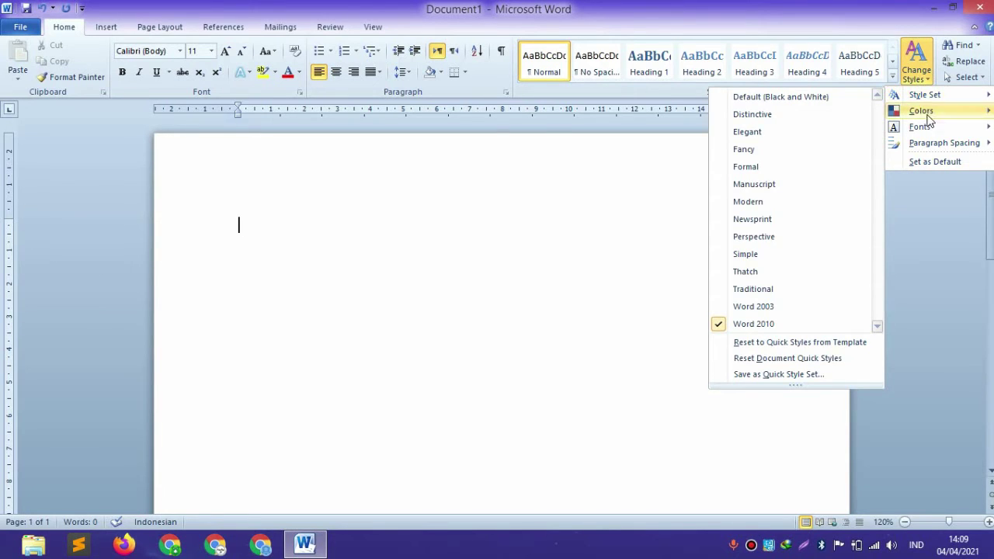
{"action": "left_click", "coordinate": [926, 70]}
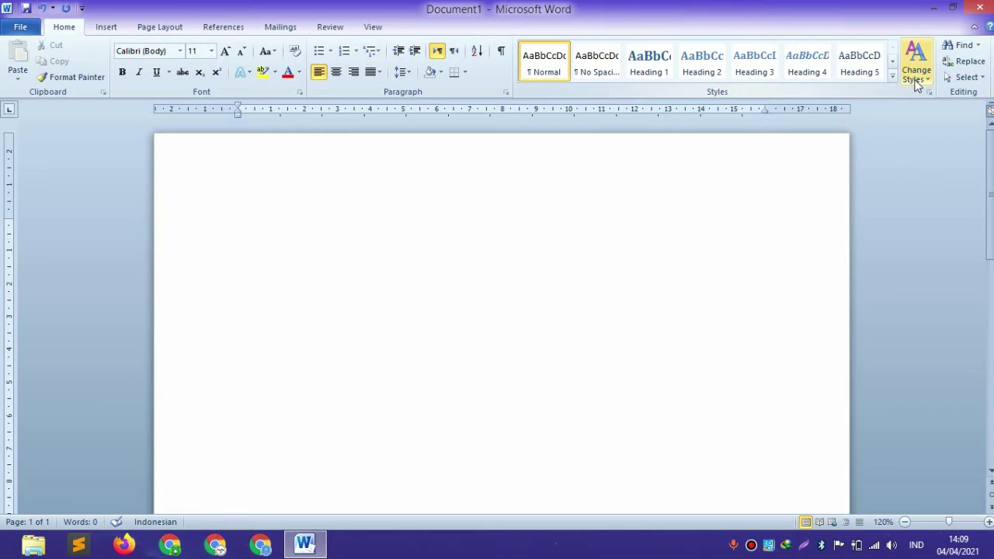
Review the Find, Advanced Find and Go To commands without running any of them.
{"action": "left_click", "coordinate": [979, 48]}
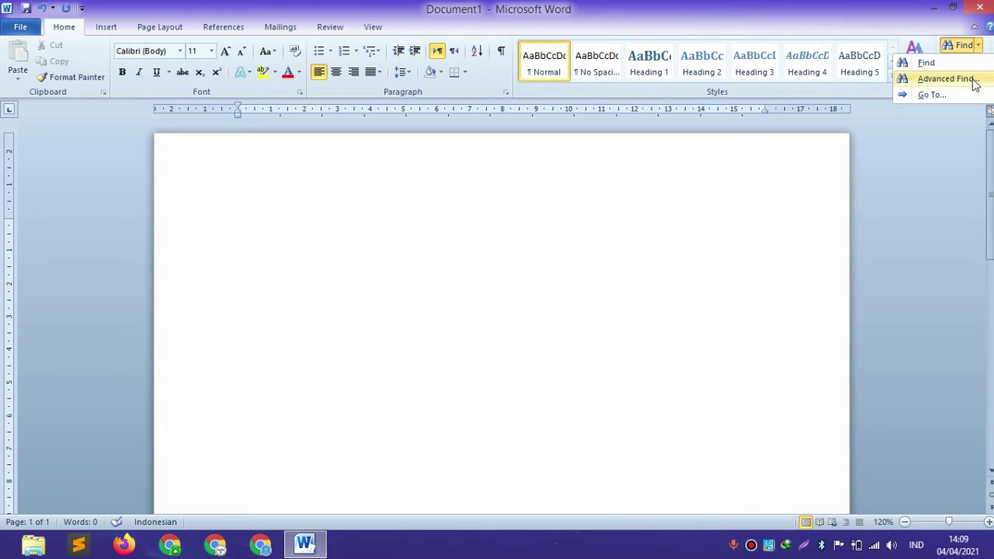
{"action": "left_click", "coordinate": [977, 48]}
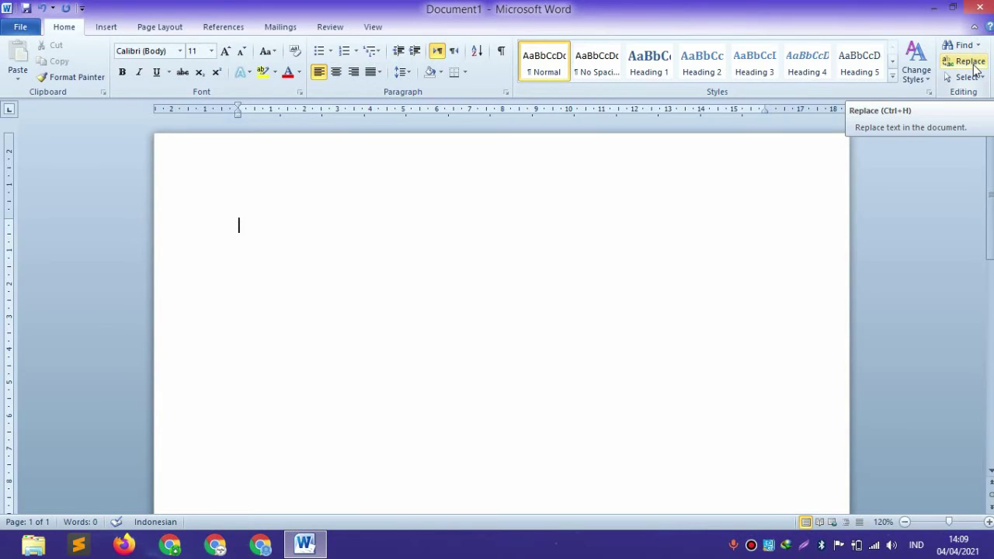
Review the Select All, Select Objects, similar-formatting and Selection Pane commands without running any of them.
{"action": "left_click", "coordinate": [976, 79]}
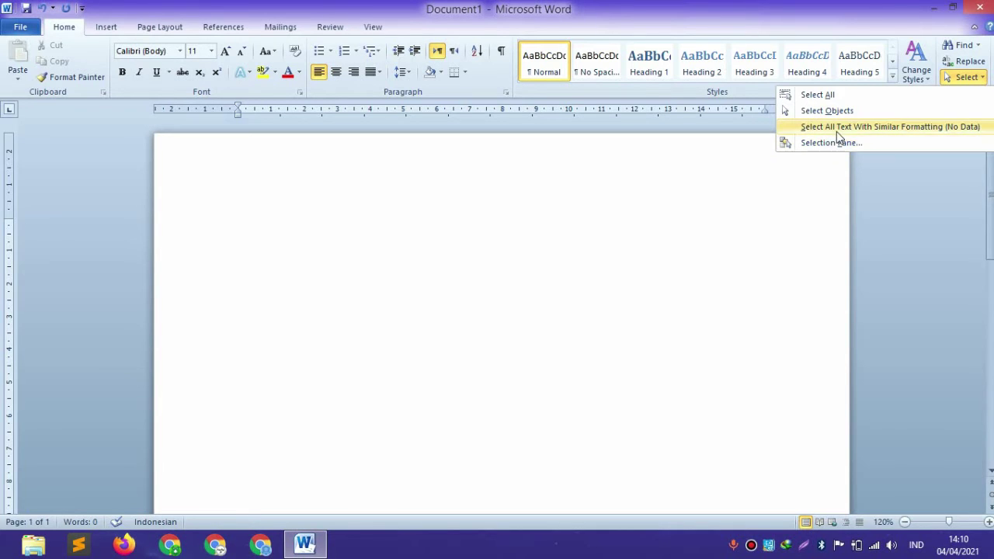
{"action": "left_click", "coordinate": [961, 80]}
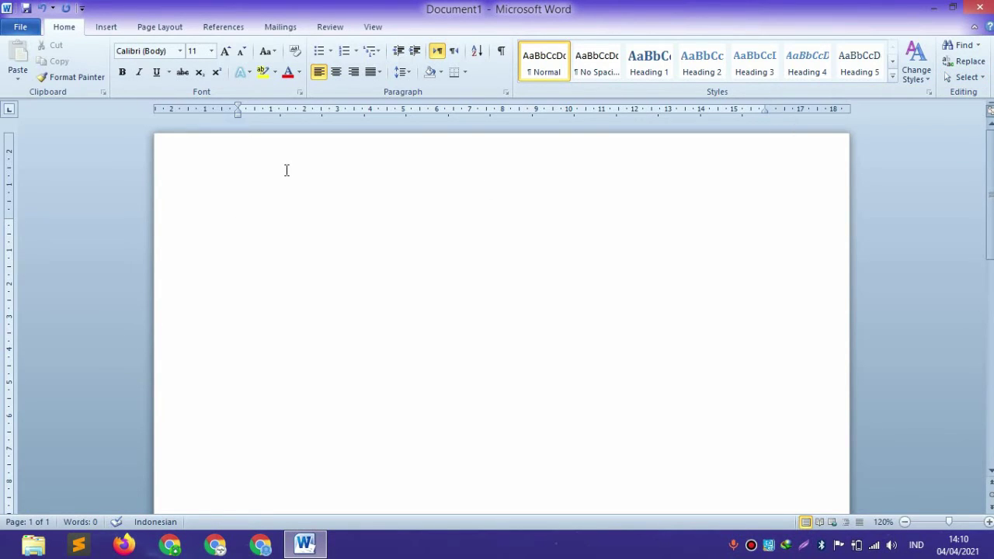
Browse the gallery of built-in cover pages and close it without inserting one.
{"action": "left_click", "coordinate": [106, 27]}
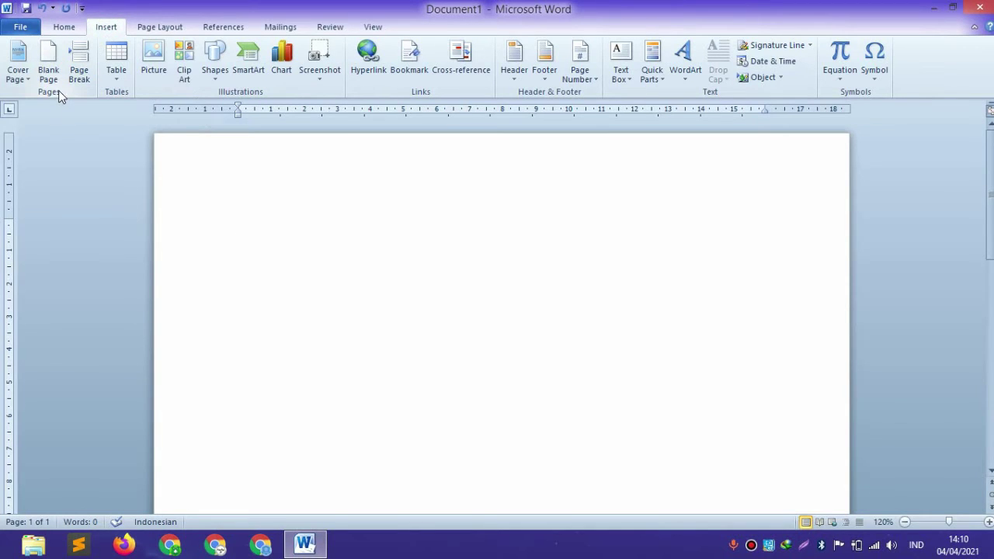
{"action": "left_click", "coordinate": [19, 79]}
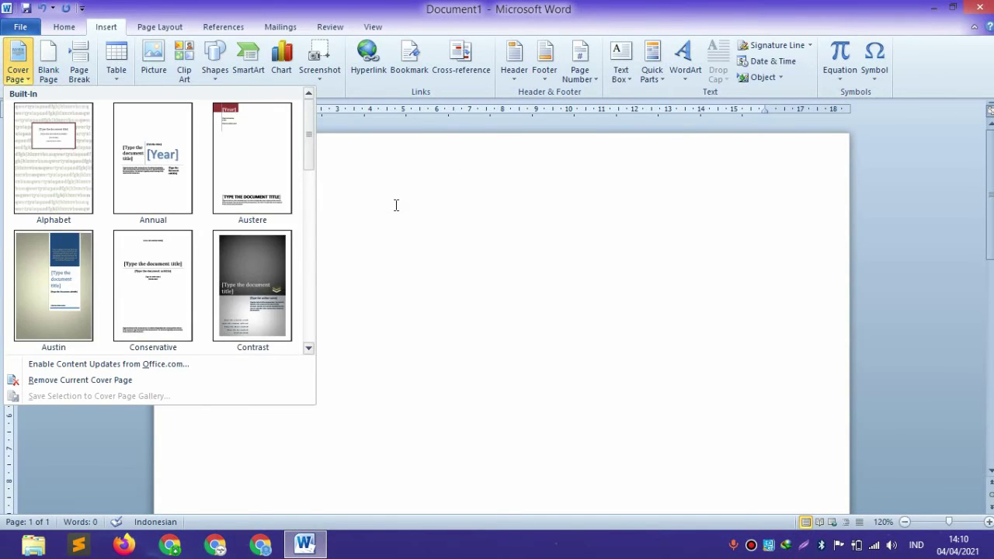
{"action": "left_click", "coordinate": [281, 168]}
{"action": "left_click", "coordinate": [32, 80]}
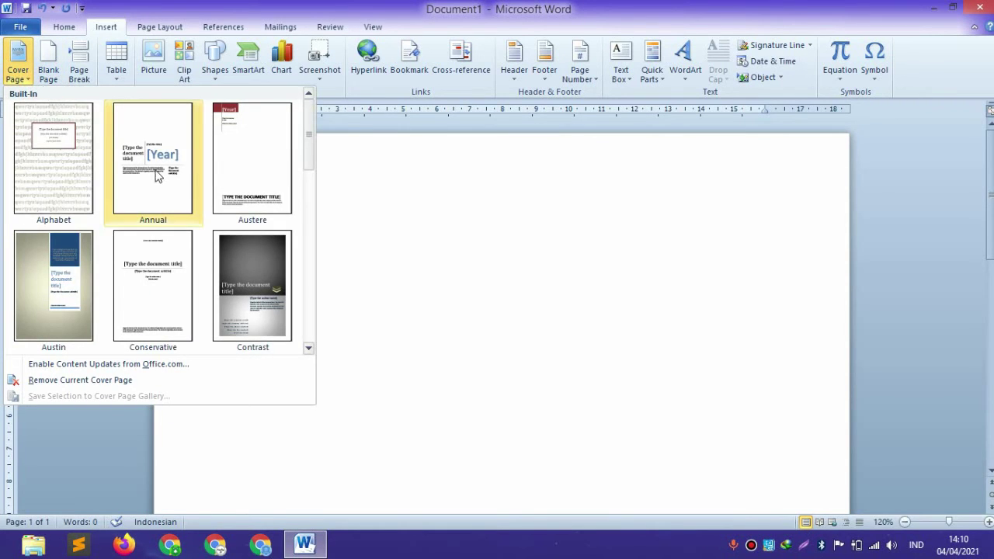
{"action": "mouse_move", "coordinate": [309, 148]}
{"action": "left_mouse_down"}
{"action": "mouse_move", "coordinate": [299, 306]}
{"action": "mouse_move", "coordinate": [303, 136]}
{"action": "mouse_move", "coordinate": [303, 326]}
{"action": "mouse_move", "coordinate": [312, 129]}
{"action": "left_mouse_up"}
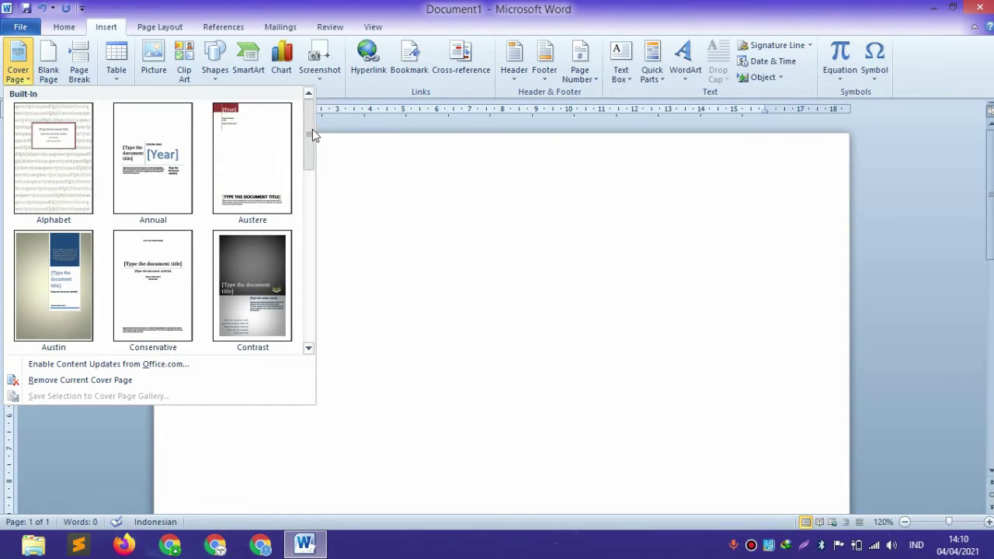
{"action": "left_click", "coordinate": [337, 156]}
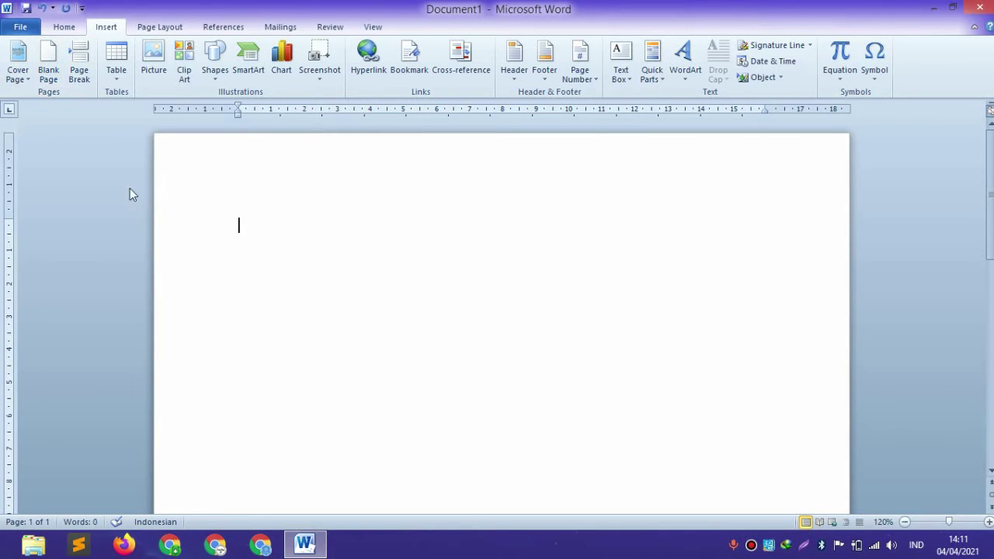
{"action": "scroll", "coordinate": [149, 162], "scroll_direction": "down", "scroll_amount": 5}
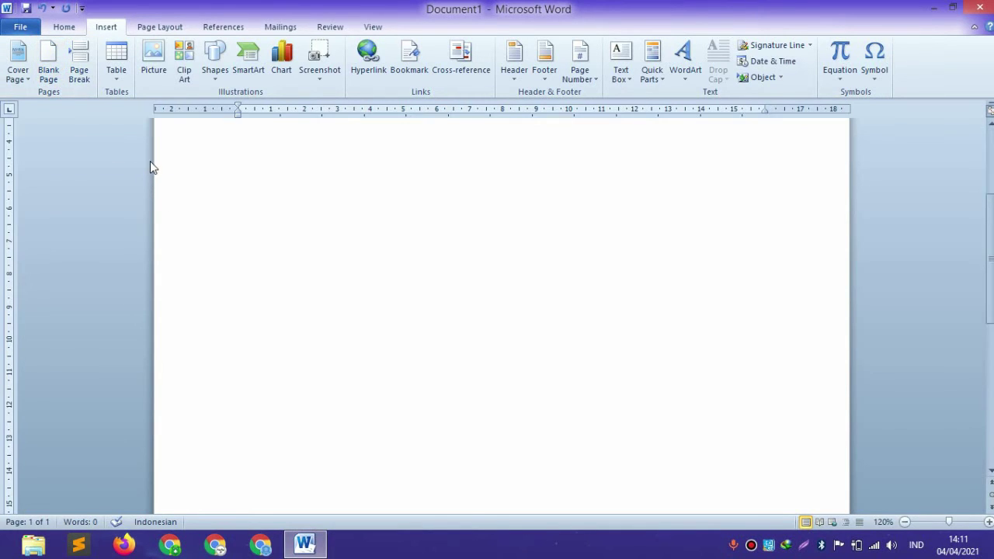
{"action": "scroll", "coordinate": [149, 158], "scroll_direction": "up", "scroll_amount": 5}
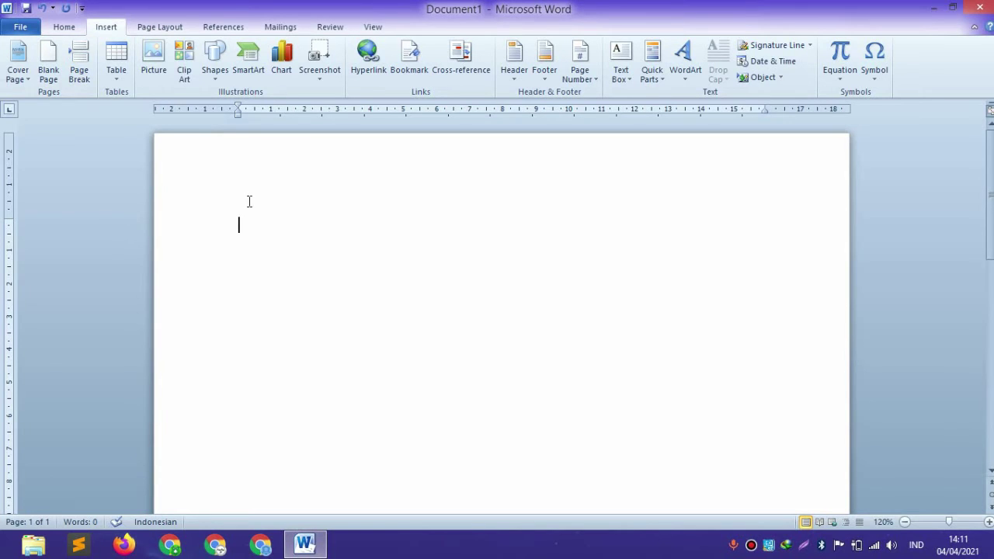
Insert a table at the start of the blank document from the table size grid and undo it.
{"action": "left_click", "coordinate": [116, 73]}
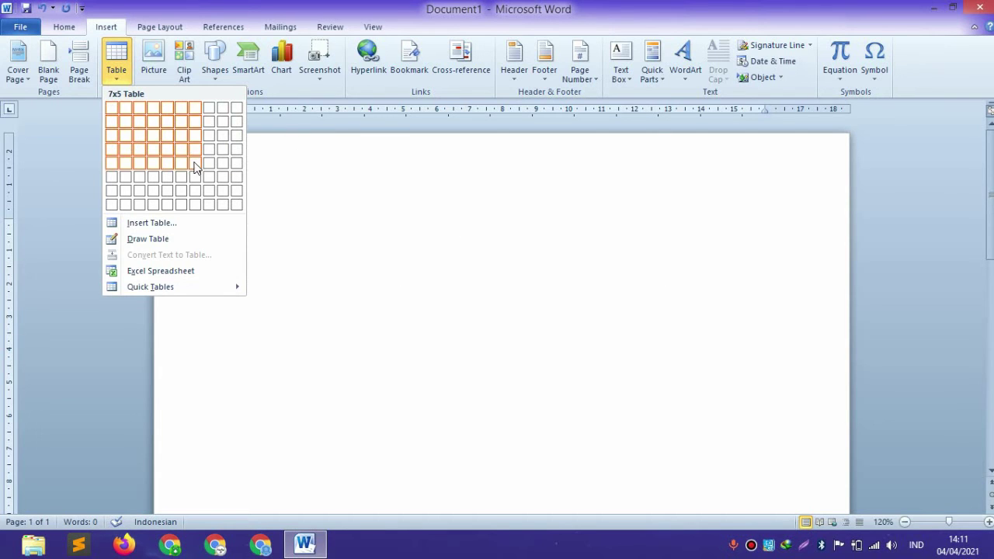
{"action": "left_click", "coordinate": [167, 137]}
{"action": "key", "text": "ctrl+z"}
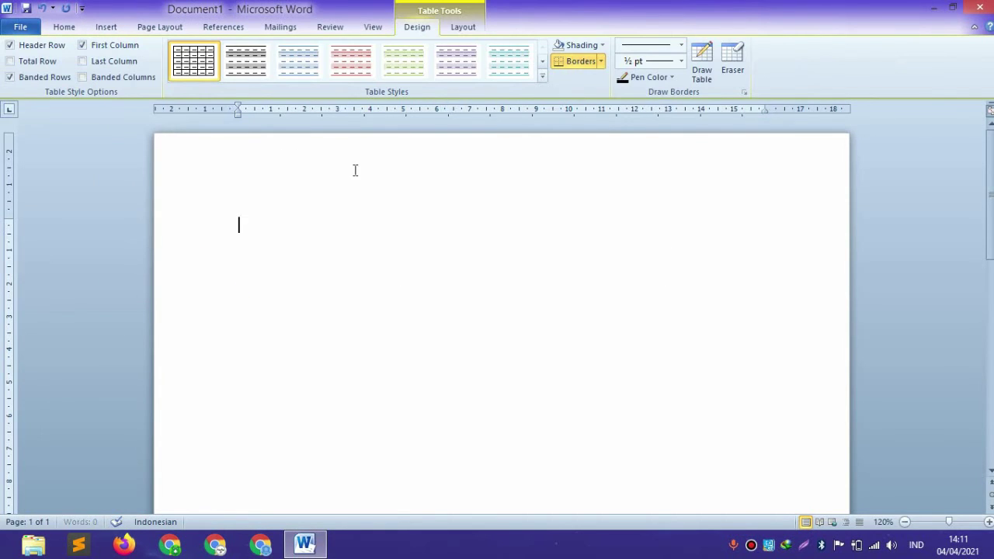
Review the full gallery of insertable shapes and close it without choosing one.
{"action": "left_click", "coordinate": [108, 26]}
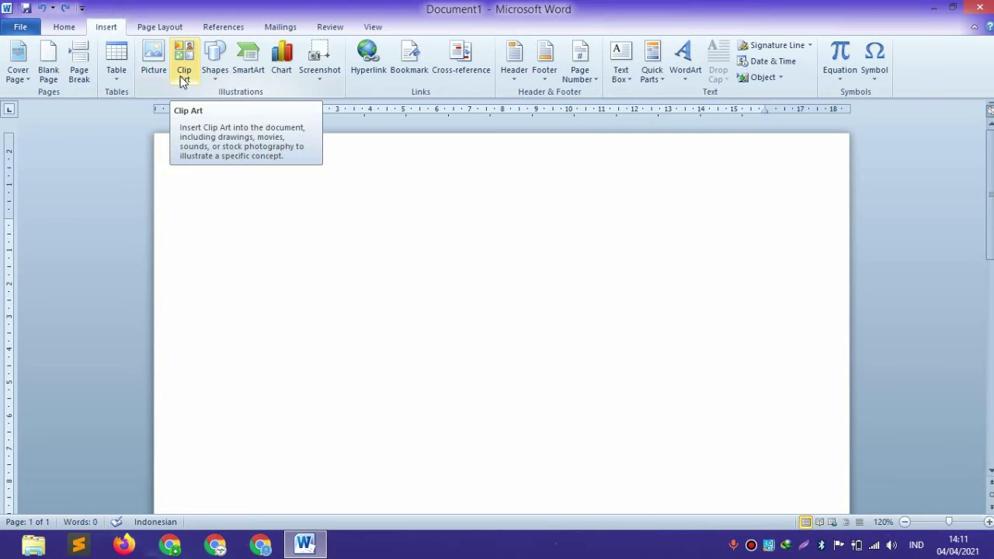
{"action": "left_click", "coordinate": [220, 78]}
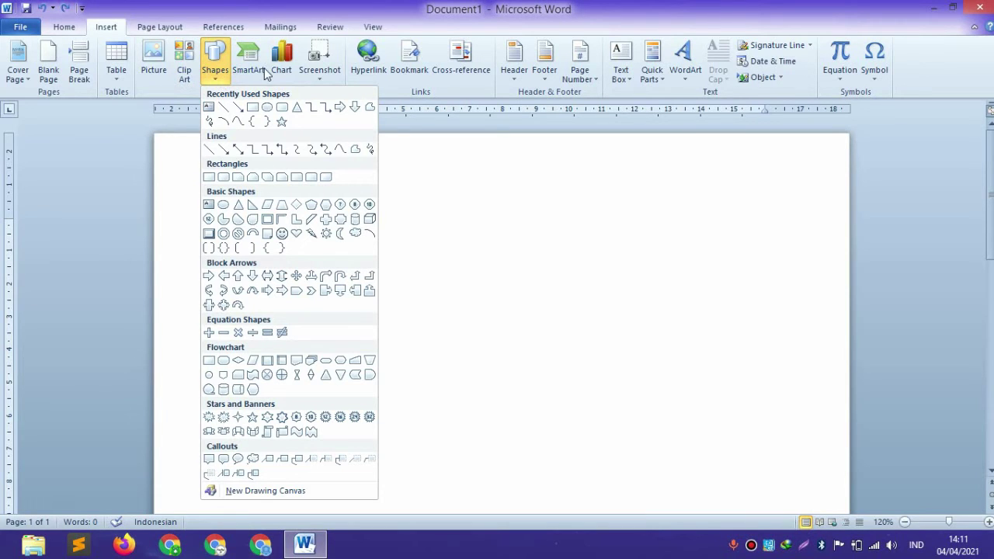
{"action": "left_click", "coordinate": [410, 98]}
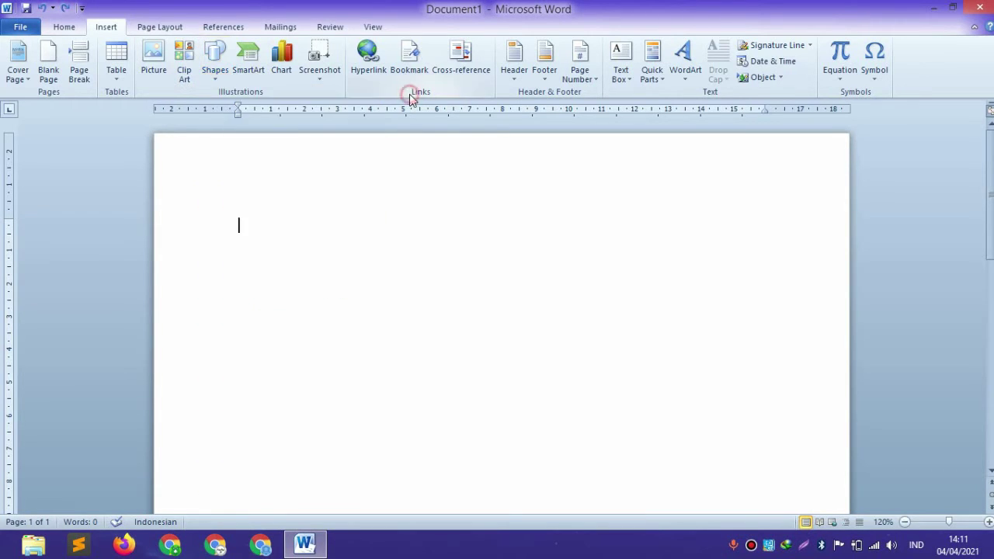
Compare the List, Process and Cycle SmartArt layouts and cancel without inserting a graphic.
{"action": "left_click", "coordinate": [246, 70]}
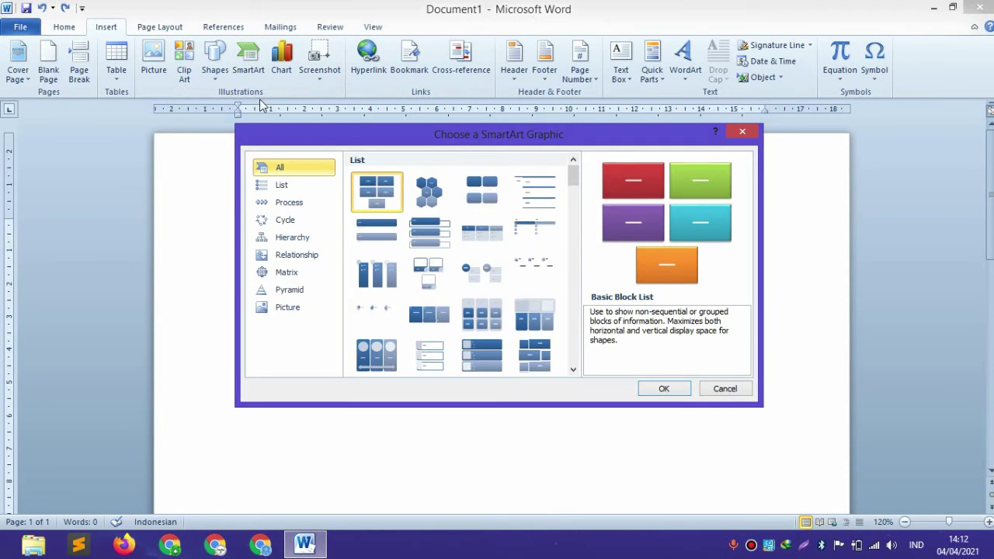
{"action": "left_click", "coordinate": [300, 187]}
{"action": "left_click", "coordinate": [298, 203]}
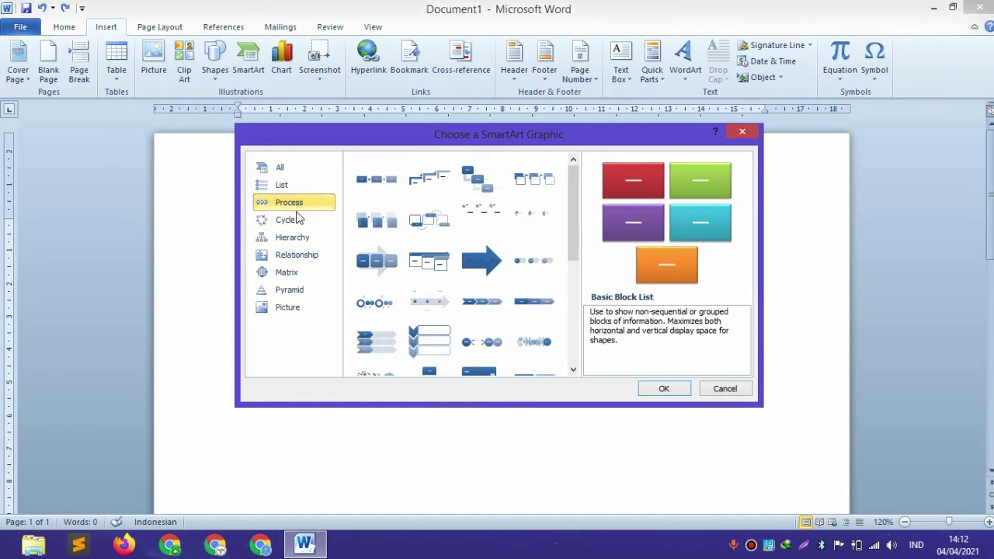
{"action": "left_click", "coordinate": [298, 219]}
{"action": "left_click", "coordinate": [299, 205]}
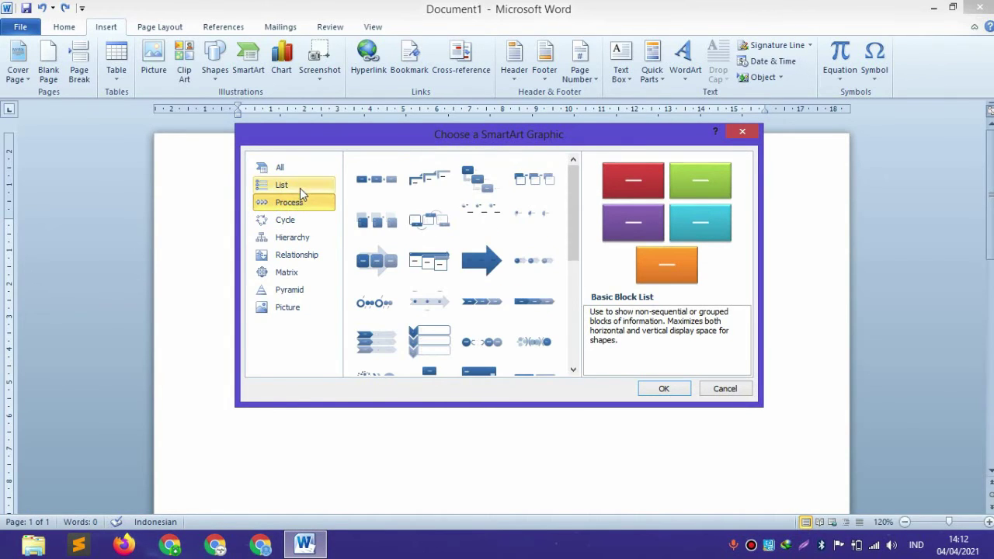
{"action": "left_click", "coordinate": [301, 190]}
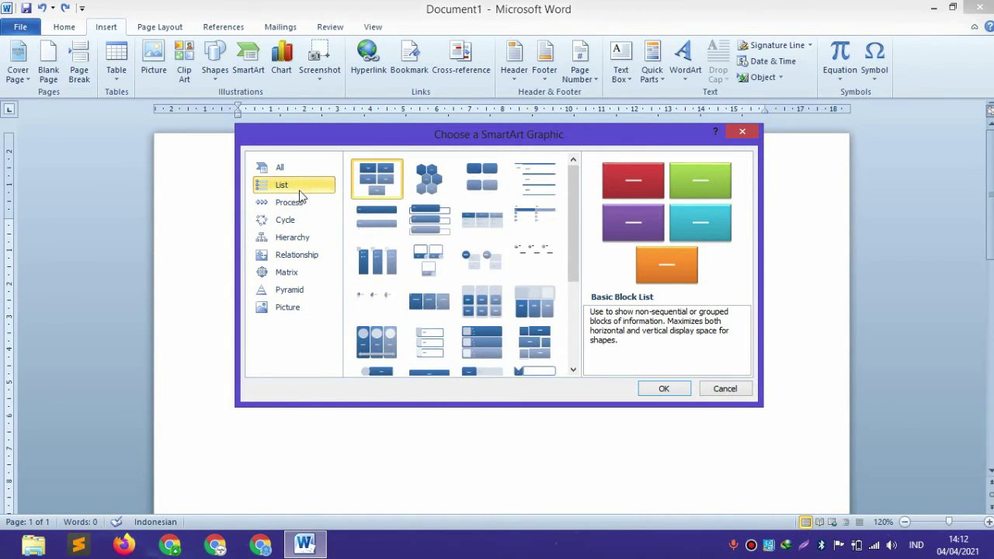
{"action": "left_click", "coordinate": [297, 201]}
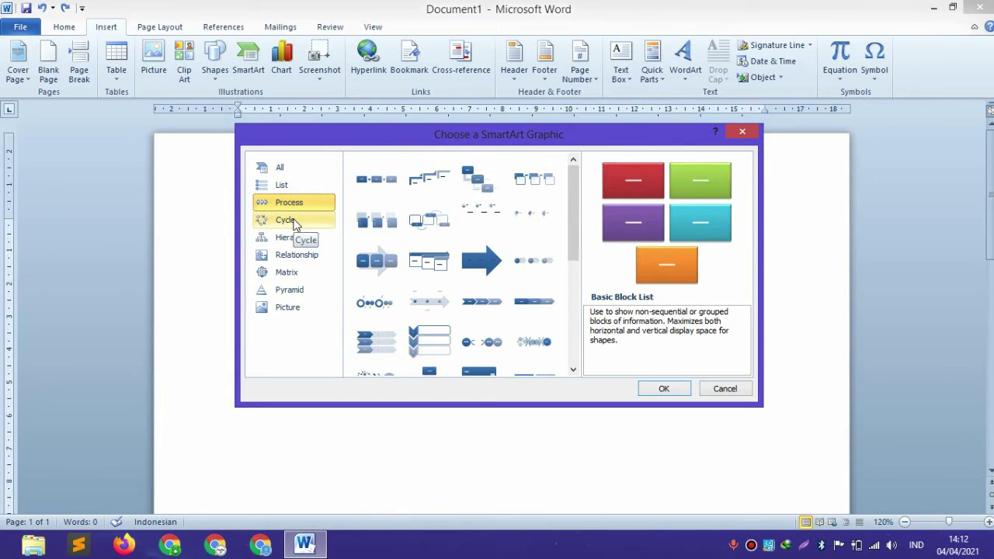
{"action": "left_click", "coordinate": [295, 223]}
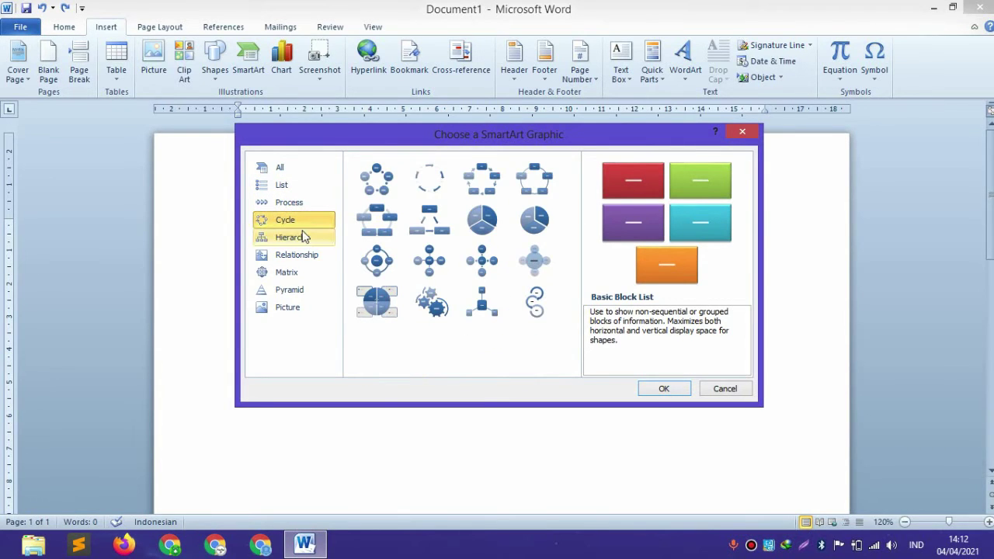
{"action": "left_click", "coordinate": [722, 390]}
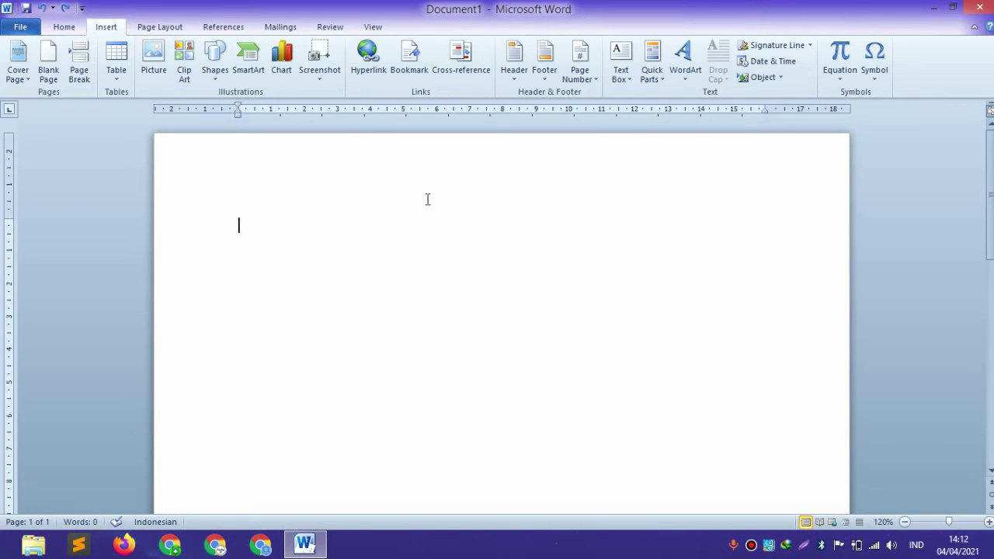
Look through the Pyramid, Matrix, Hierarchy, Cycle and Process SmartArt layouts and close the chooser without inserting one.
{"action": "left_click", "coordinate": [248, 74]}
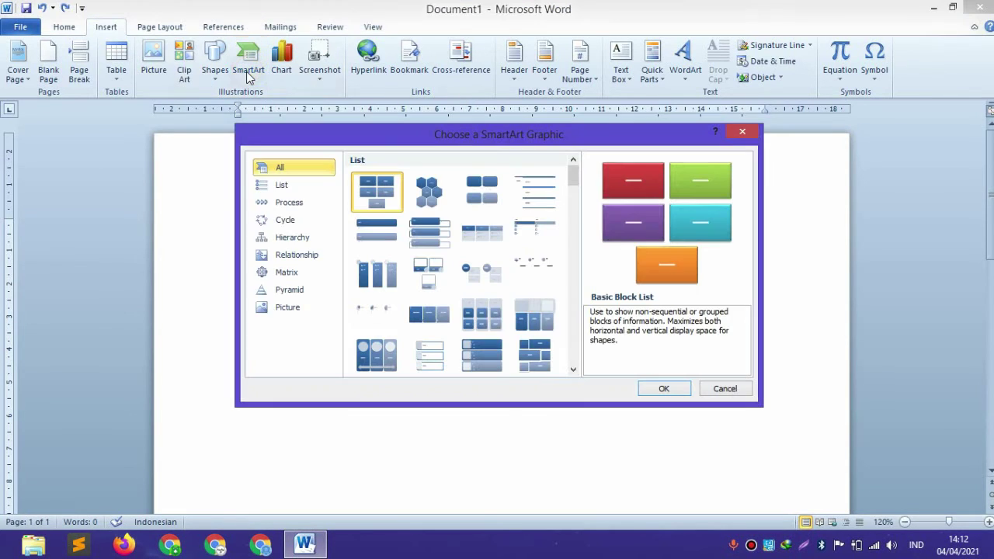
{"action": "left_click", "coordinate": [308, 290]}
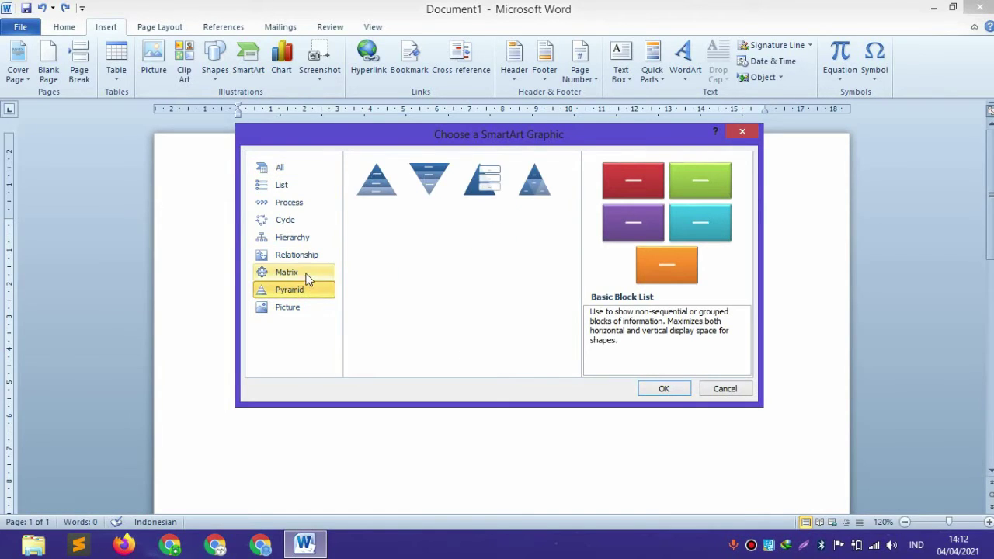
{"action": "left_click", "coordinate": [307, 272]}
{"action": "left_click", "coordinate": [310, 291]}
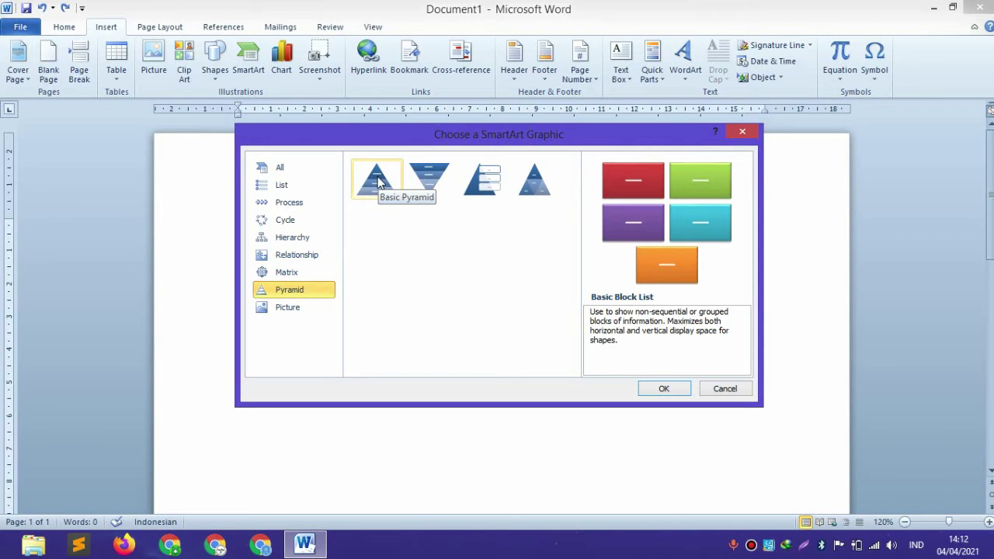
{"action": "left_click", "coordinate": [299, 244]}
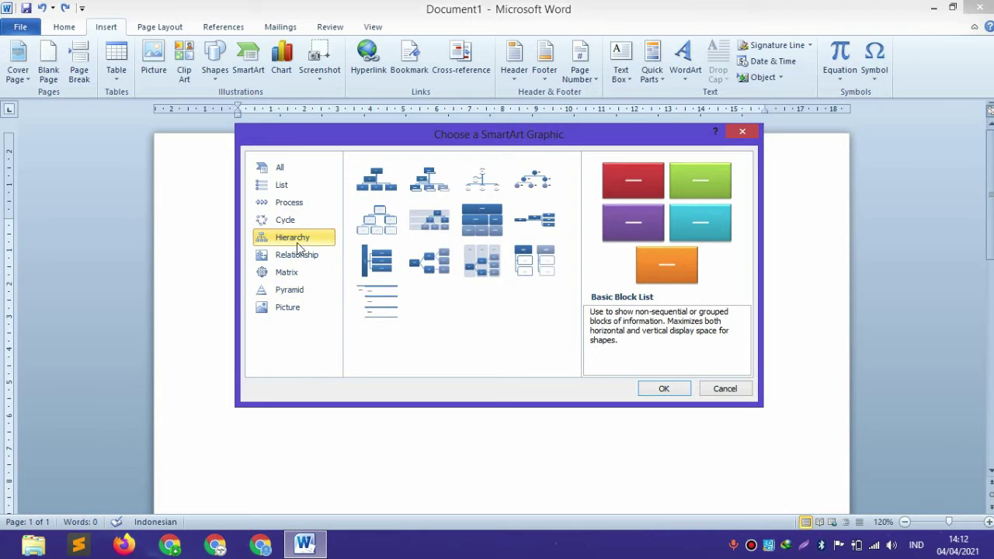
{"action": "left_click", "coordinate": [296, 220]}
{"action": "left_click", "coordinate": [296, 202]}
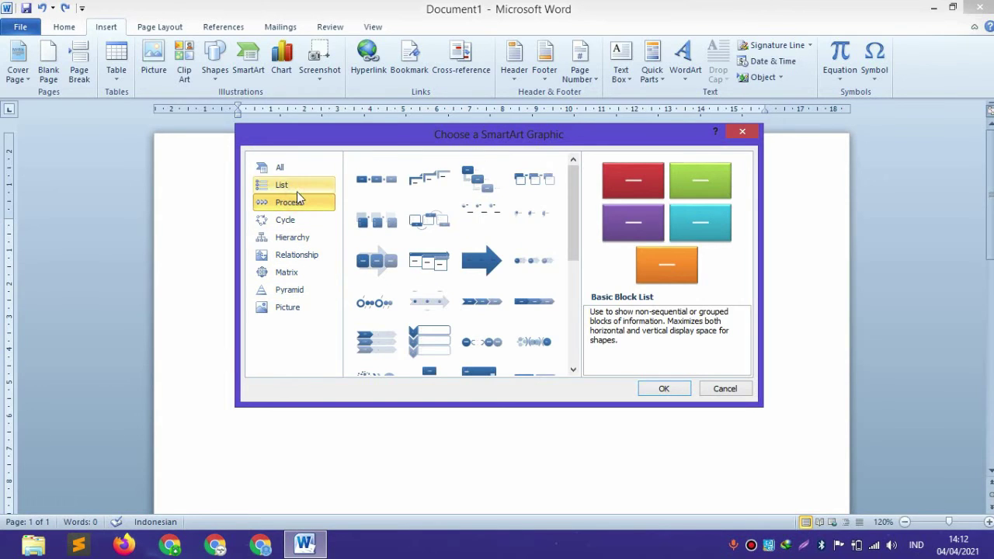
{"action": "left_click", "coordinate": [736, 133]}
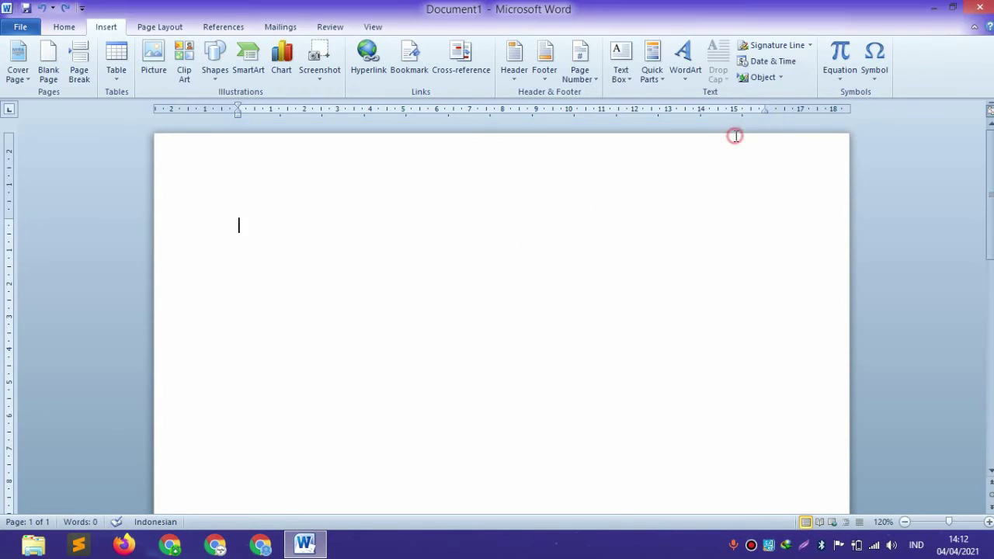
Browse the Bar, Pie, Line, Column and Templates chart categories and close the chooser without inserting a chart.
{"action": "left_click", "coordinate": [286, 75]}
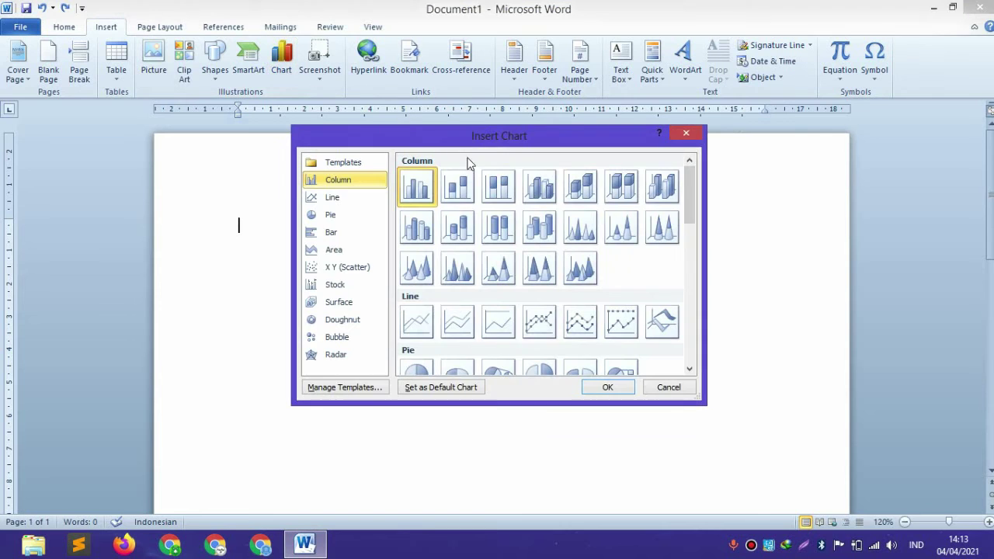
{"action": "left_click", "coordinate": [341, 227]}
{"action": "left_click", "coordinate": [333, 215]}
{"action": "left_click", "coordinate": [334, 197]}
{"action": "left_click", "coordinate": [343, 179]}
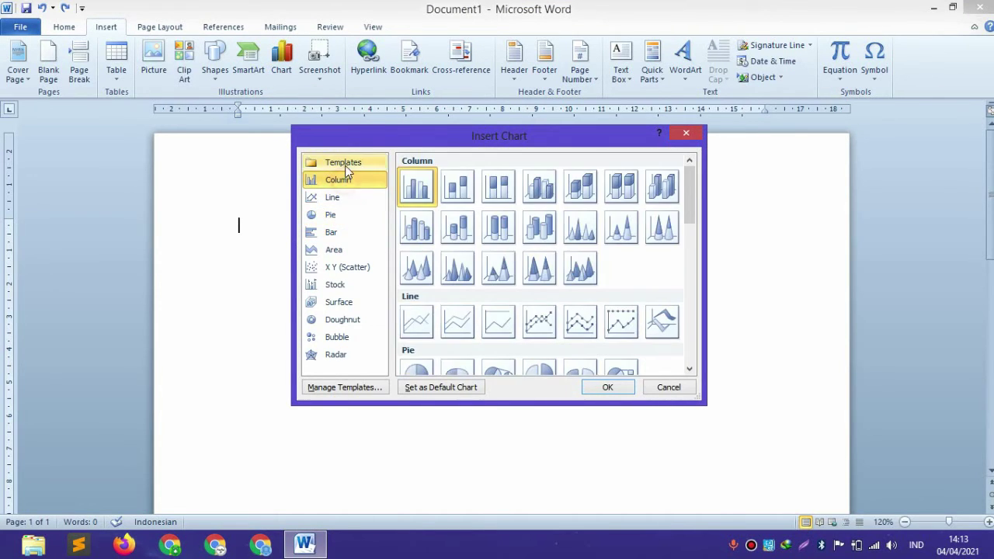
{"action": "left_click", "coordinate": [346, 163]}
{"action": "left_click", "coordinate": [685, 134]}
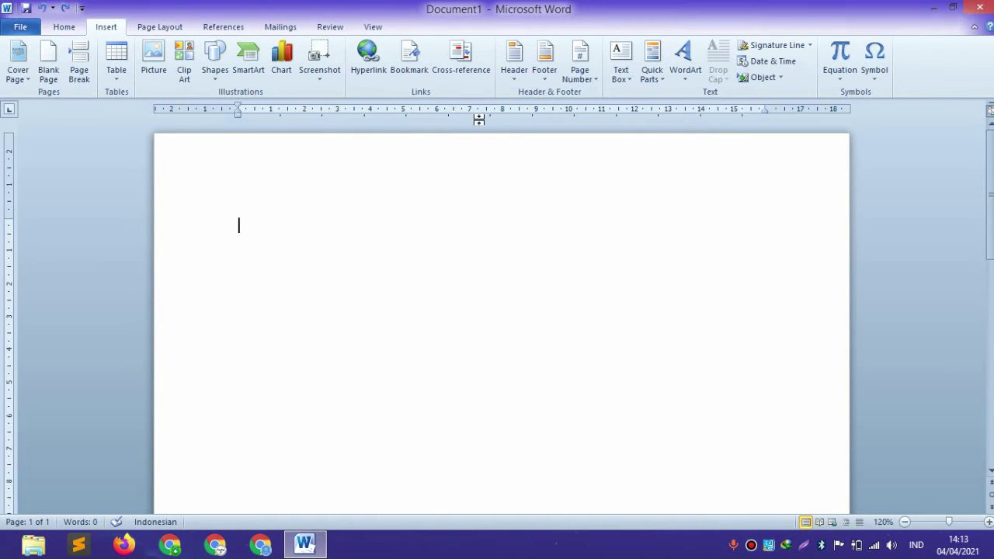
Try to capture a rectangular area of the desktop background as a screen clipping for the document.
{"action": "left_click", "coordinate": [323, 80]}
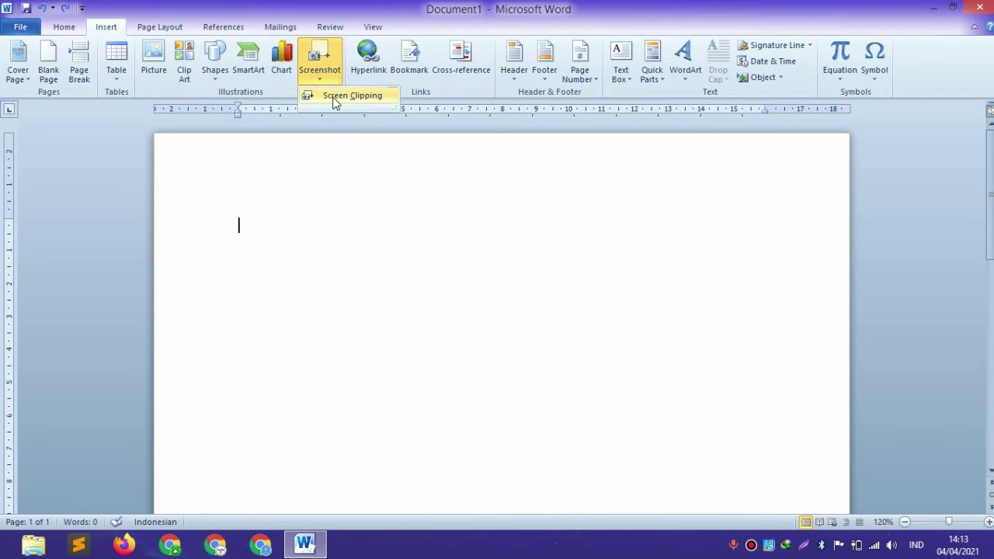
{"action": "left_click", "coordinate": [336, 102]}
{"action": "left_click_drag", "start_coordinate": [251, 135], "coordinate": [571, 298]}
{"action": "left_click", "coordinate": [573, 287]}
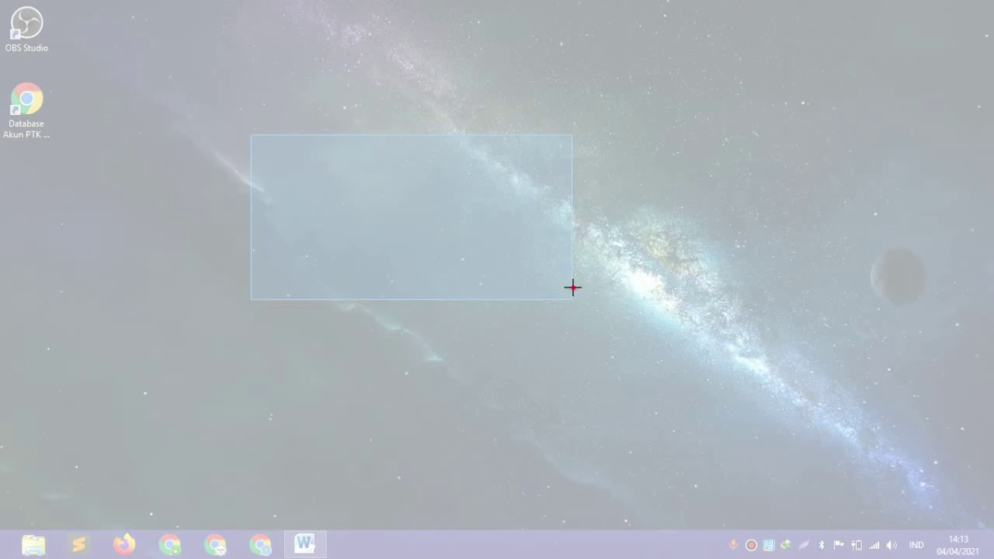
{"action": "right_click", "coordinate": [288, 227]}
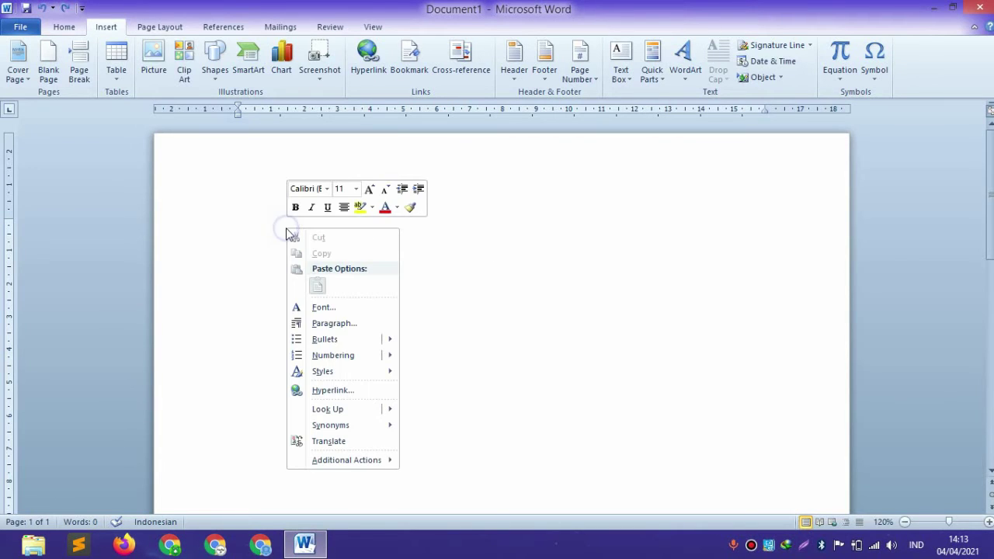
{"action": "left_click", "coordinate": [466, 249]}
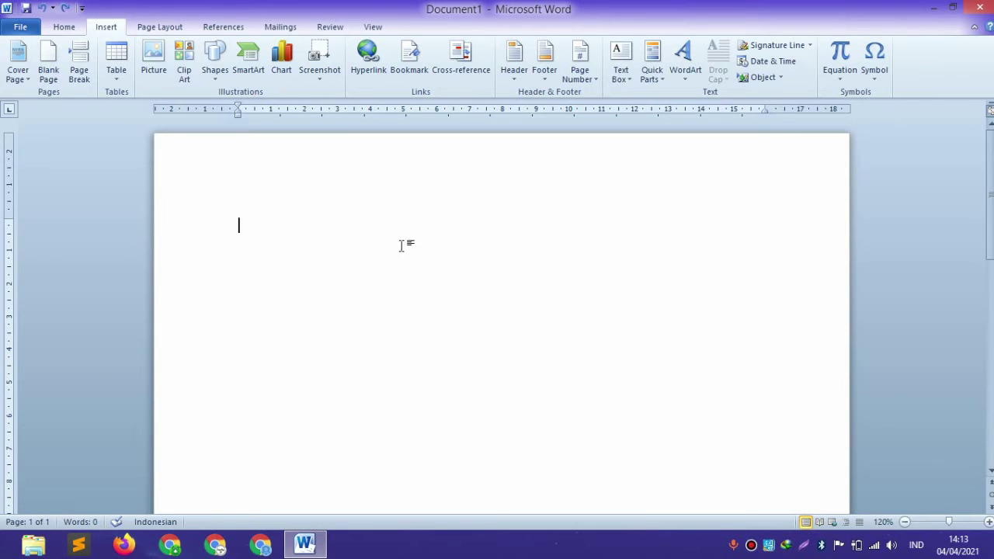
Insert a screen clipping of the desktop background, about 15.9 cm wide and 10.5 cm high, and delete it from the document.
{"action": "left_click", "coordinate": [316, 77]}
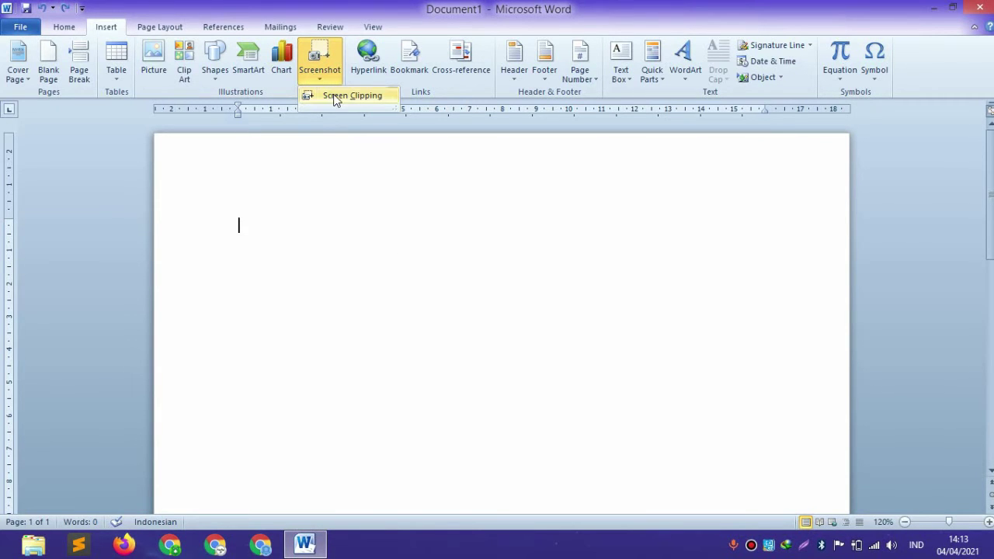
{"action": "left_click", "coordinate": [336, 96]}
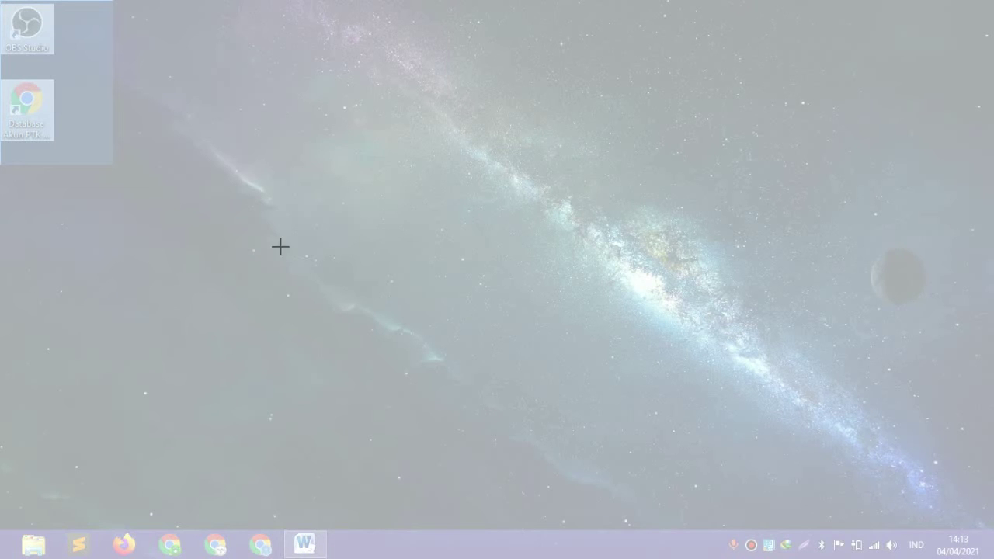
{"action": "left_click_drag", "start_coordinate": [174, 202], "coordinate": [649, 512]}
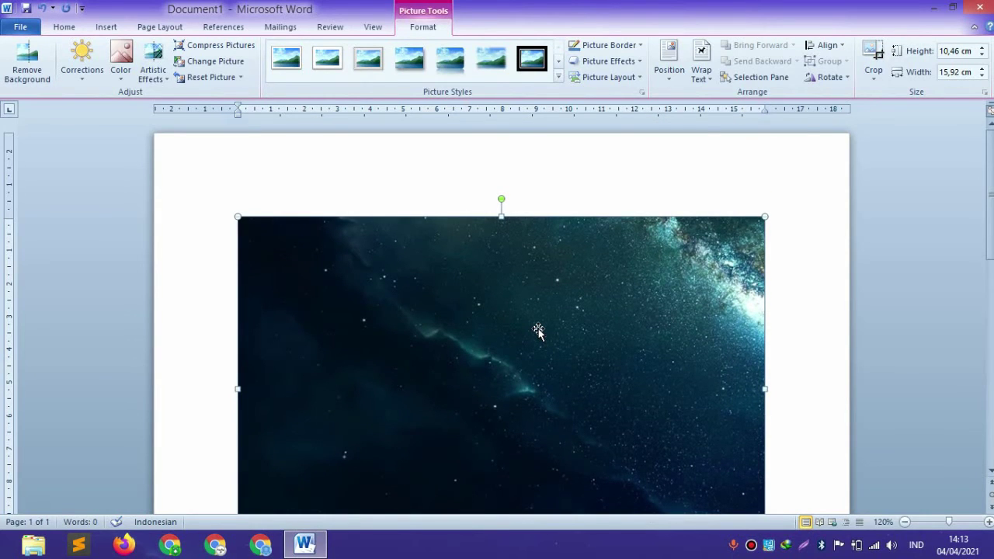
{"action": "key", "text": "Delete"}
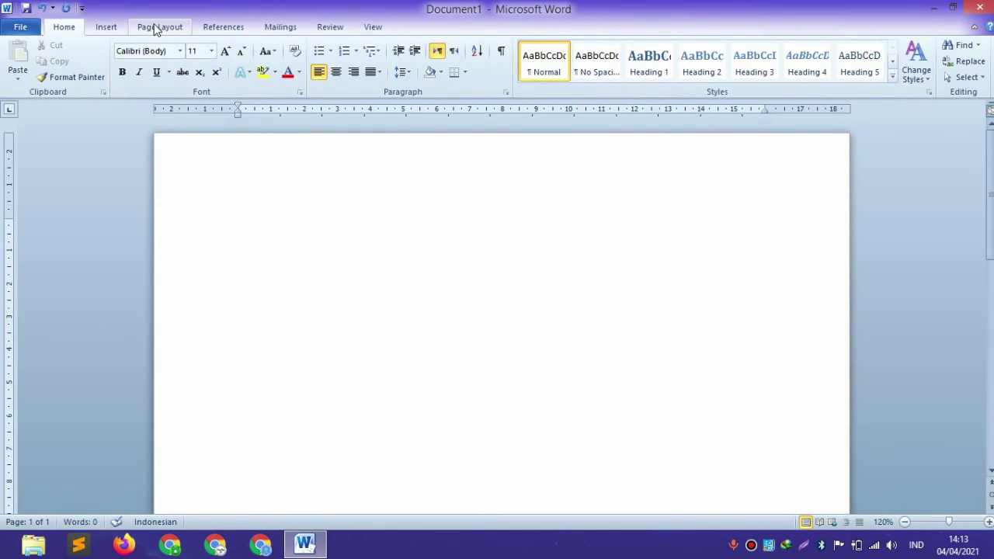
Look through the built-in header and footer designs and the page number options without inserting any.
{"action": "left_click", "coordinate": [118, 26]}
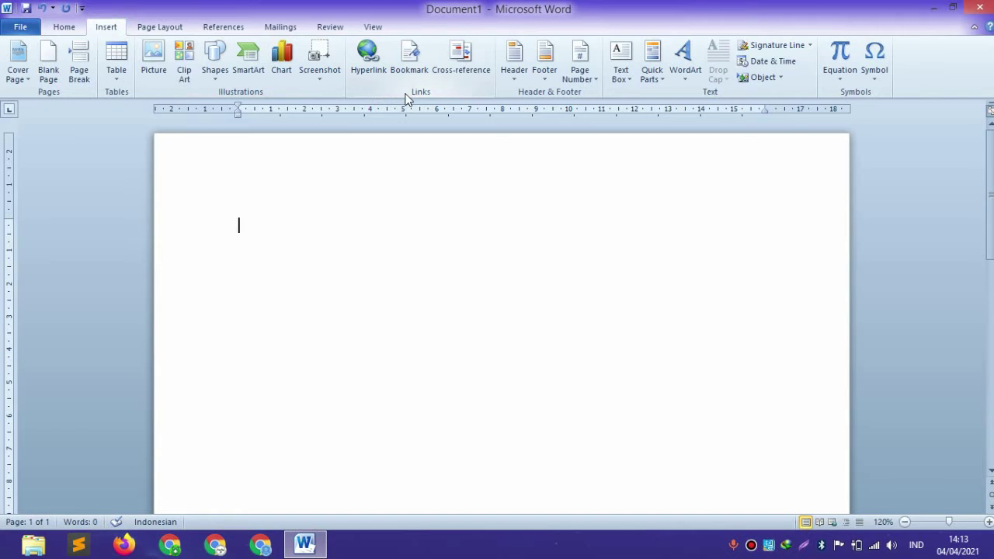
{"action": "left_click", "coordinate": [522, 78]}
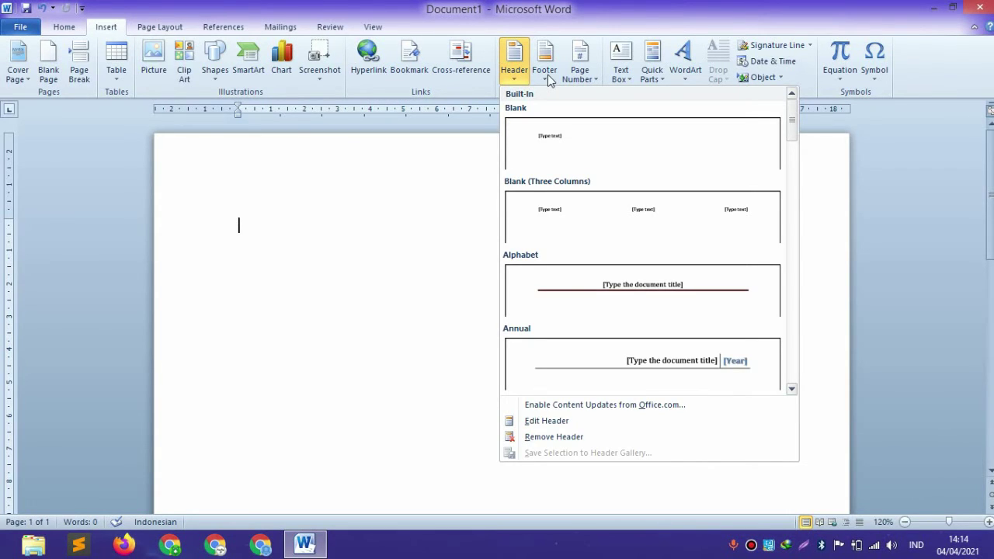
{"action": "left_click", "coordinate": [546, 74]}
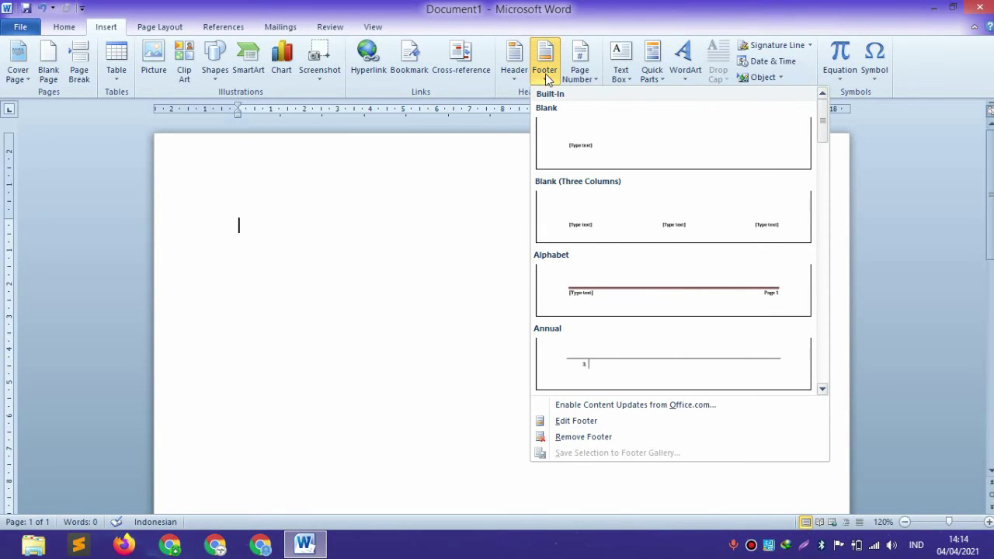
{"action": "left_click", "coordinate": [516, 74]}
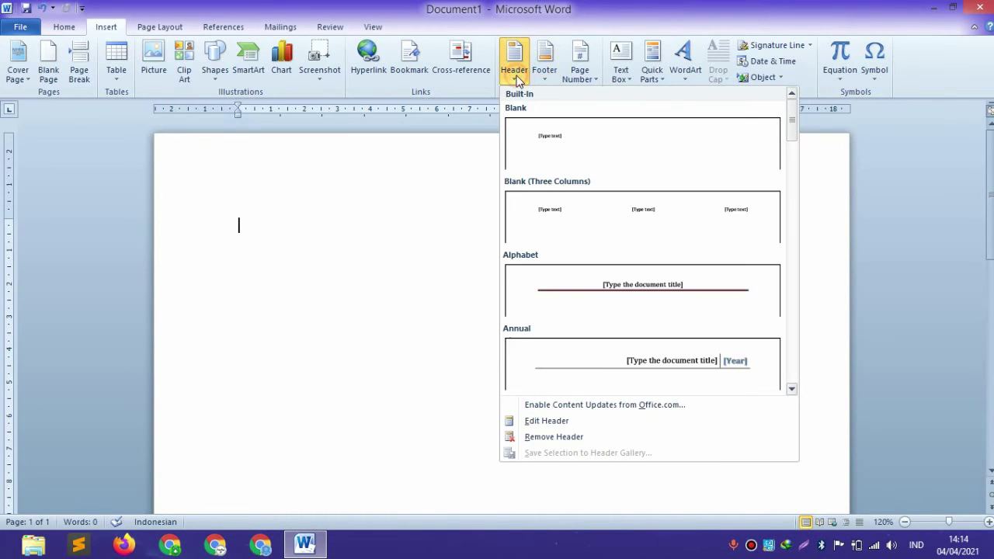
{"action": "left_click", "coordinate": [517, 74]}
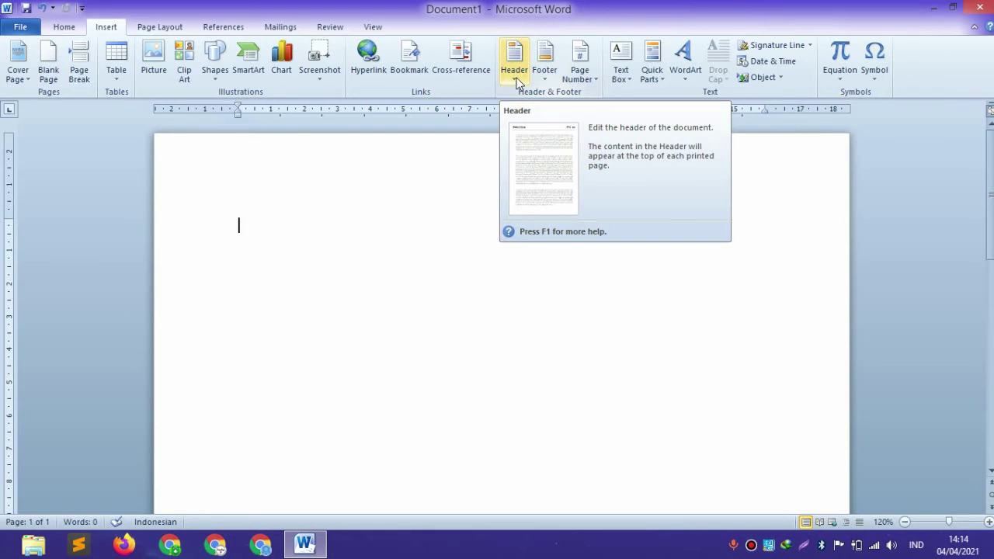
{"action": "left_click", "coordinate": [554, 78]}
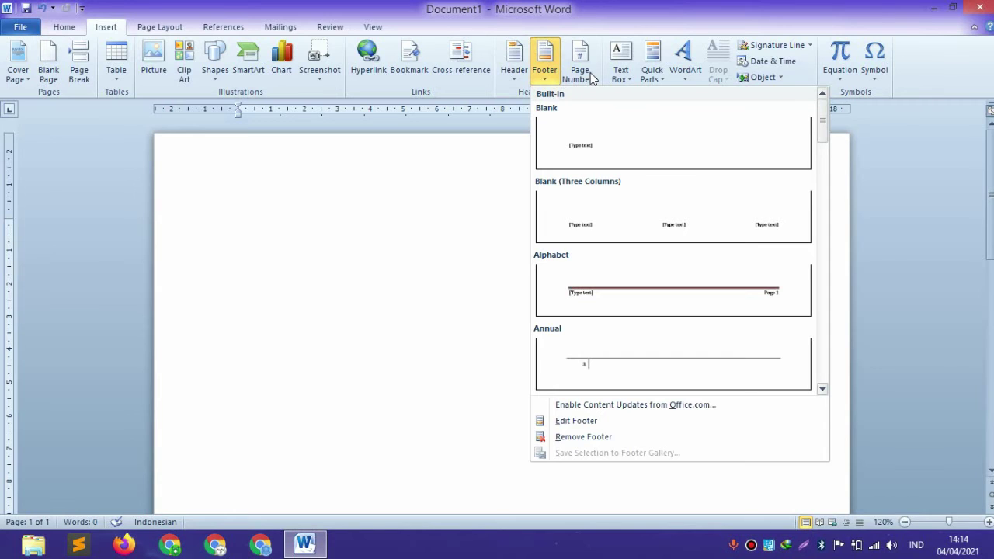
{"action": "left_click", "coordinate": [590, 72]}
{"action": "left_click", "coordinate": [591, 75]}
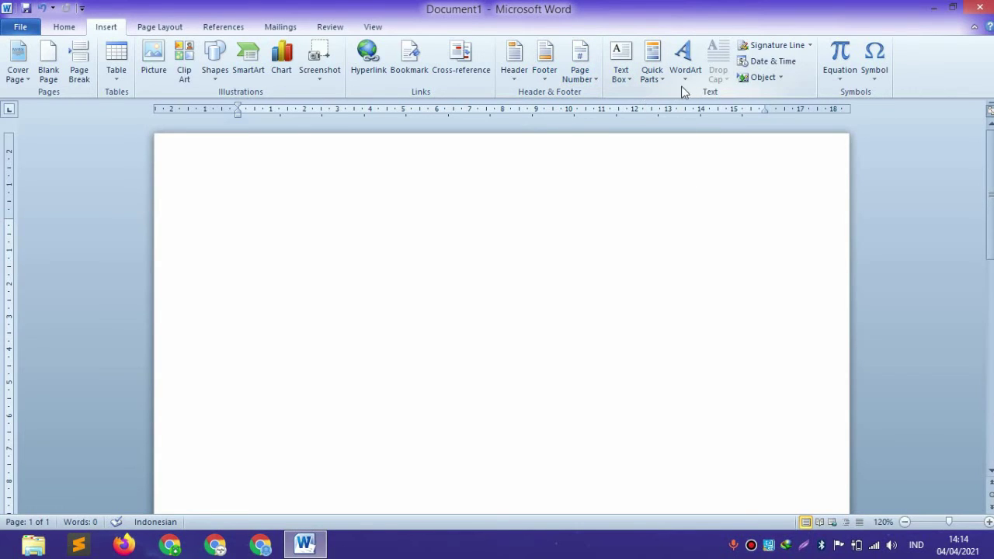
Look over the text box designs and the Quick Parts options, including the Document Property choices, without inserting anything.
{"action": "left_click", "coordinate": [635, 80]}
{"action": "left_click", "coordinate": [635, 81]}
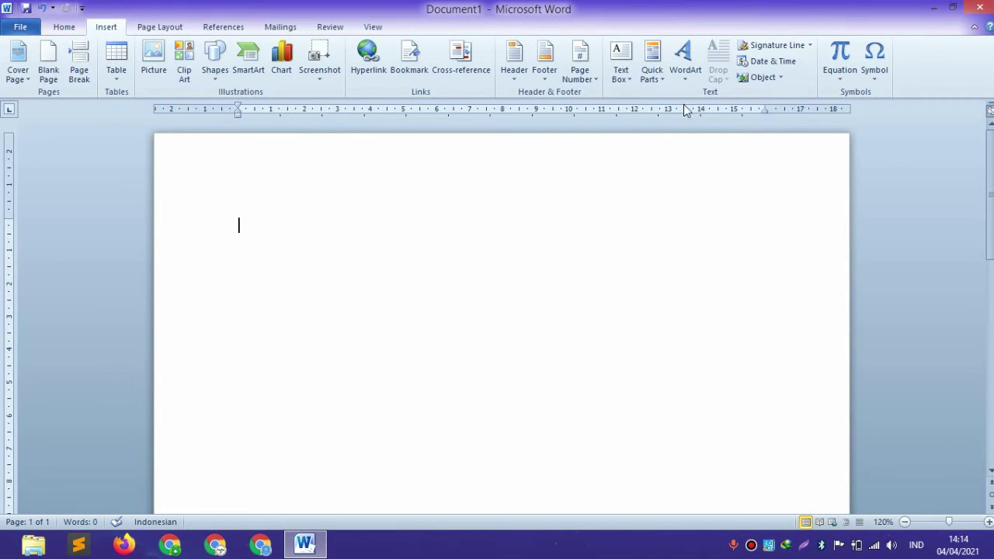
{"action": "left_click", "coordinate": [656, 81]}
{"action": "left_click", "coordinate": [652, 74]}
{"action": "left_click", "coordinate": [652, 75]}
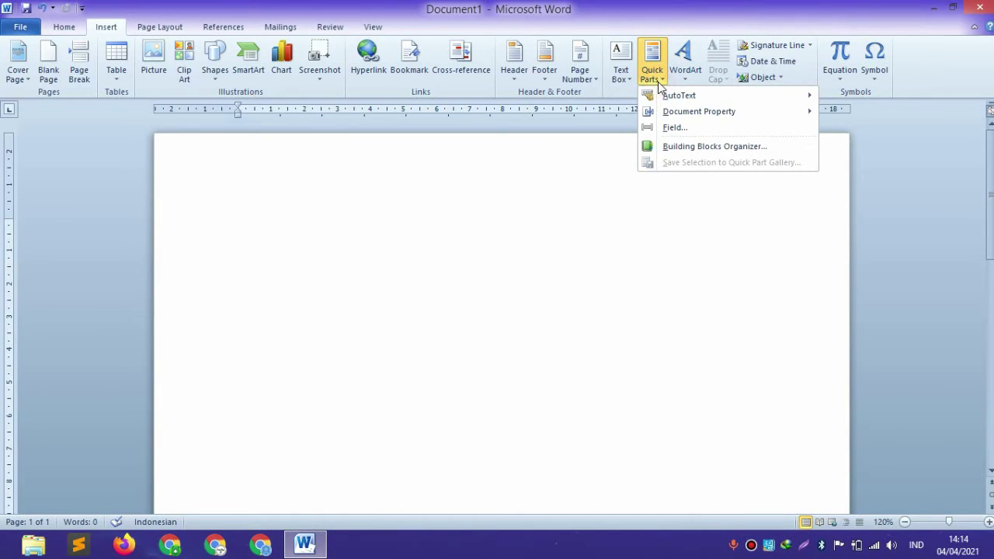
{"action": "mouse_move", "coordinate": [660, 91]}
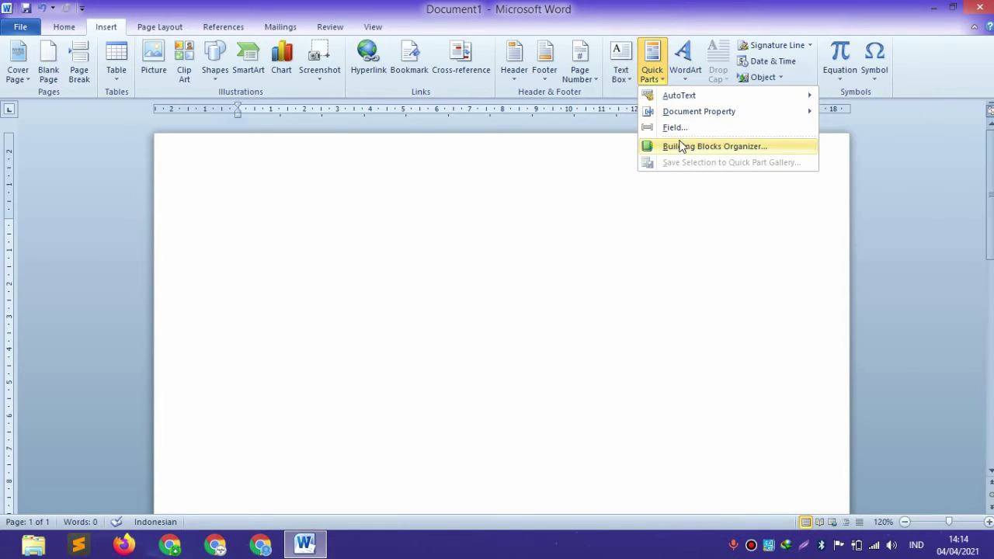
{"action": "mouse_move", "coordinate": [688, 117]}
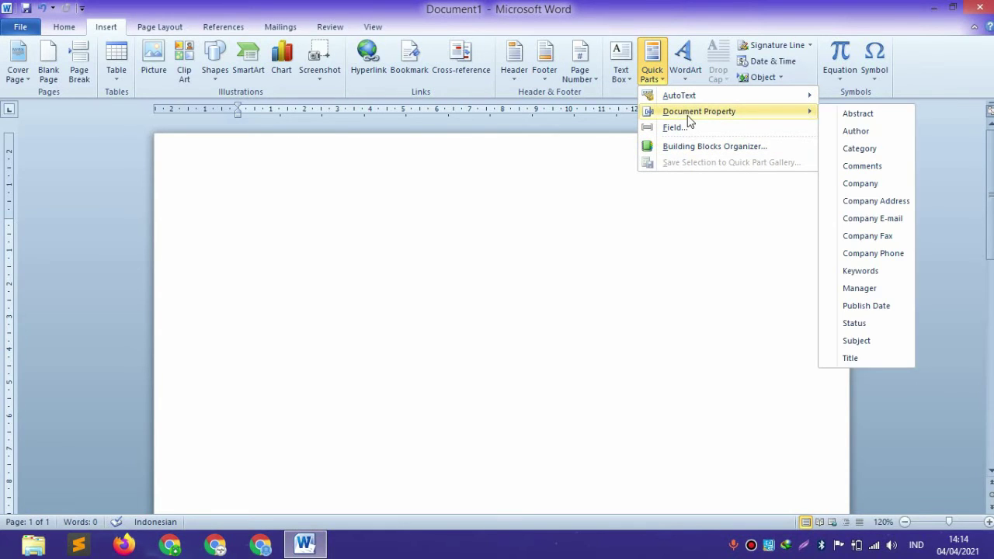
{"action": "left_click", "coordinate": [656, 77]}
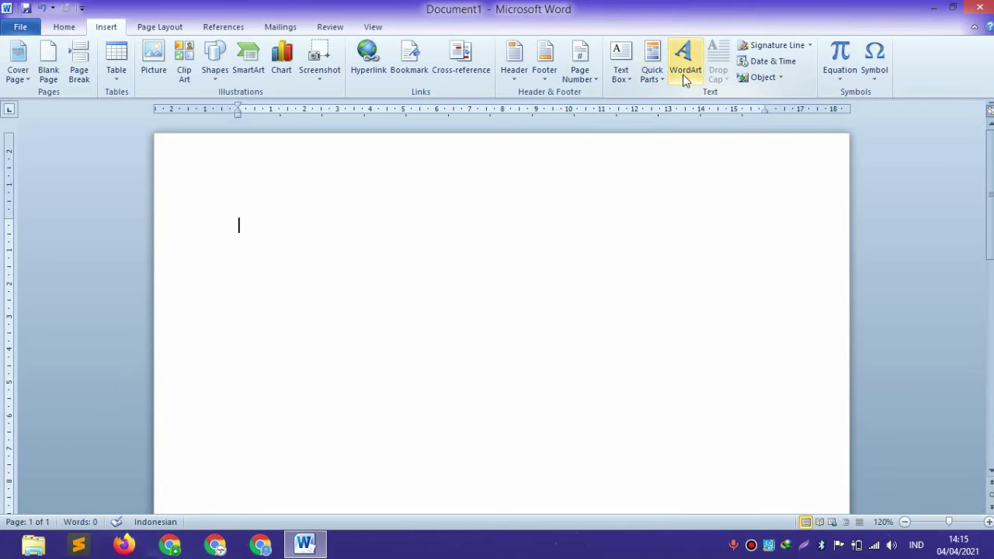
Preview the WordArt styles and check the signature line options without adding either to the document.
{"action": "left_click", "coordinate": [685, 78]}
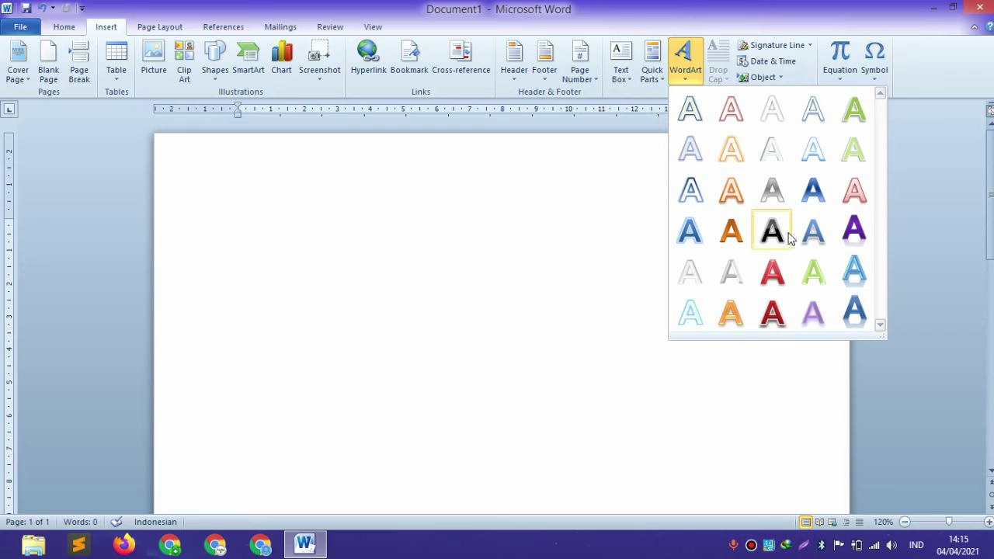
{"action": "left_click", "coordinate": [719, 74]}
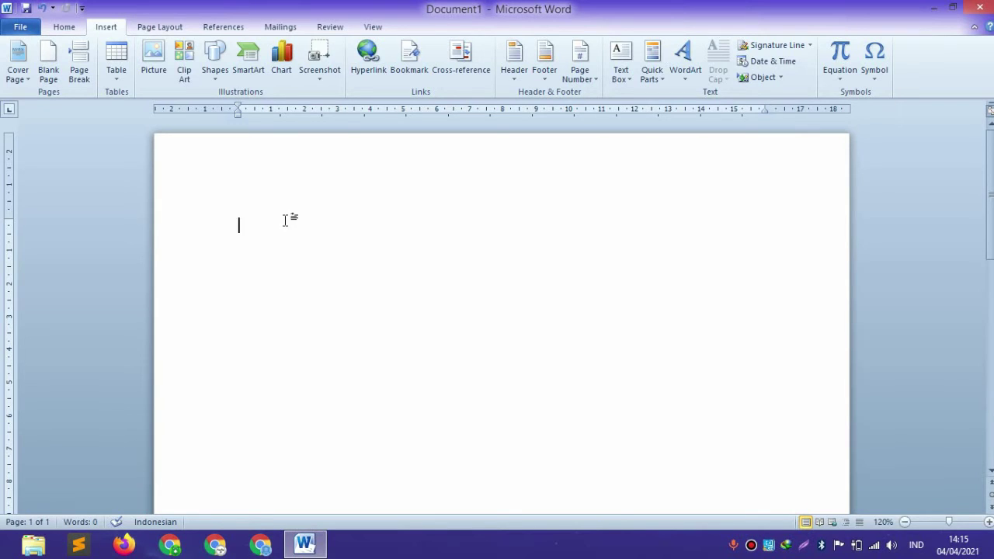
{"action": "left_click", "coordinate": [813, 48]}
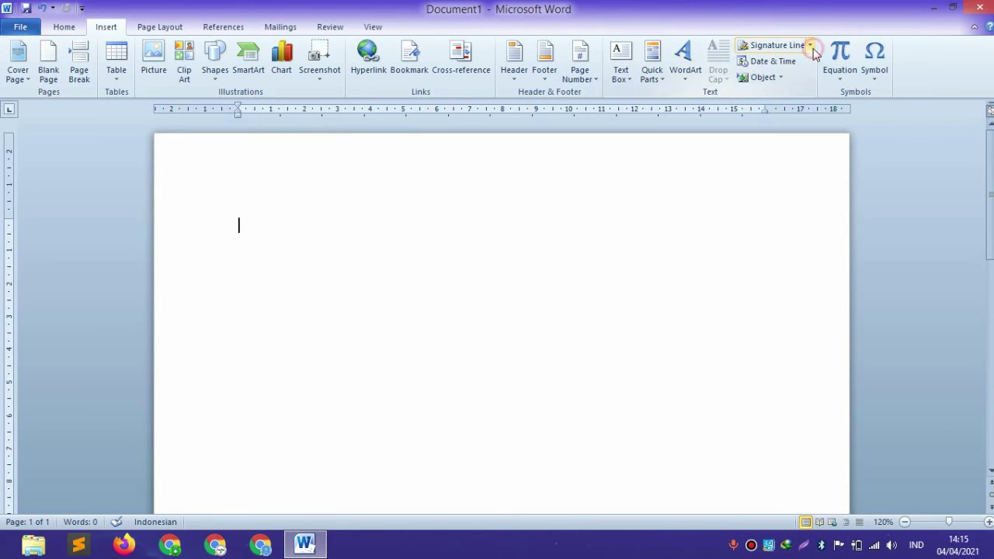
Browse the insertable object types, highlighting CorelDRAW X3 Graphic, Adobe Photoshop Image 13 and Microsoft Equation 3.0.
{"action": "left_click", "coordinate": [778, 79]}
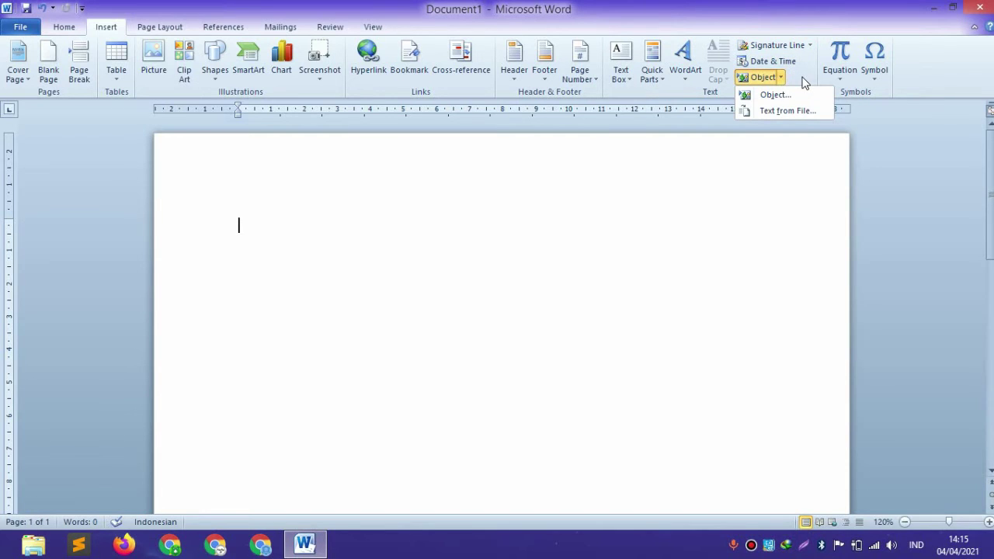
{"action": "left_click", "coordinate": [775, 94]}
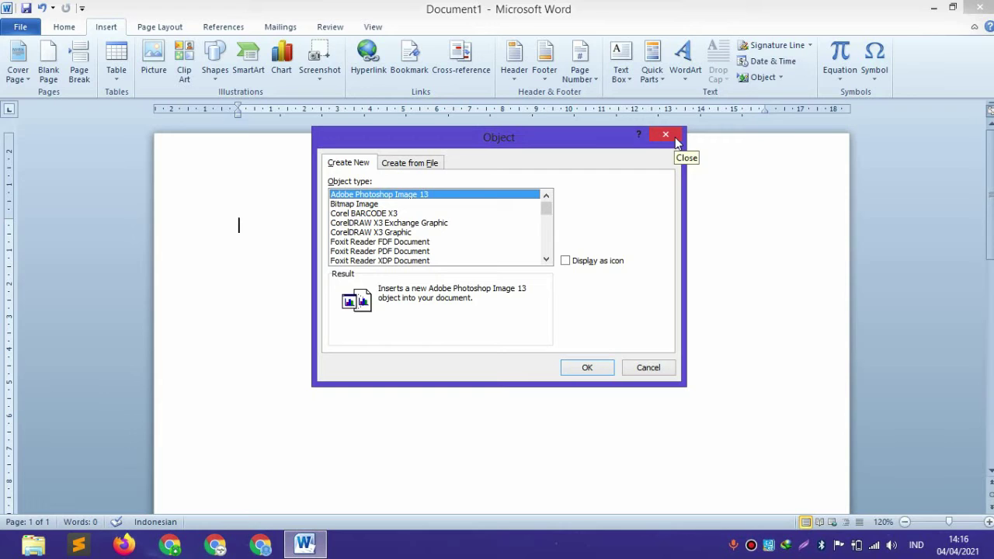
{"action": "left_click", "coordinate": [391, 234]}
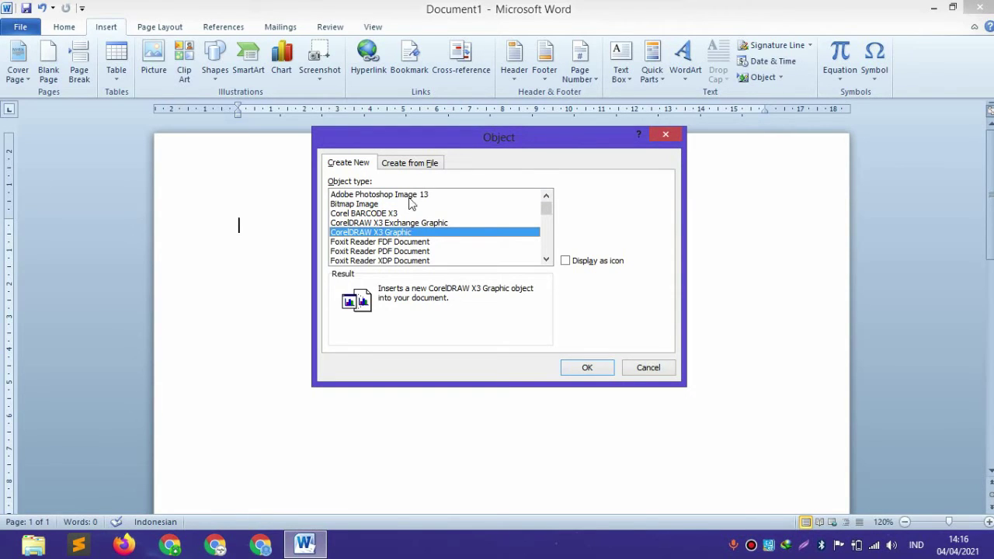
{"action": "left_click", "coordinate": [410, 194]}
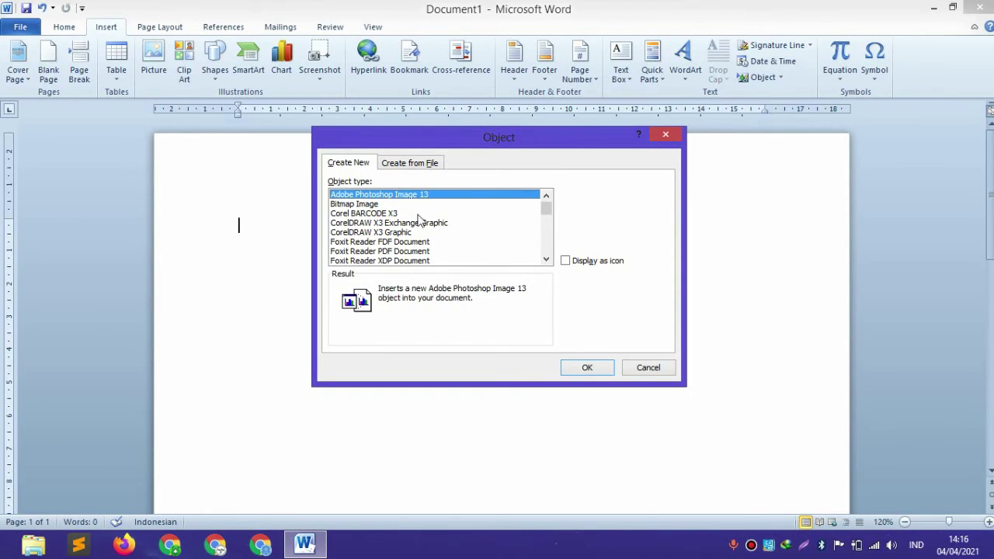
{"action": "scroll", "coordinate": [421, 222], "scroll_direction": "down", "scroll_amount": 2}
{"action": "scroll", "coordinate": [398, 235], "scroll_direction": "down", "scroll_amount": 2}
{"action": "scroll", "coordinate": [397, 235], "scroll_direction": "up", "scroll_amount": 1}
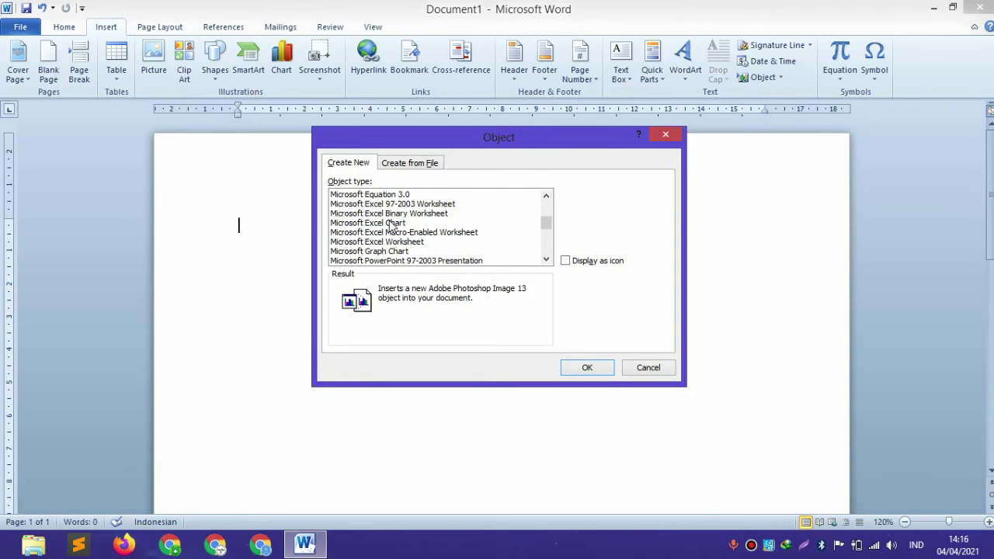
{"action": "scroll", "coordinate": [392, 224], "scroll_direction": "up", "scroll_amount": 1}
{"action": "left_click", "coordinate": [389, 223]}
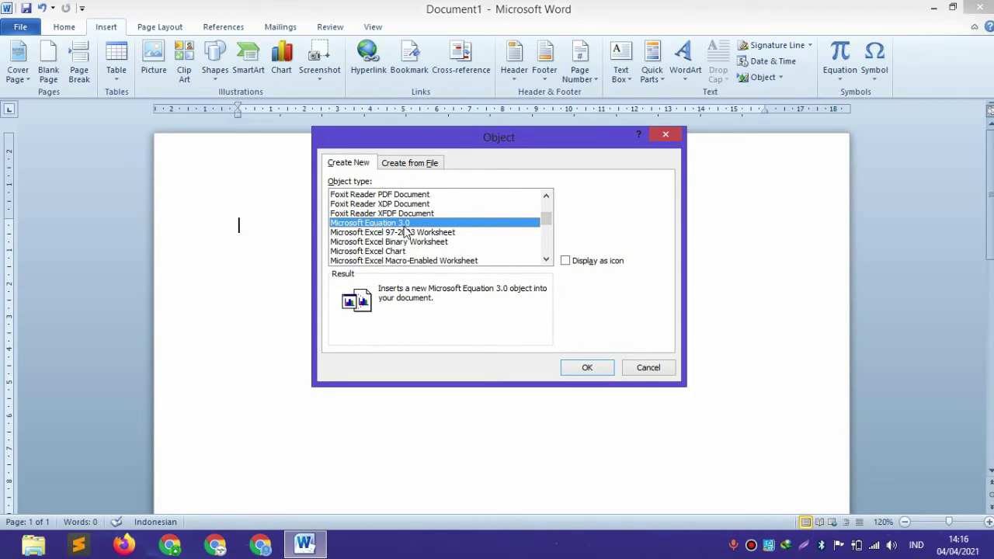
Look through the remaining object types down to WordPad Document and cancel without inserting an object.
{"action": "scroll", "coordinate": [405, 231], "scroll_direction": "down", "scroll_amount": 5}
{"action": "scroll", "coordinate": [404, 231], "scroll_direction": "up", "scroll_amount": 4}
{"action": "scroll", "coordinate": [405, 231], "scroll_direction": "up", "scroll_amount": 2}
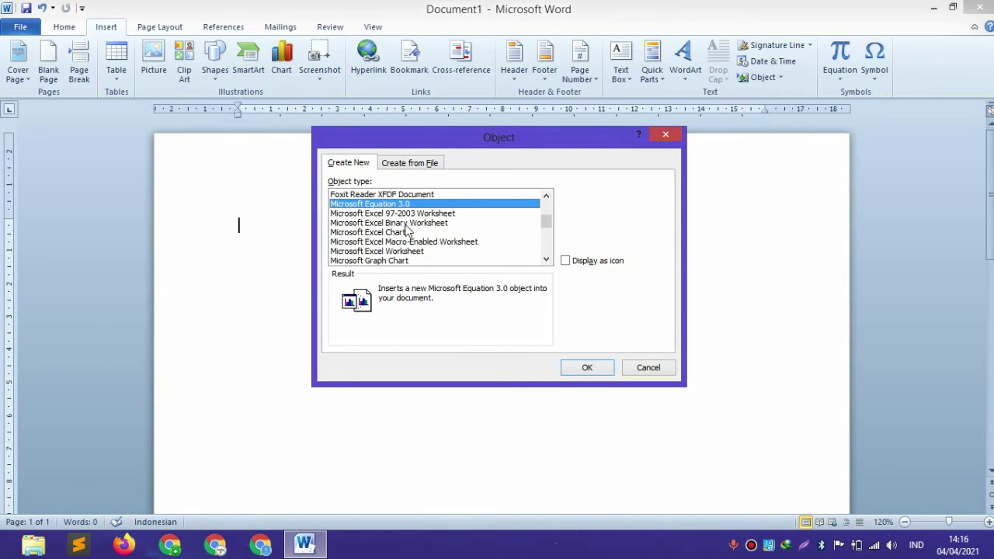
{"action": "scroll", "coordinate": [440, 226], "scroll_direction": "down", "scroll_amount": 5}
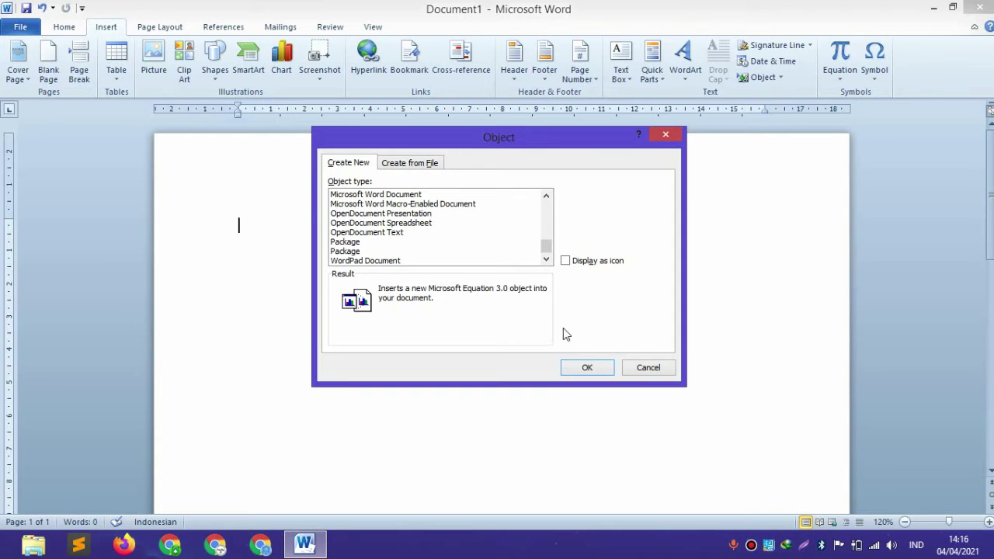
{"action": "left_click", "coordinate": [648, 367]}
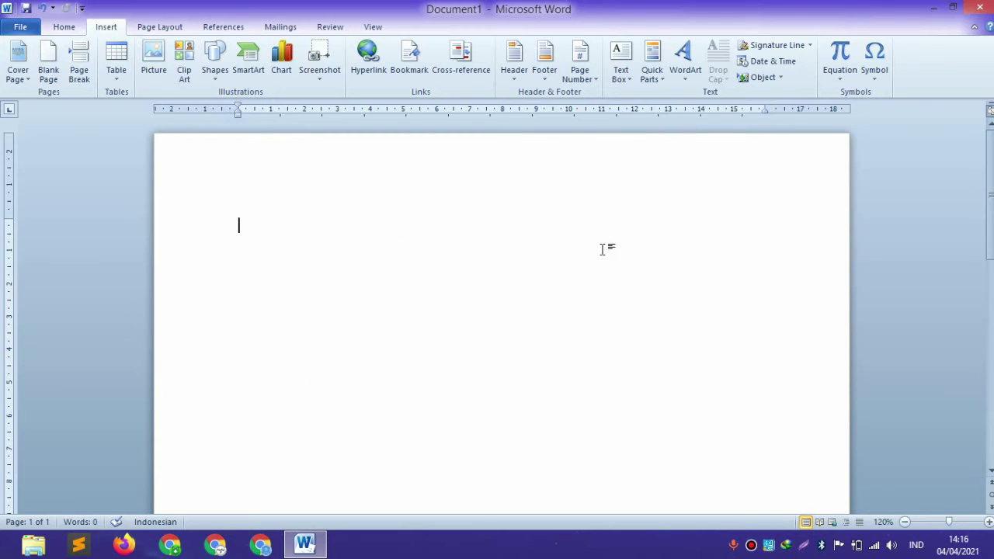
Revisit the object types, highlight Foxit Reader FDF Document and Microsoft Equation 3.0, and close the dialog without inserting an object.
{"action": "left_click", "coordinate": [836, 79]}
{"action": "left_click", "coordinate": [835, 79]}
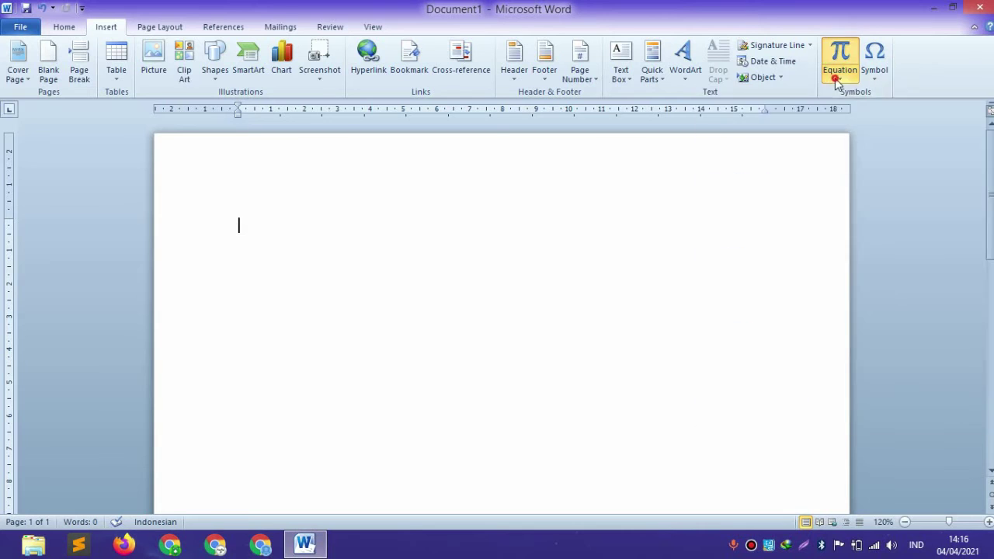
{"action": "left_click", "coordinate": [780, 81]}
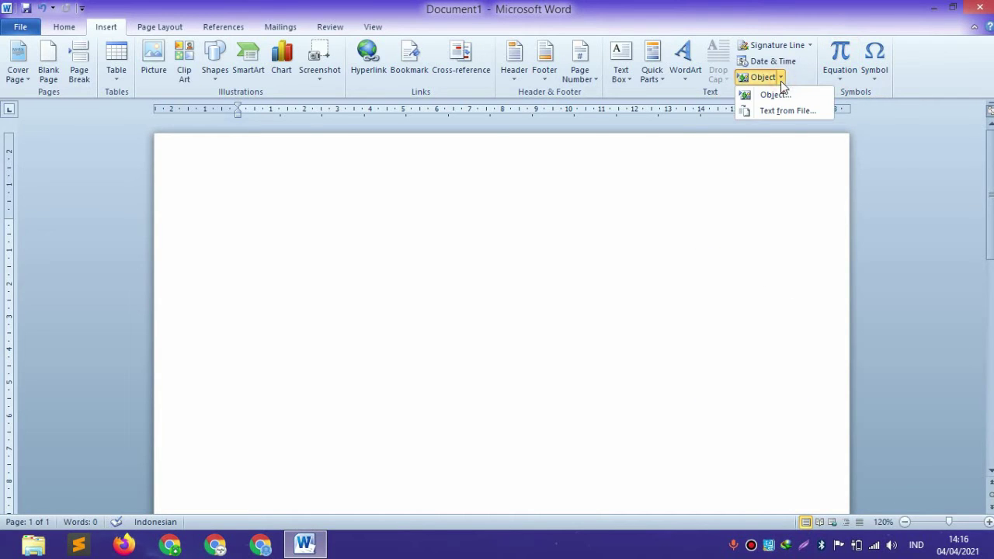
{"action": "left_click", "coordinate": [779, 93]}
{"action": "left_click", "coordinate": [423, 242]}
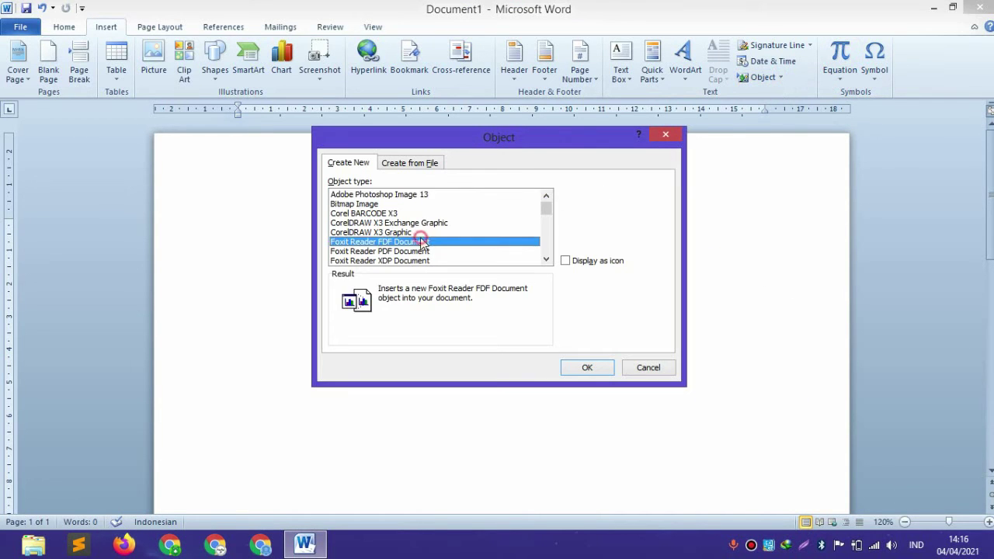
{"action": "scroll", "coordinate": [421, 242], "scroll_direction": "down", "scroll_amount": 3}
{"action": "scroll", "coordinate": [422, 242], "scroll_direction": "up", "scroll_amount": 3}
{"action": "scroll", "coordinate": [421, 240], "scroll_direction": "down", "scroll_amount": 1}
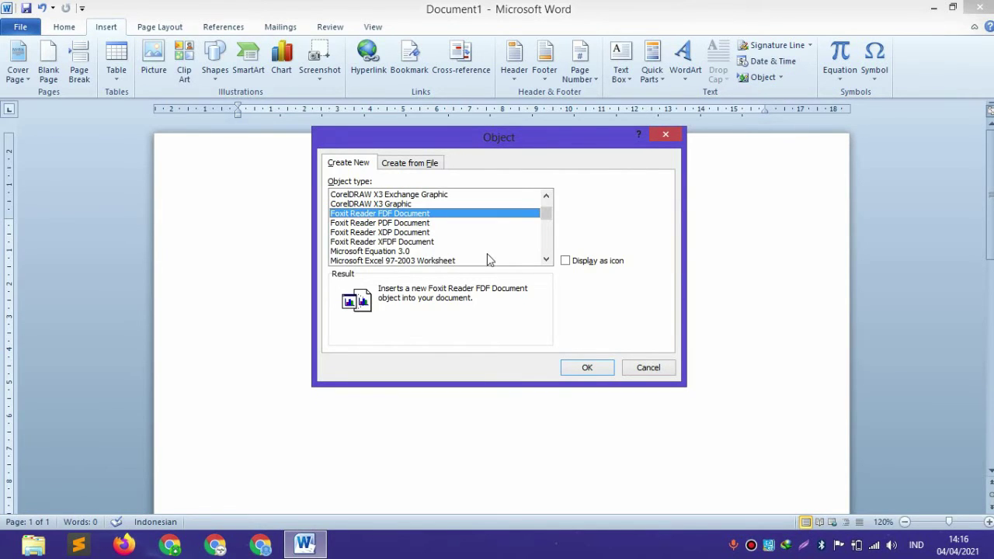
{"action": "left_click", "coordinate": [423, 250]}
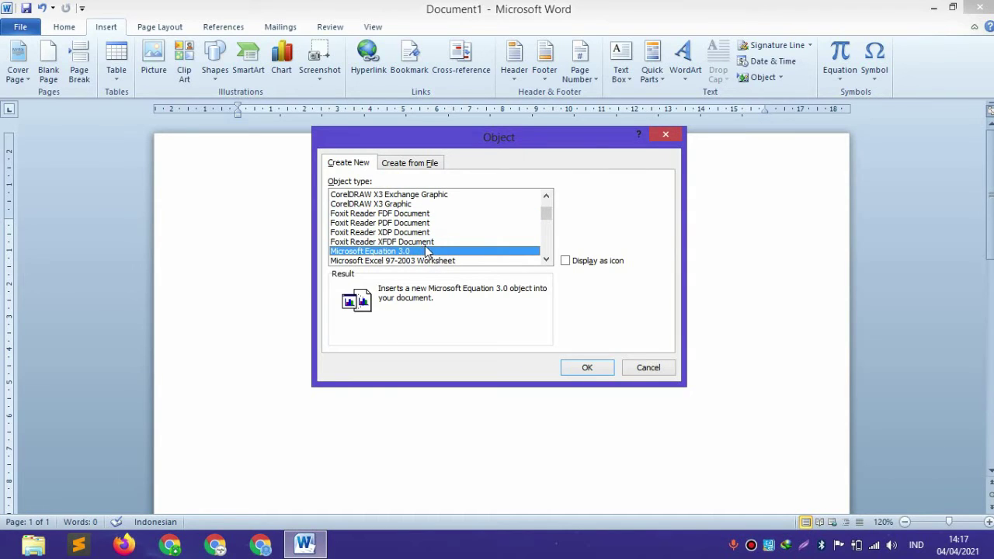
{"action": "left_click", "coordinate": [672, 135]}
Review the built-in equations and the full symbol set, highlight Turned Capital F, and close without inserting anything.
{"action": "left_click", "coordinate": [845, 77]}
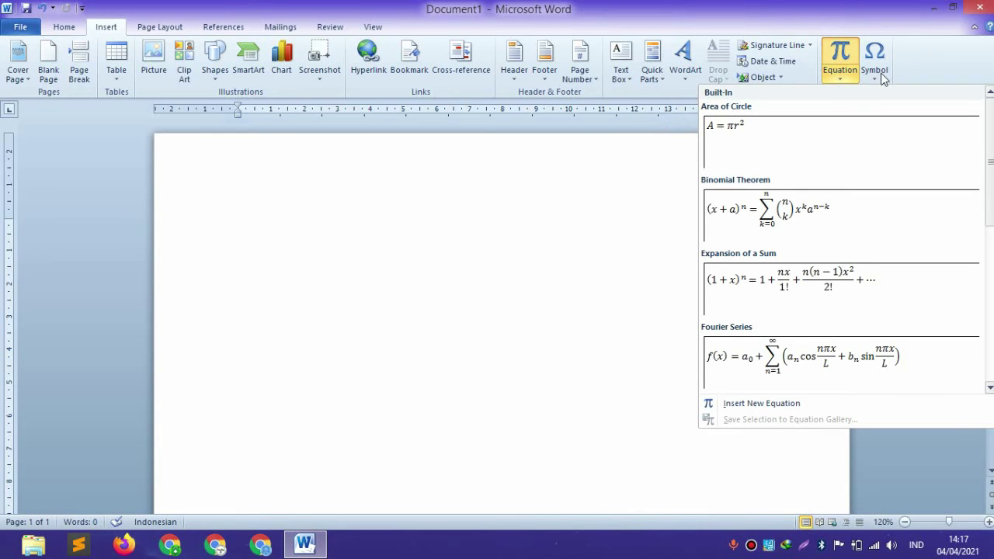
{"action": "left_click", "coordinate": [875, 74]}
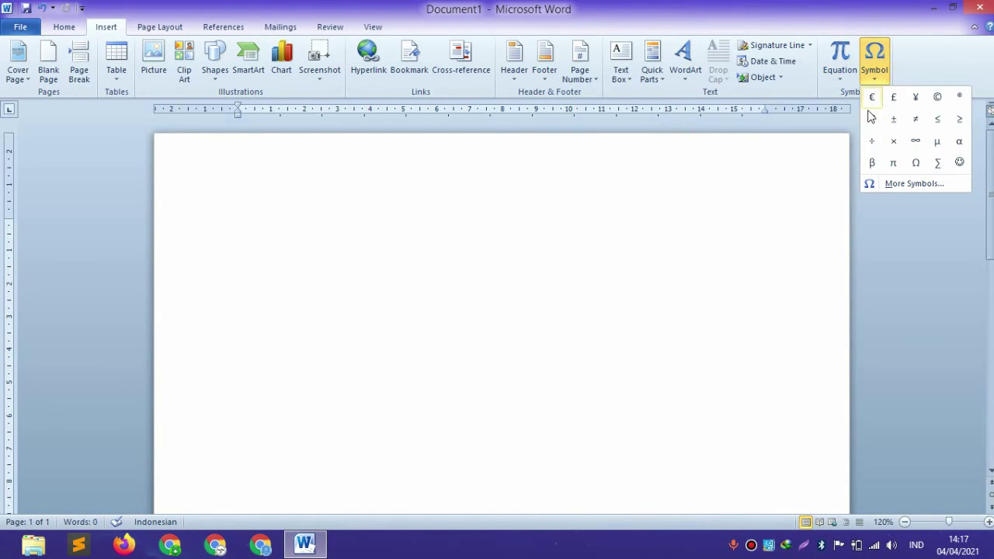
{"action": "left_click", "coordinate": [915, 183]}
{"action": "left_click", "coordinate": [394, 241]}
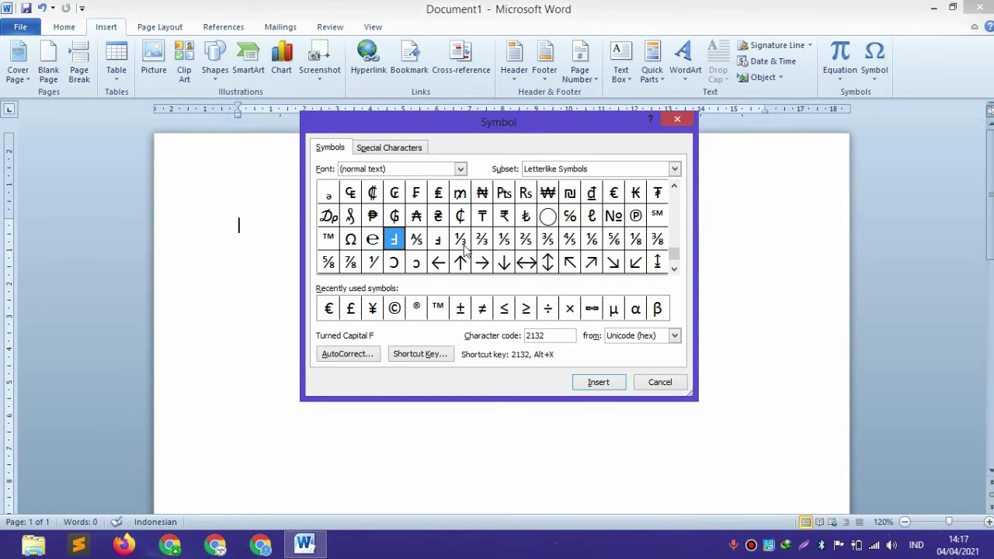
{"action": "left_click", "coordinate": [677, 119]}
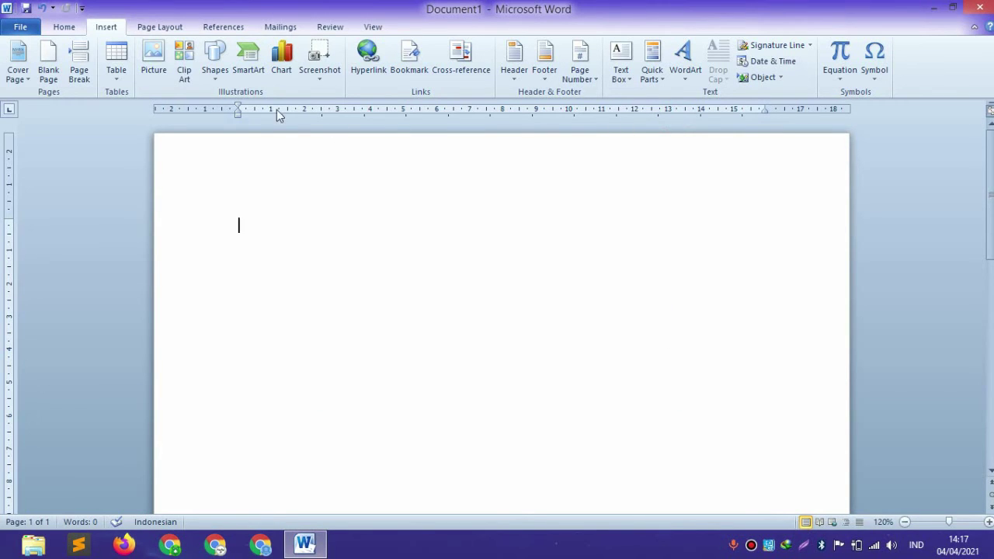
Review the preset page margins, and switch the page orientation to Landscape and back to Portrait.
{"action": "left_click", "coordinate": [165, 25]}
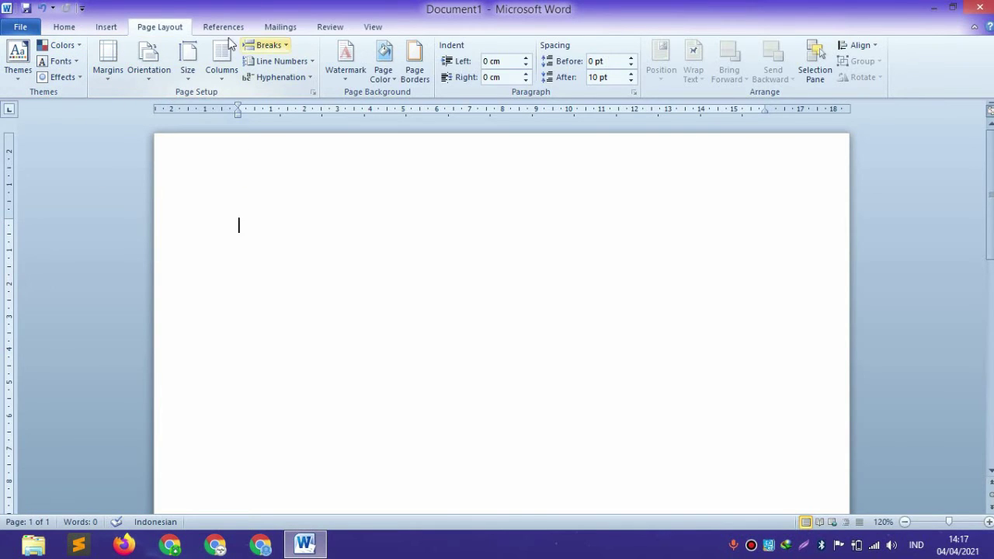
{"action": "left_click", "coordinate": [106, 78]}
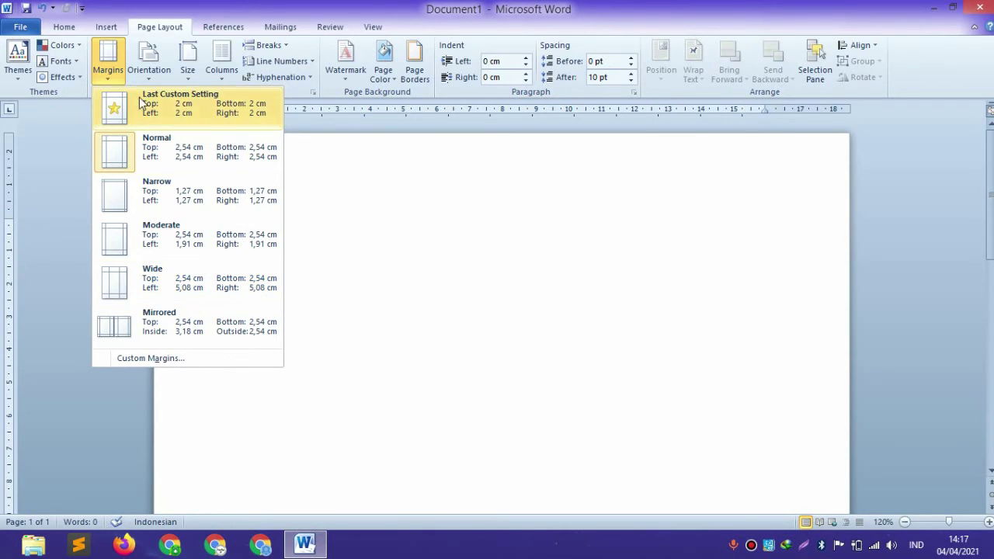
{"action": "left_click", "coordinate": [145, 72]}
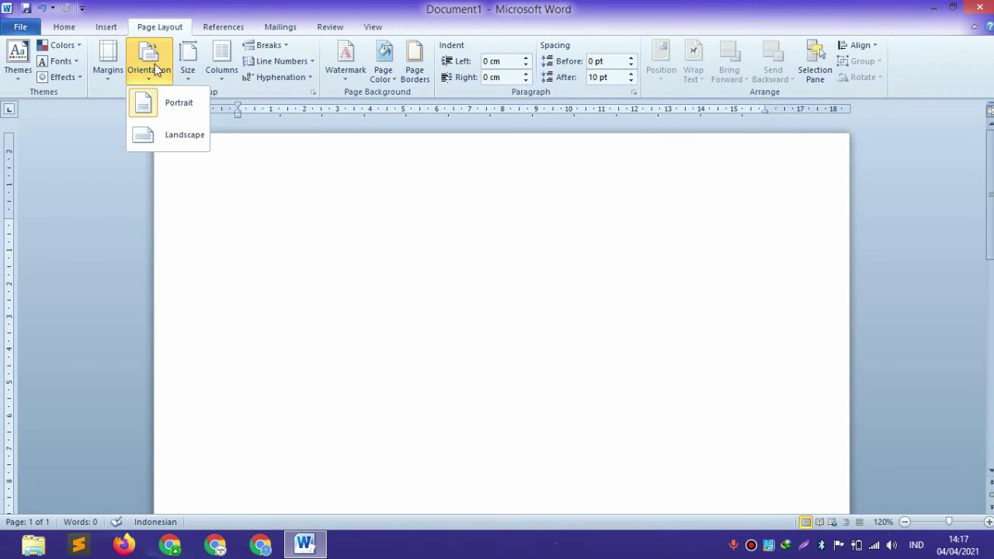
{"action": "left_click", "coordinate": [158, 138]}
{"action": "scroll", "coordinate": [247, 162], "scroll_direction": "down", "scroll_amount": 1}
{"action": "scroll", "coordinate": [247, 163], "scroll_direction": "down", "scroll_amount": 2, "text": "ctrl"}
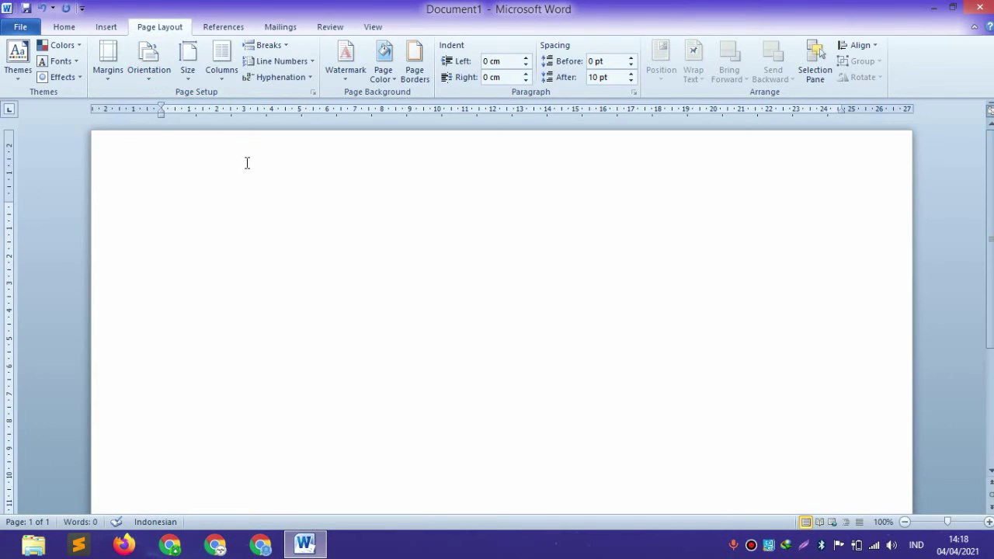
{"action": "left_click", "coordinate": [145, 61]}
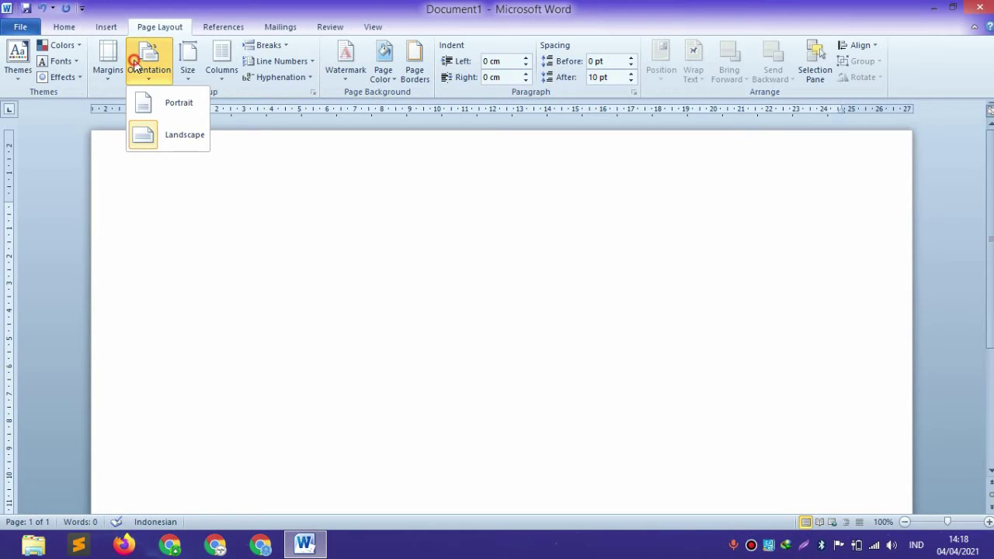
{"action": "left_click", "coordinate": [146, 104]}
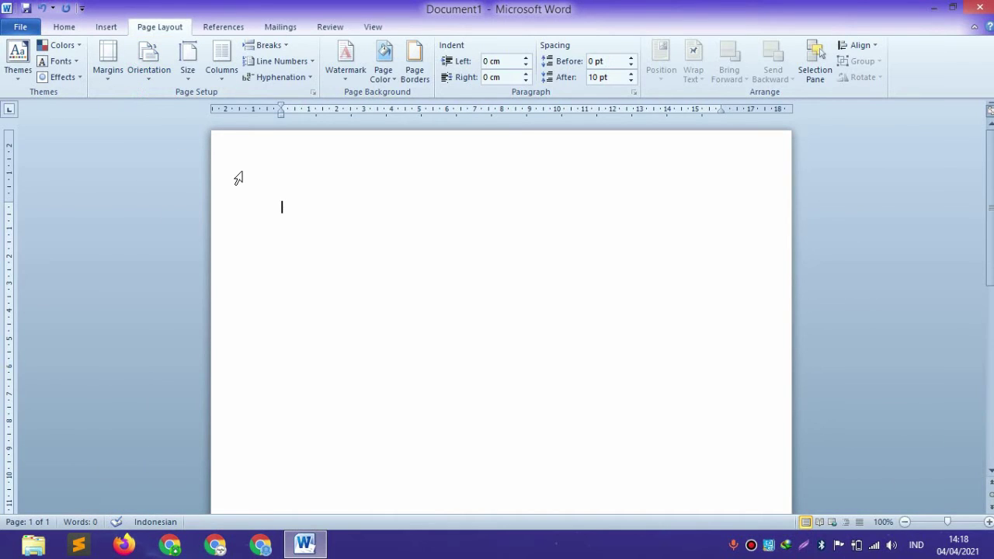
Change the page orientation to Landscape once more and restore it to Portrait.
{"action": "scroll", "coordinate": [237, 175], "scroll_direction": "down", "scroll_amount": 6, "text": "ctrl"}
{"action": "scroll", "coordinate": [155, 180], "scroll_direction": "up", "scroll_amount": 1, "text": "ctrl"}
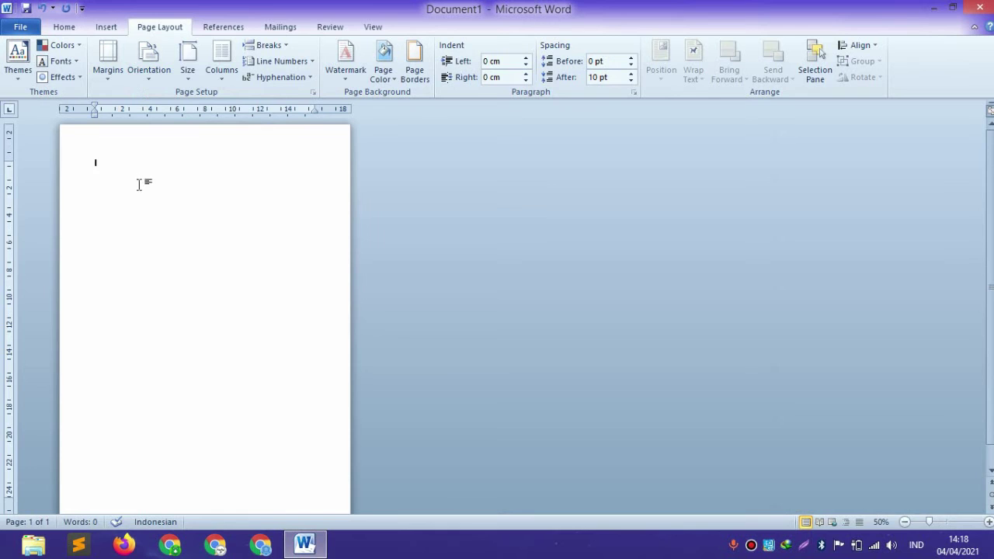
{"action": "left_click", "coordinate": [148, 67]}
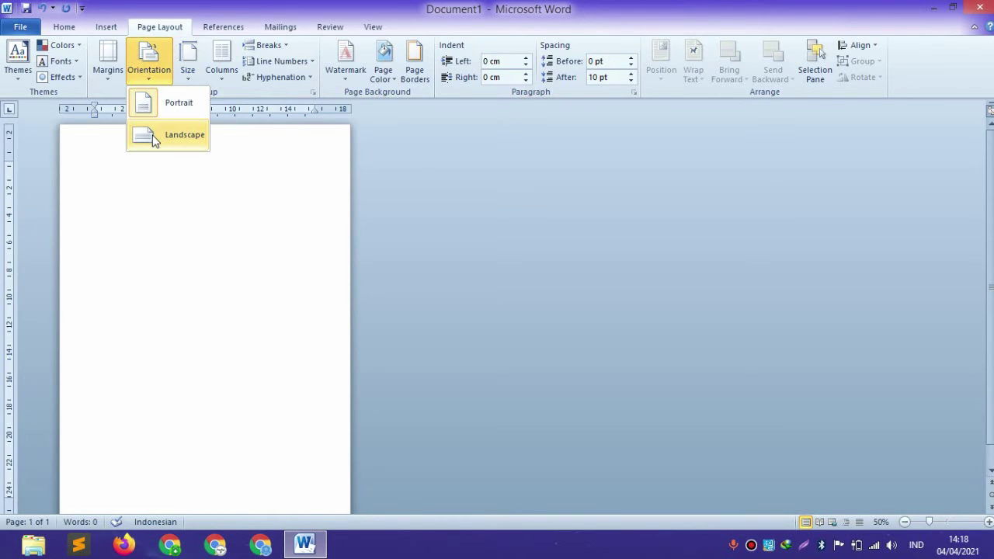
{"action": "left_click", "coordinate": [153, 135]}
{"action": "left_click", "coordinate": [155, 67]}
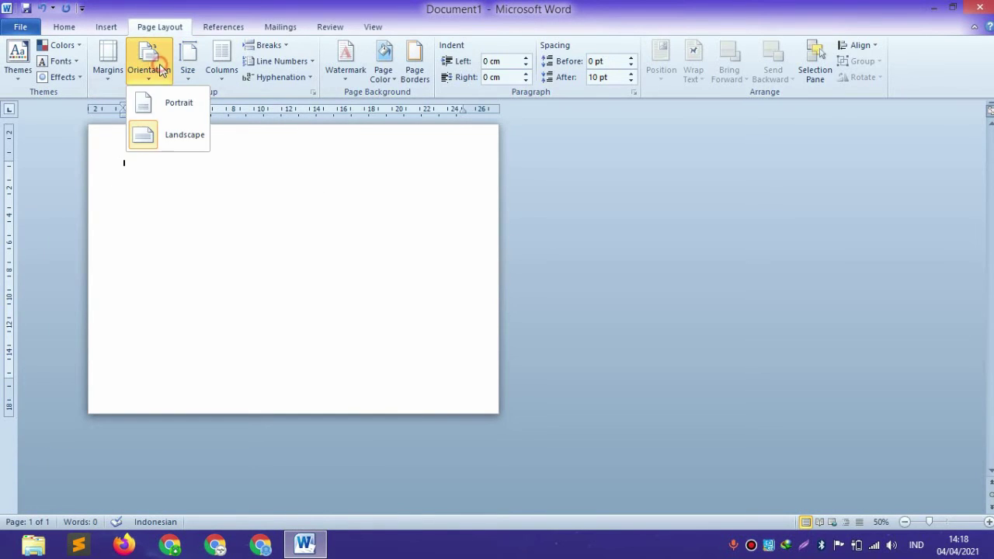
{"action": "left_click", "coordinate": [165, 104]}
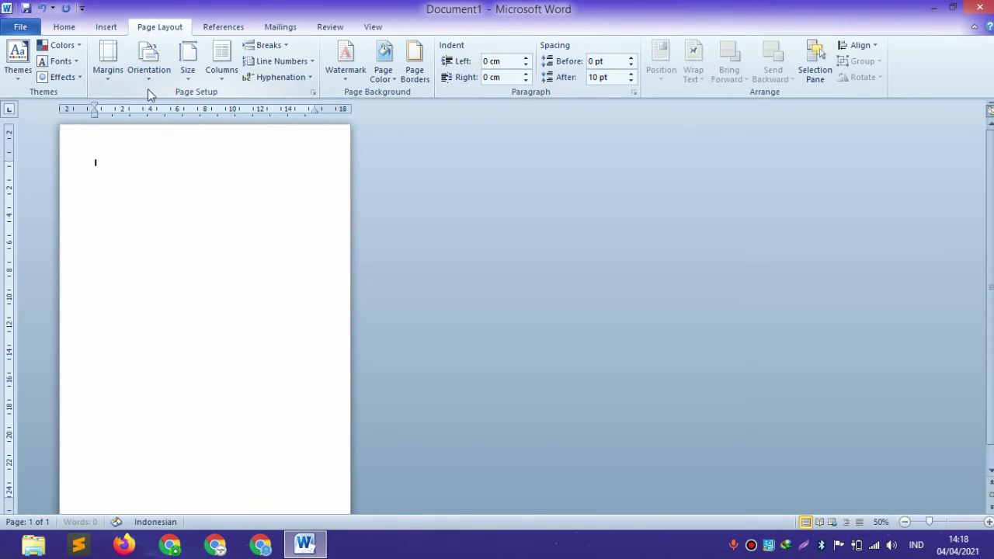
Examine the list of preset paper sizes and close it without choosing one.
{"action": "left_click", "coordinate": [190, 75]}
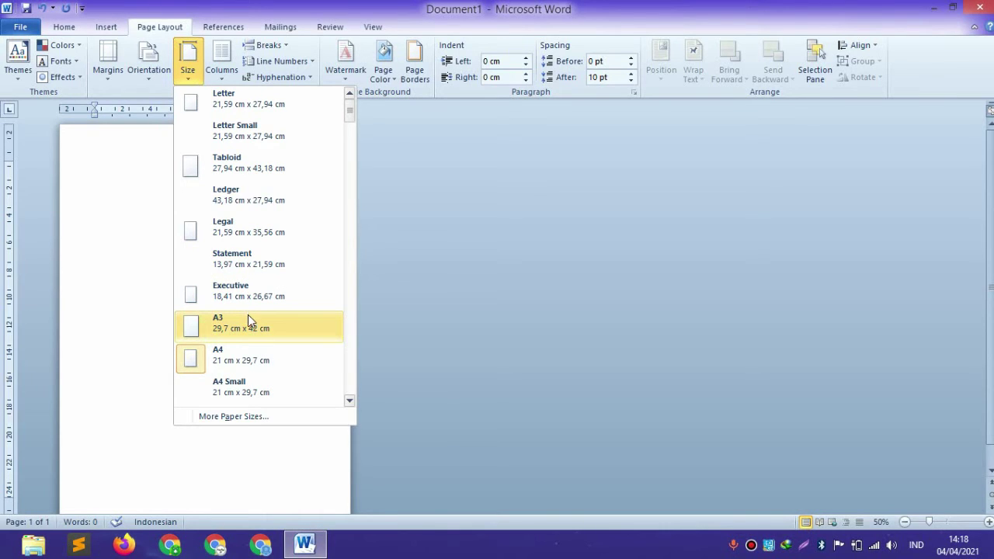
{"action": "mouse_move", "coordinate": [354, 119]}
{"action": "left_mouse_down"}
{"action": "mouse_move", "coordinate": [349, 147]}
{"action": "mouse_move", "coordinate": [349, 101]}
{"action": "left_mouse_up"}
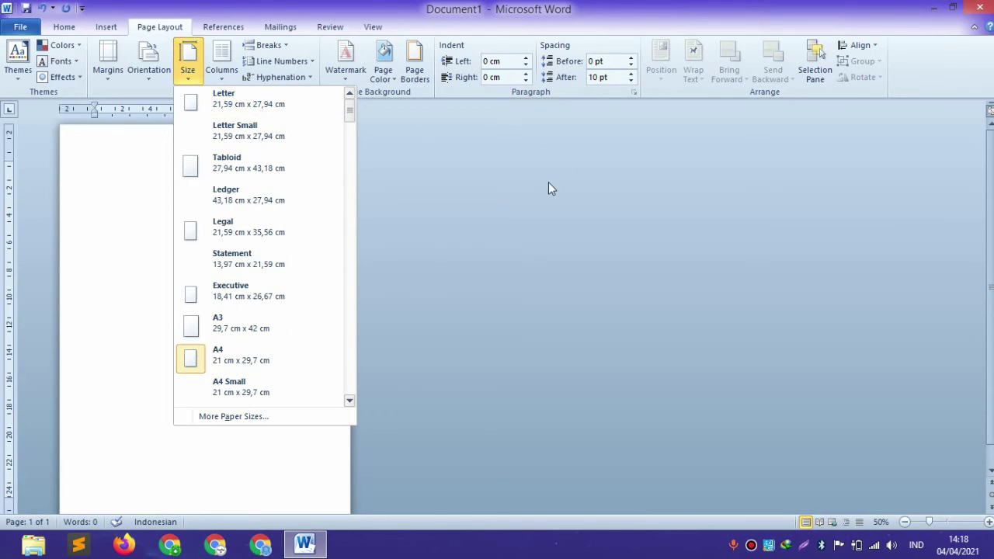
{"action": "left_click", "coordinate": [420, 167]}
{"action": "scroll", "coordinate": [189, 235], "scroll_direction": "up", "scroll_amount": 2}
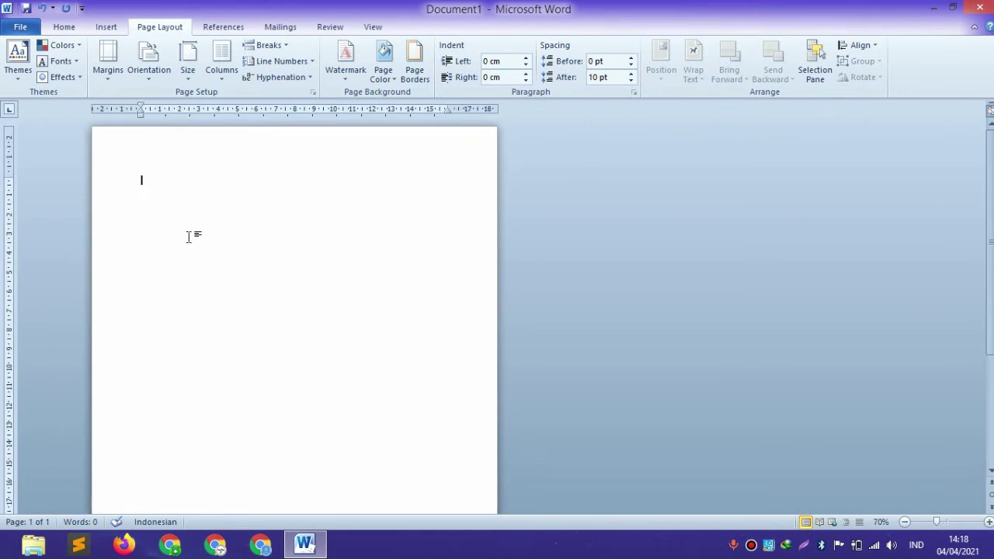
{"action": "scroll", "coordinate": [188, 237], "scroll_direction": "up", "scroll_amount": 2}
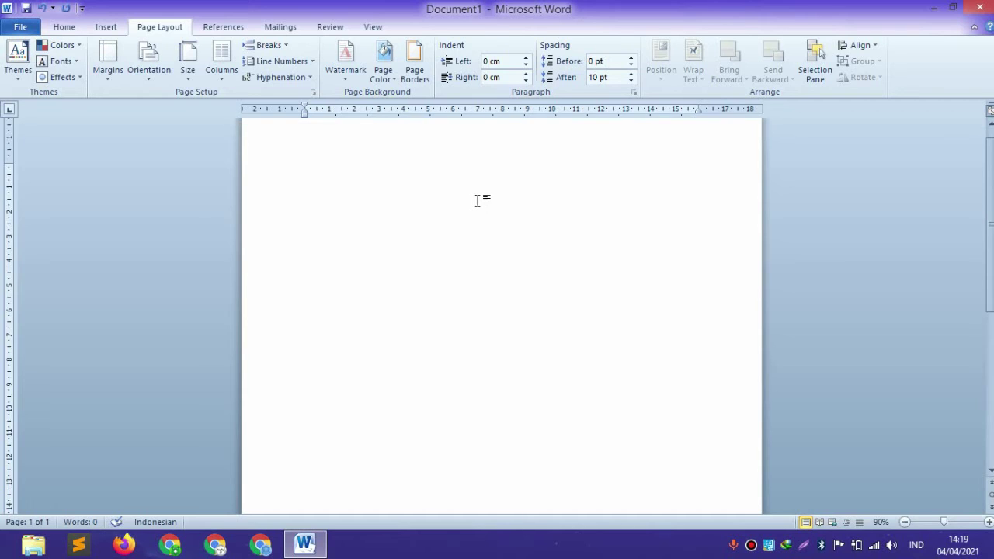
{"action": "scroll", "coordinate": [477, 198], "scroll_direction": "down", "scroll_amount": 5}
{"action": "scroll", "coordinate": [477, 198], "scroll_direction": "up", "scroll_amount": 5}
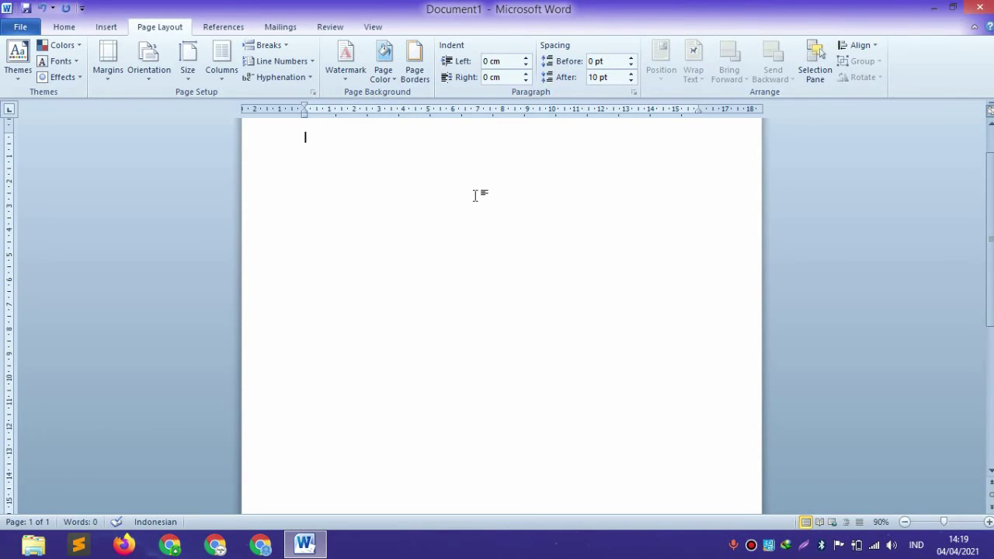
{"action": "scroll", "coordinate": [472, 195], "scroll_direction": "up", "scroll_amount": 2}
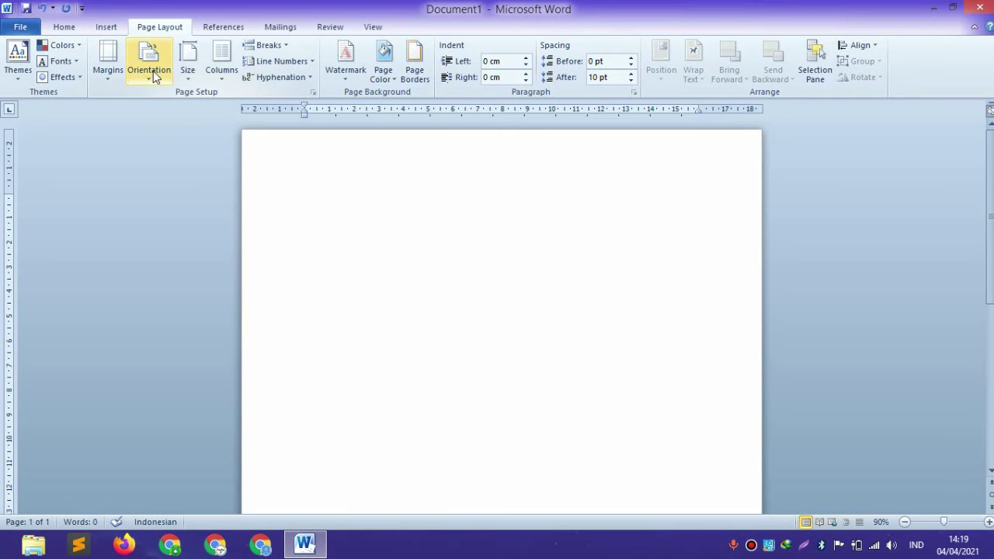
Look through the preset paper sizes and bring up the detailed paper settings in Page Setup.
{"action": "left_click", "coordinate": [192, 75]}
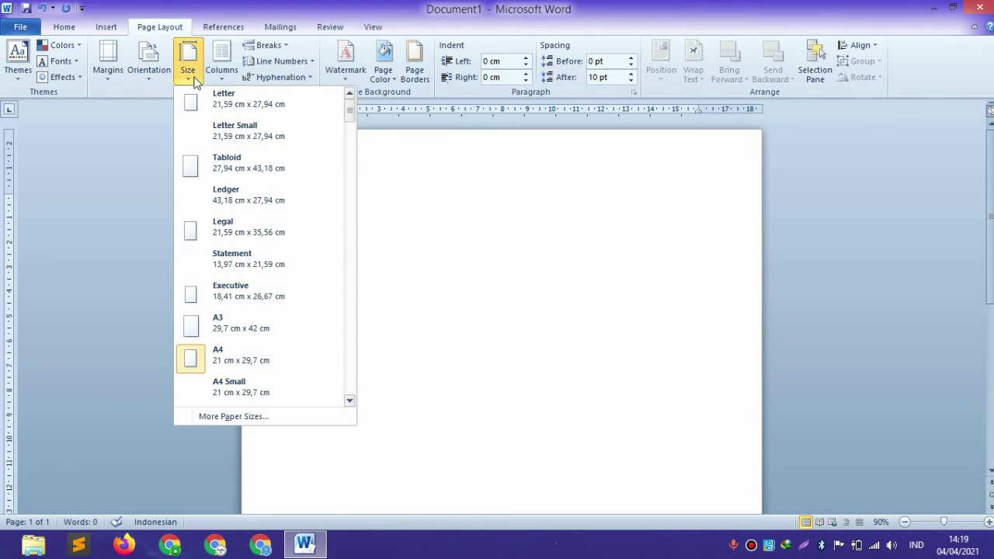
{"action": "scroll", "coordinate": [239, 319], "scroll_direction": "down", "scroll_amount": 2}
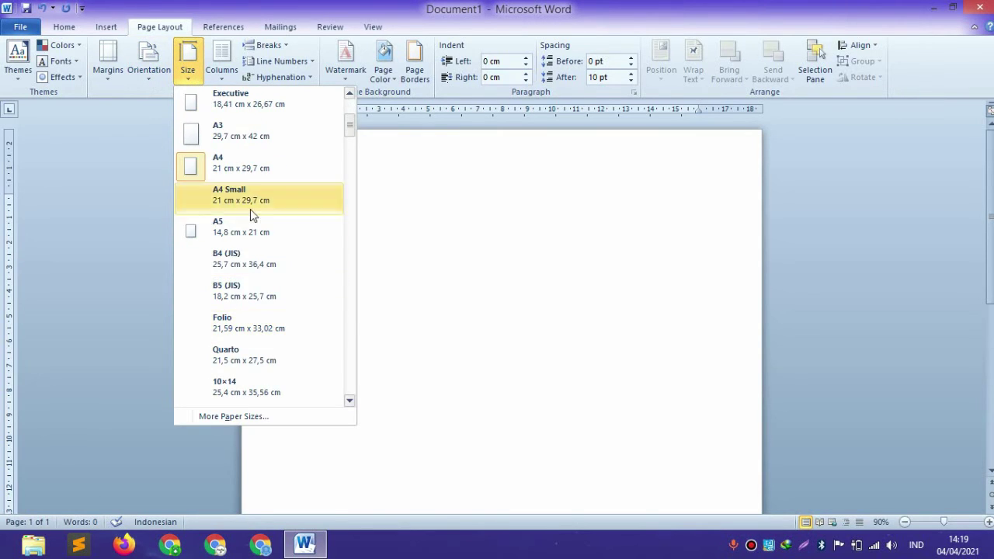
{"action": "left_click", "coordinate": [254, 419]}
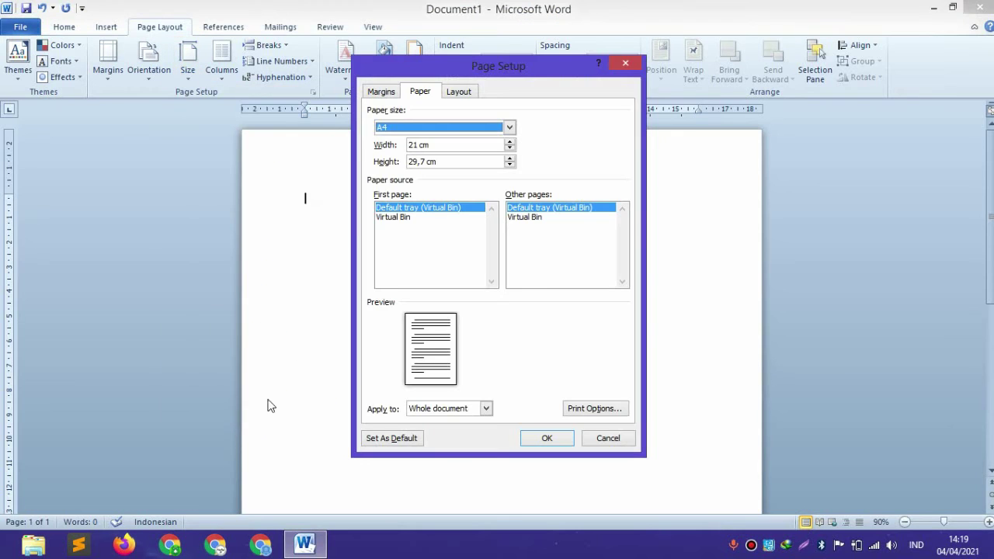
Browse the paper sizes in Page Setup, choose Folio, and close the dialog without applying the change.
{"action": "left_click", "coordinate": [427, 161]}
{"action": "left_click", "coordinate": [433, 130]}
{"action": "scroll", "coordinate": [425, 153], "scroll_direction": "up", "scroll_amount": 3}
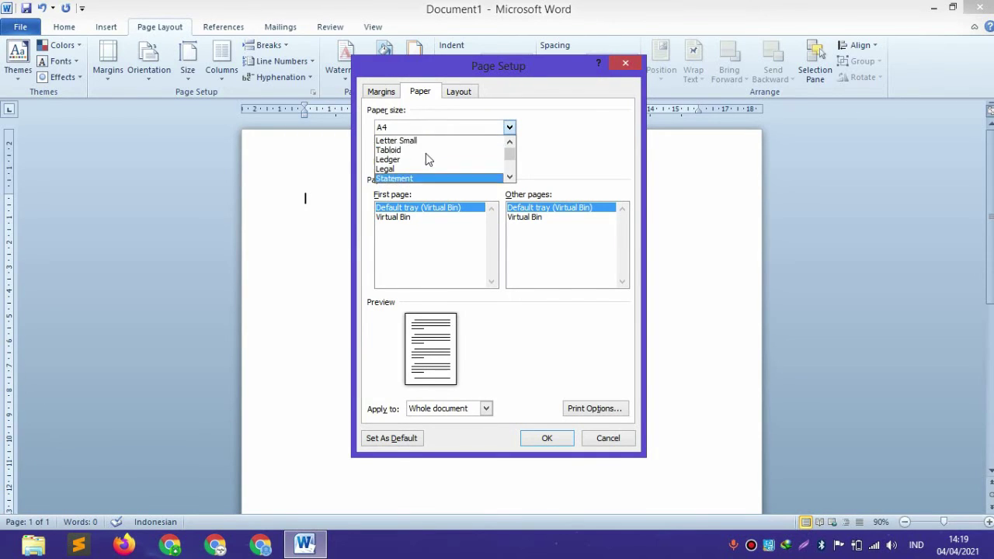
{"action": "scroll", "coordinate": [427, 159], "scroll_direction": "down", "scroll_amount": 3}
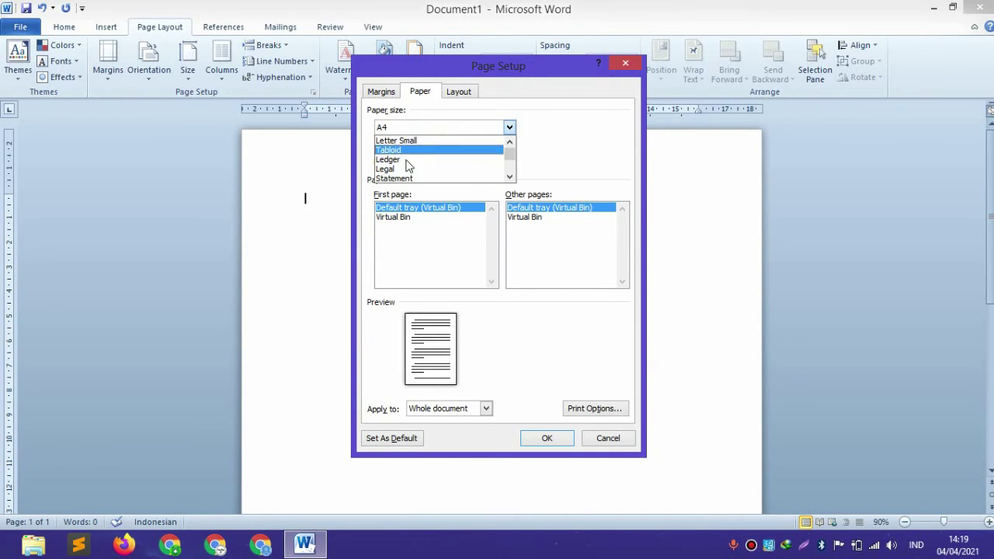
{"action": "scroll", "coordinate": [431, 158], "scroll_direction": "down", "scroll_amount": 5}
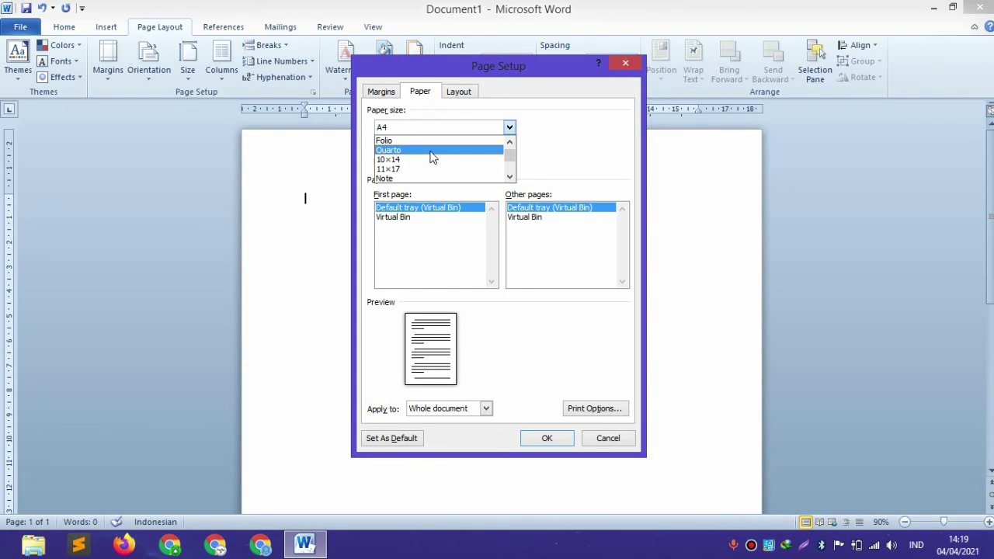
{"action": "scroll", "coordinate": [425, 158], "scroll_direction": "down", "scroll_amount": 2}
{"action": "scroll", "coordinate": [426, 158], "scroll_direction": "up", "scroll_amount": 3}
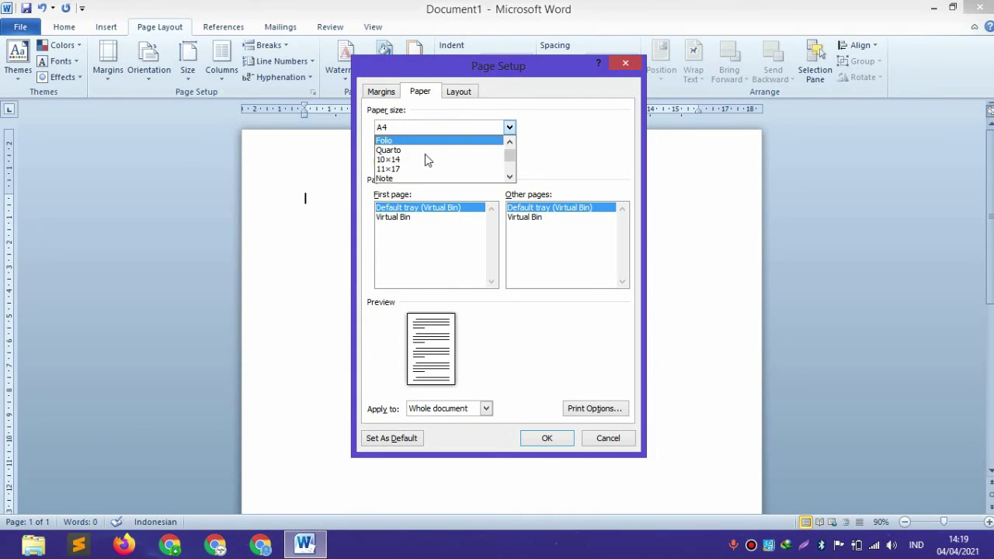
{"action": "left_click", "coordinate": [469, 140]}
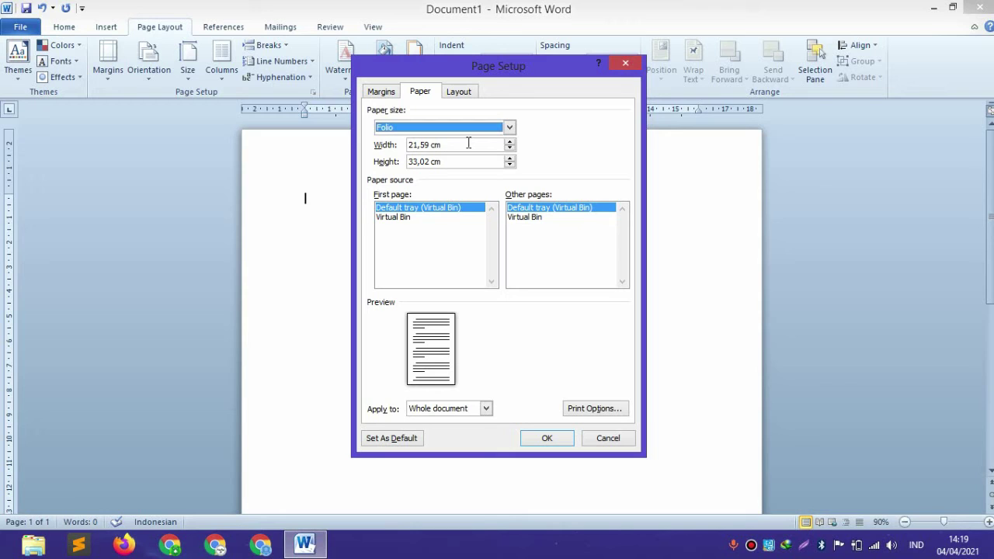
{"action": "left_click", "coordinate": [456, 145]}
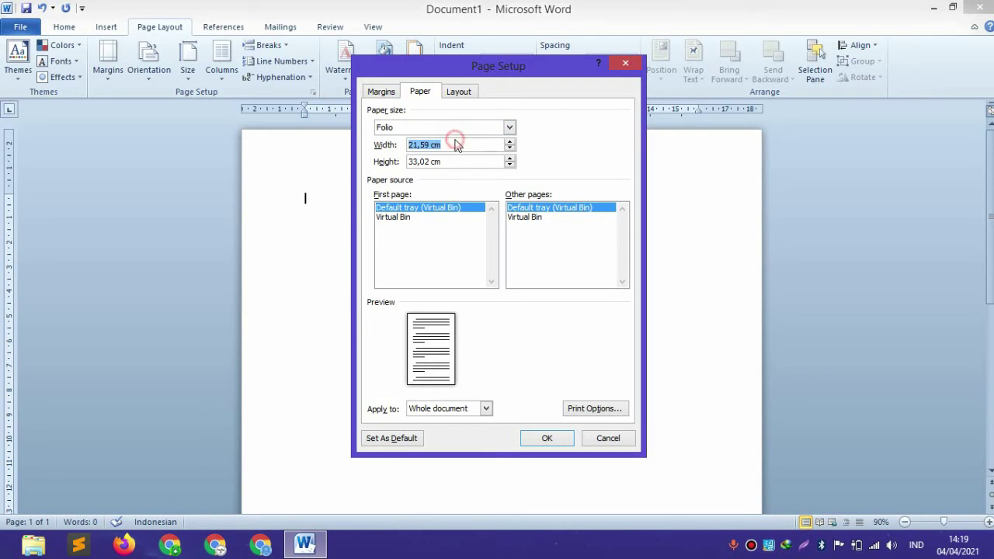
{"action": "left_click", "coordinate": [625, 63]}
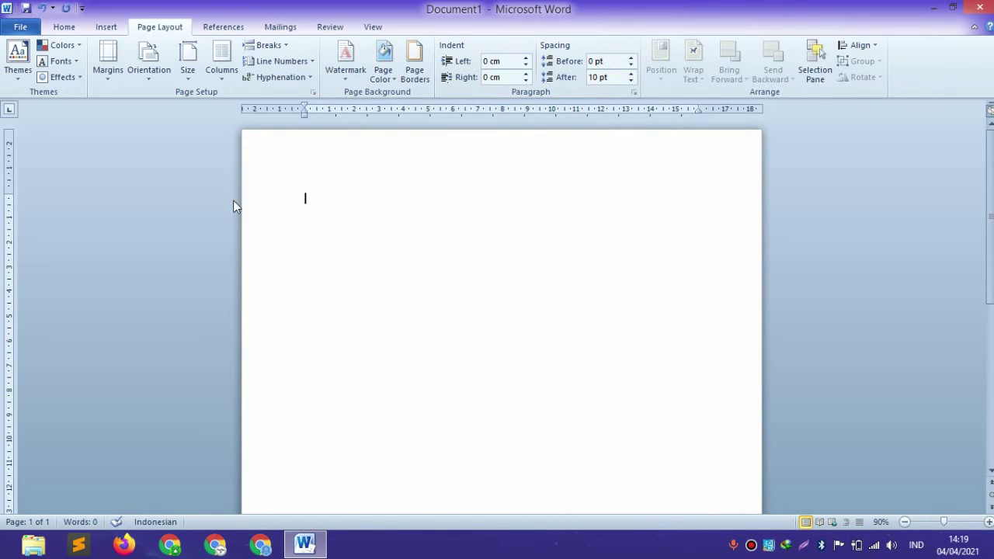
Try the Two and Three column layouts on the page and apply the Left column layout.
{"action": "left_click", "coordinate": [220, 74]}
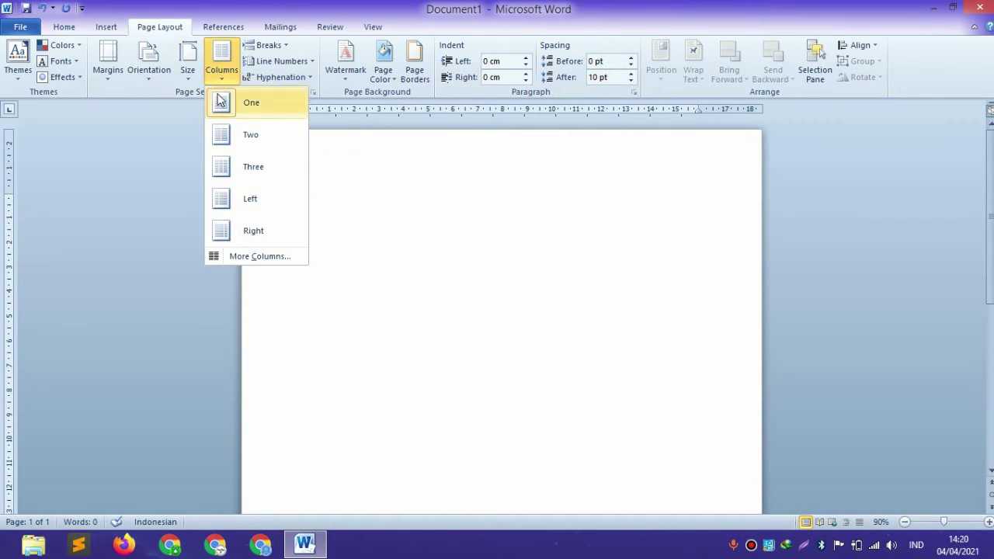
{"action": "left_click", "coordinate": [223, 138]}
{"action": "left_click", "coordinate": [221, 72]}
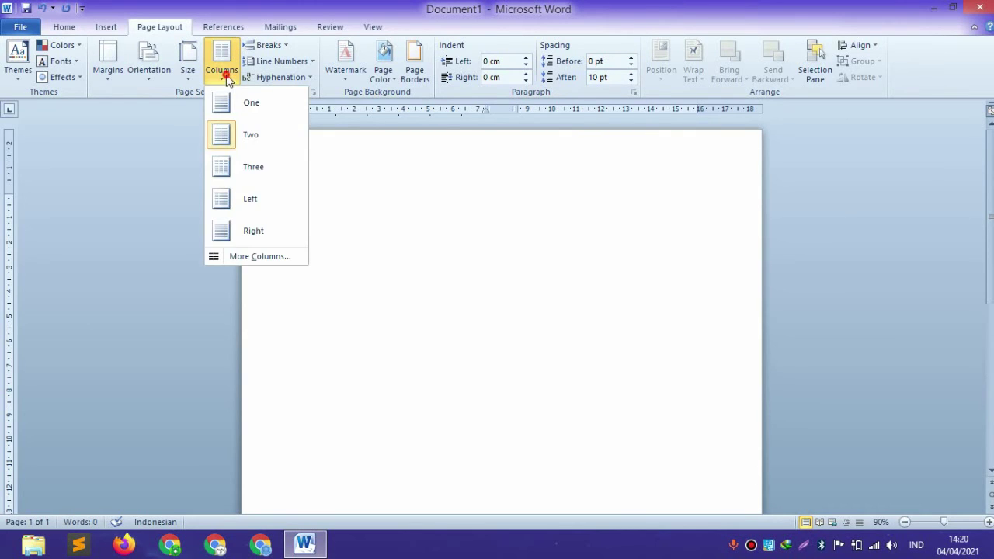
{"action": "left_click", "coordinate": [230, 175]}
{"action": "left_click", "coordinate": [218, 71]}
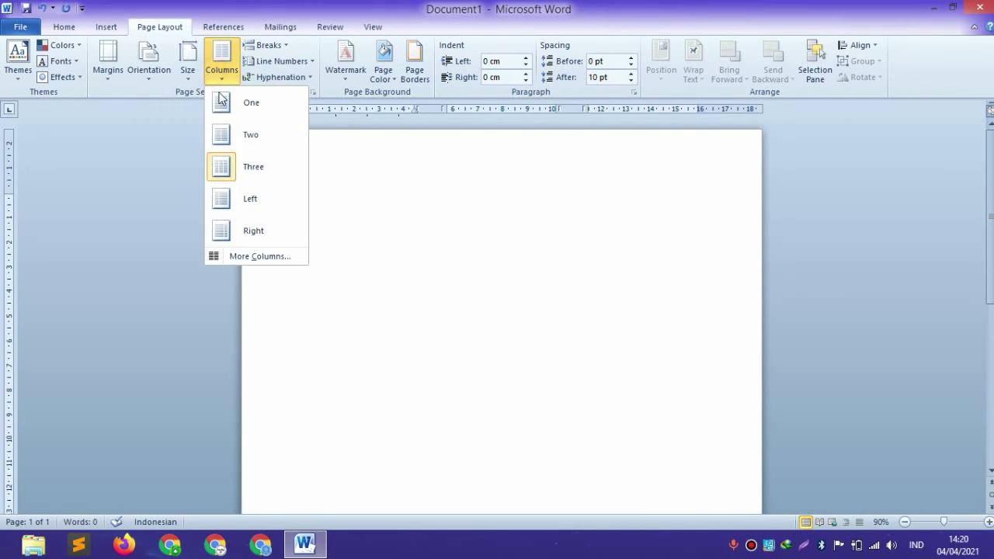
{"action": "left_click", "coordinate": [247, 200]}
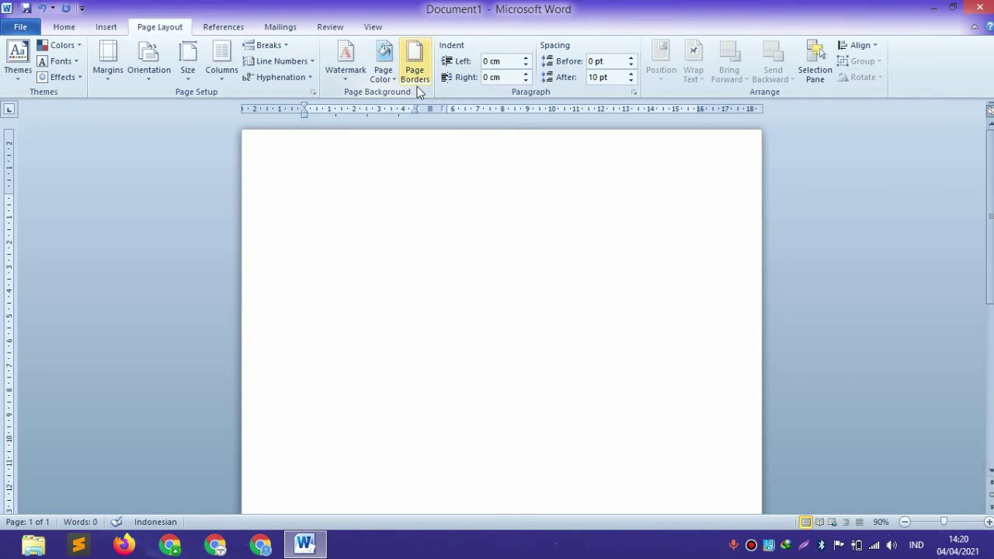
{"action": "left_click", "coordinate": [283, 45]}
{"action": "left_click", "coordinate": [283, 46]}
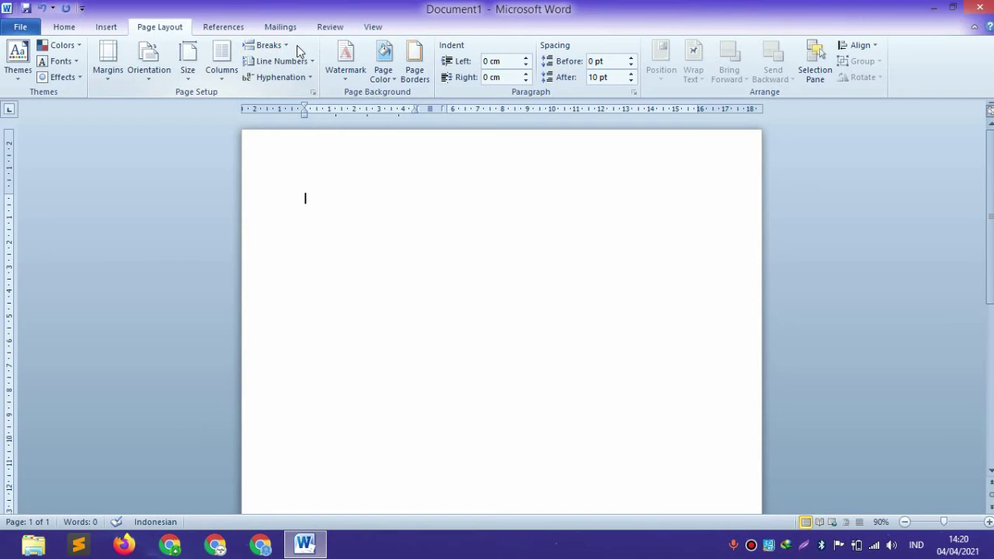
Look through the page break and line numbering options and close them without choosing any.
{"action": "left_click", "coordinate": [71, 27]}
{"action": "left_click", "coordinate": [101, 28]}
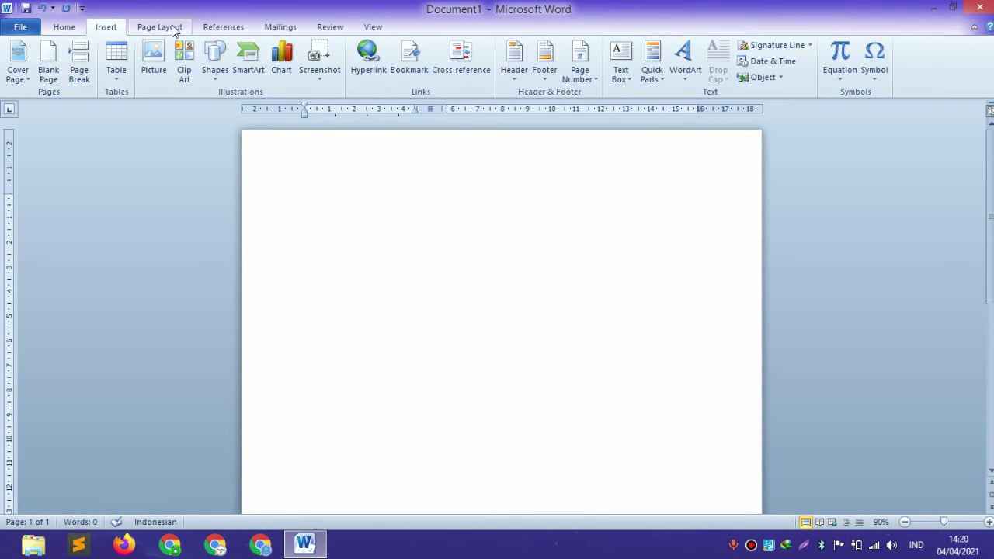
{"action": "left_click", "coordinate": [174, 30]}
{"action": "left_click", "coordinate": [277, 45]}
{"action": "left_click", "coordinate": [277, 45]}
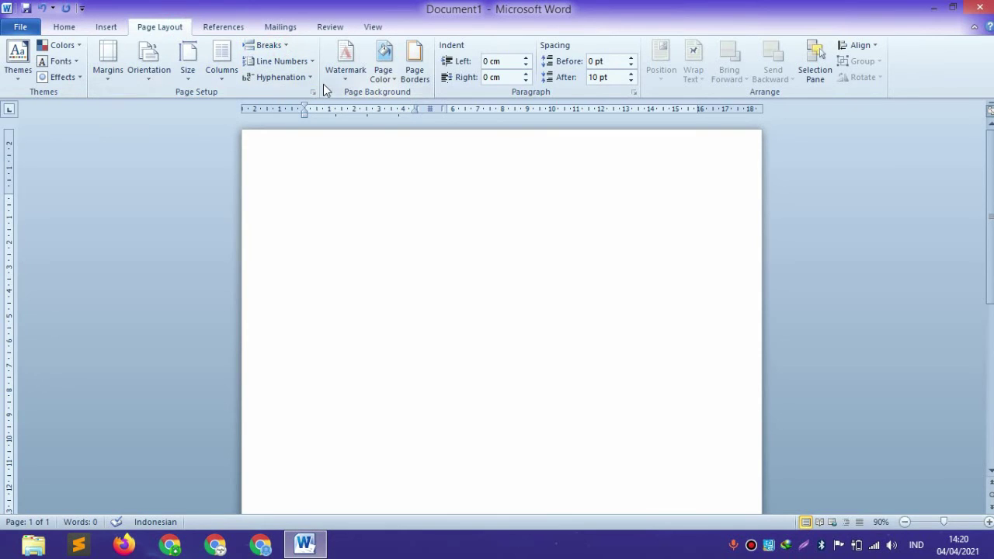
{"action": "left_click", "coordinate": [311, 62]}
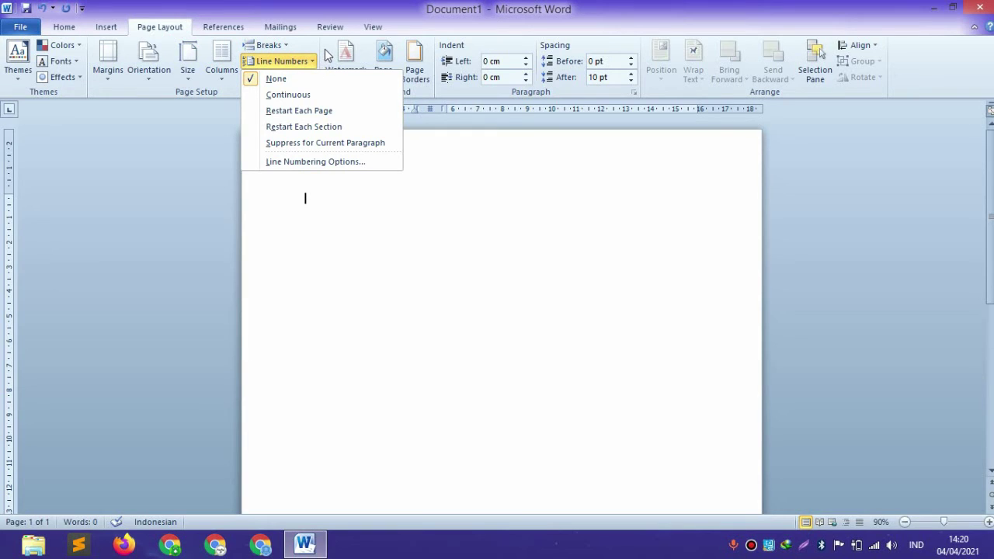
{"action": "left_click", "coordinate": [322, 39]}
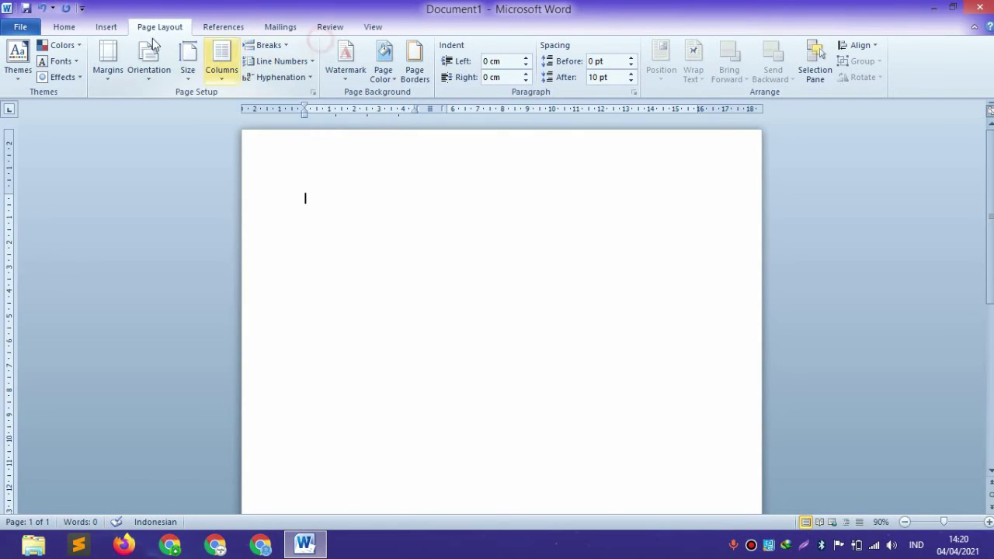
Revisit the header, footer and page number tools, and view the page colour palette without choosing a colour.
{"action": "left_click", "coordinate": [104, 26]}
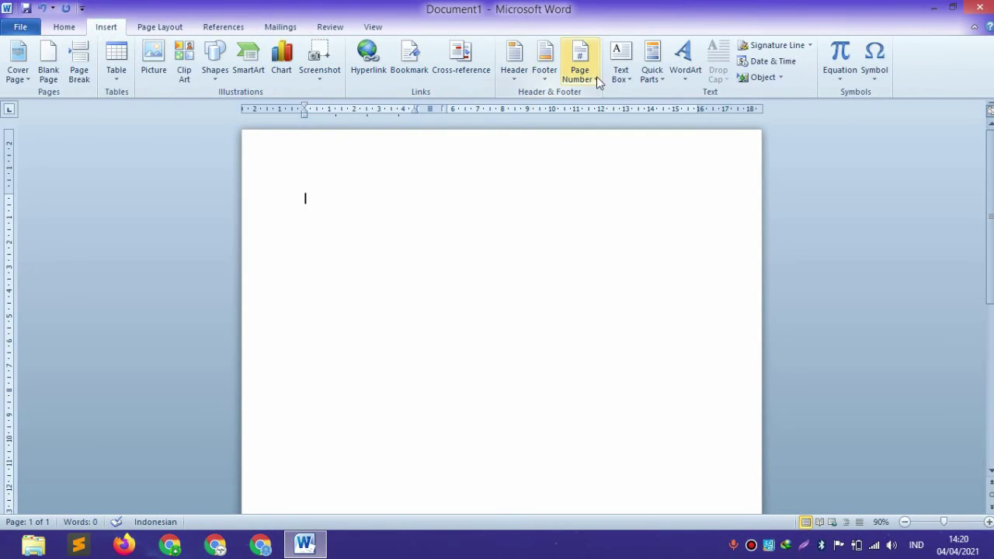
{"action": "left_click", "coordinate": [162, 27]}
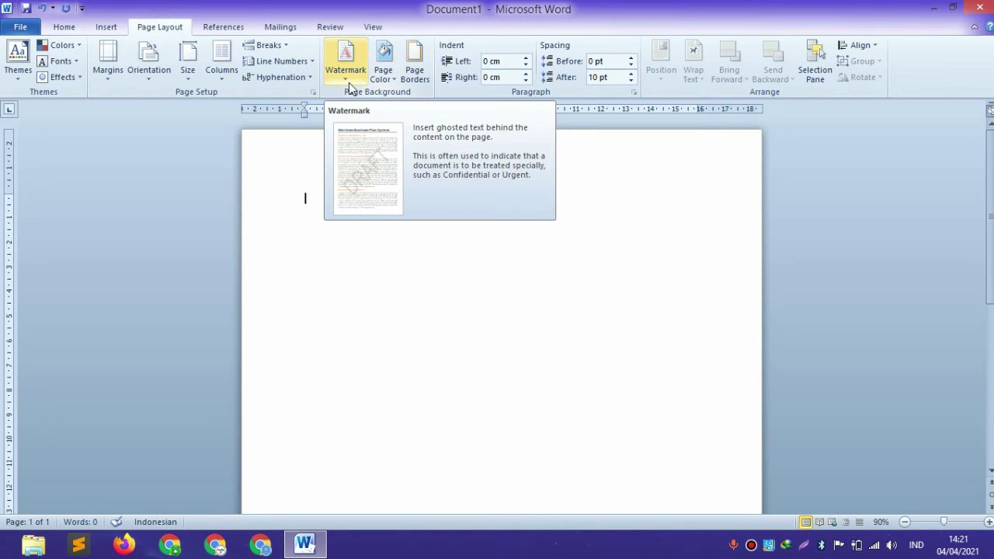
{"action": "left_click", "coordinate": [397, 71]}
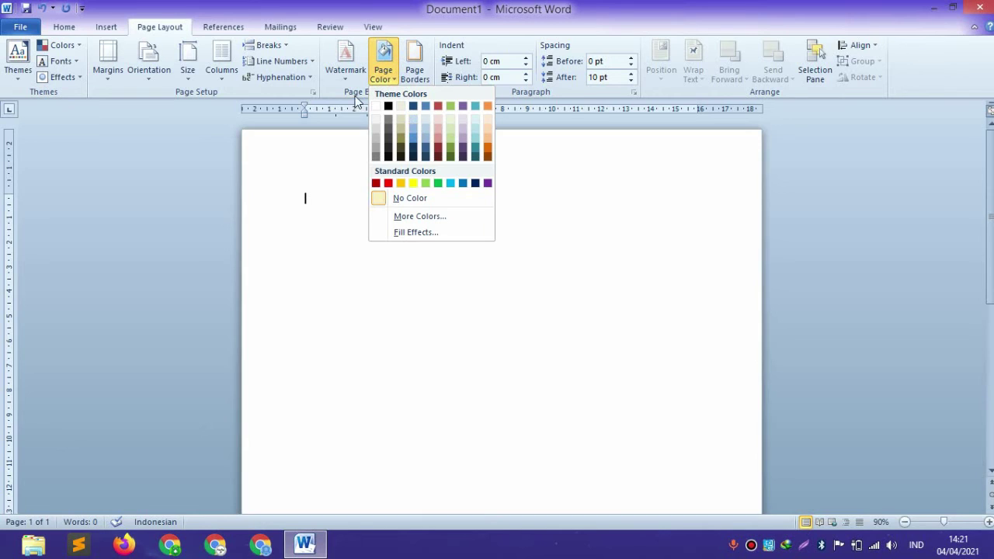
{"action": "left_click", "coordinate": [389, 71]}
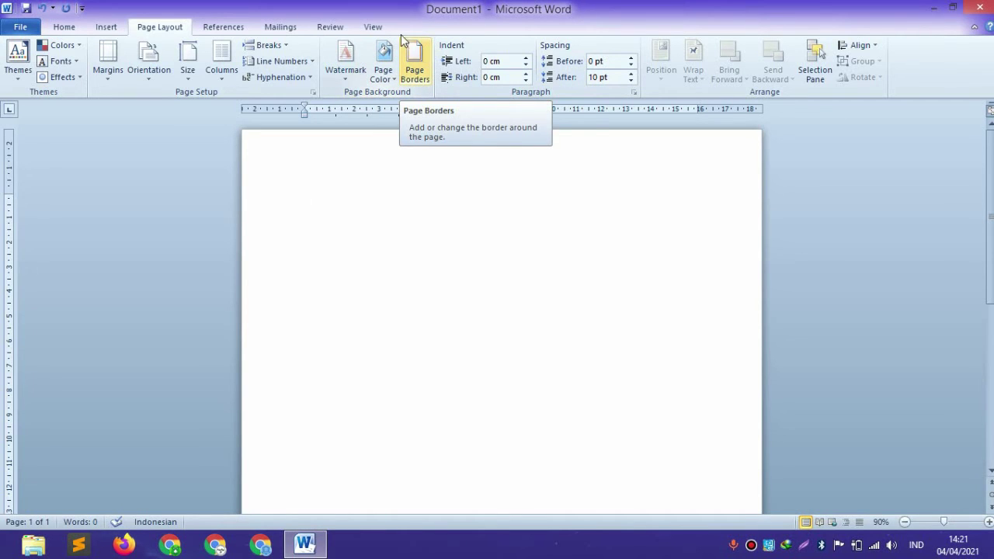
Examine the paragraph border options, including Borders and Shading, without applying any, and return to the page layout tools.
{"action": "left_click", "coordinate": [104, 26]}
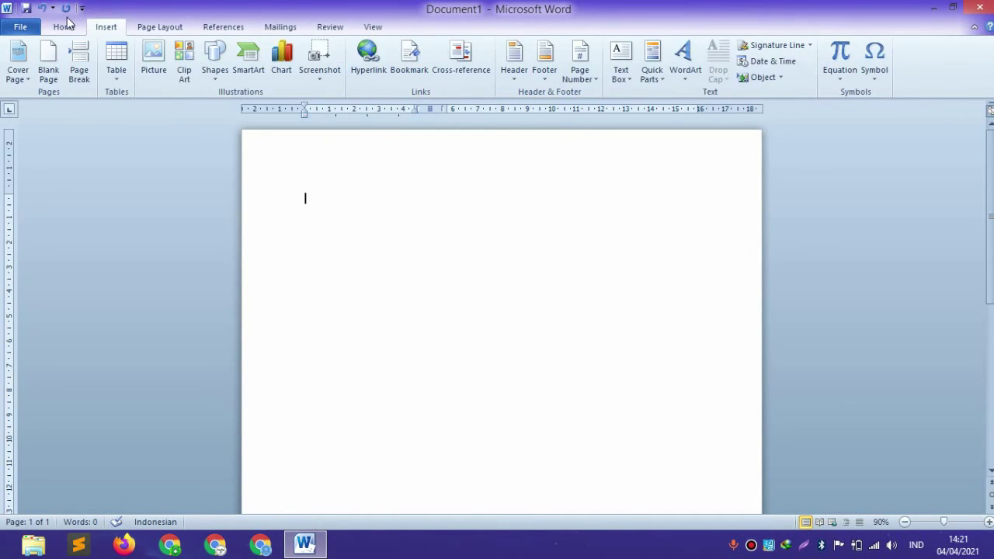
{"action": "left_click", "coordinate": [65, 27]}
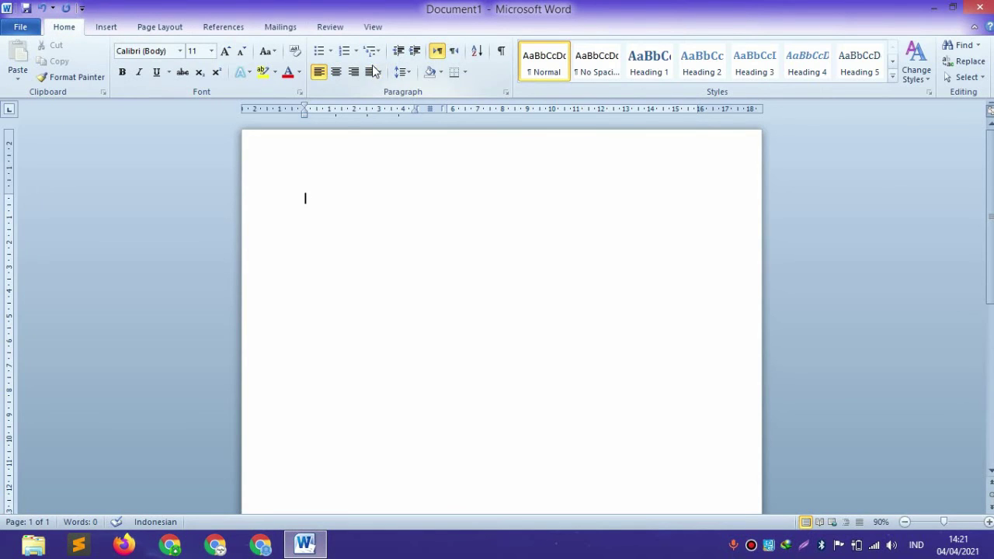
{"action": "left_click", "coordinate": [466, 72]}
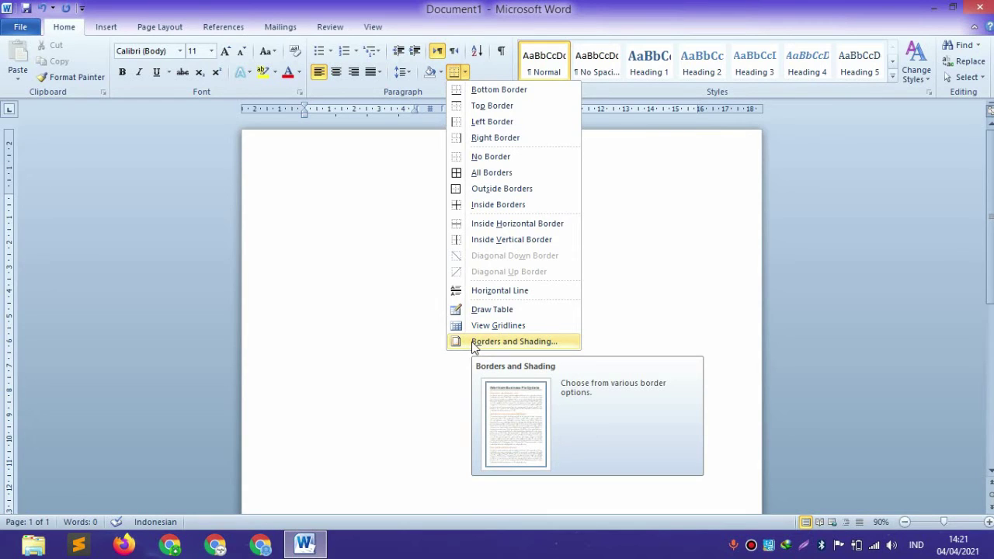
{"action": "left_click", "coordinate": [229, 26]}
{"action": "left_click", "coordinate": [174, 27]}
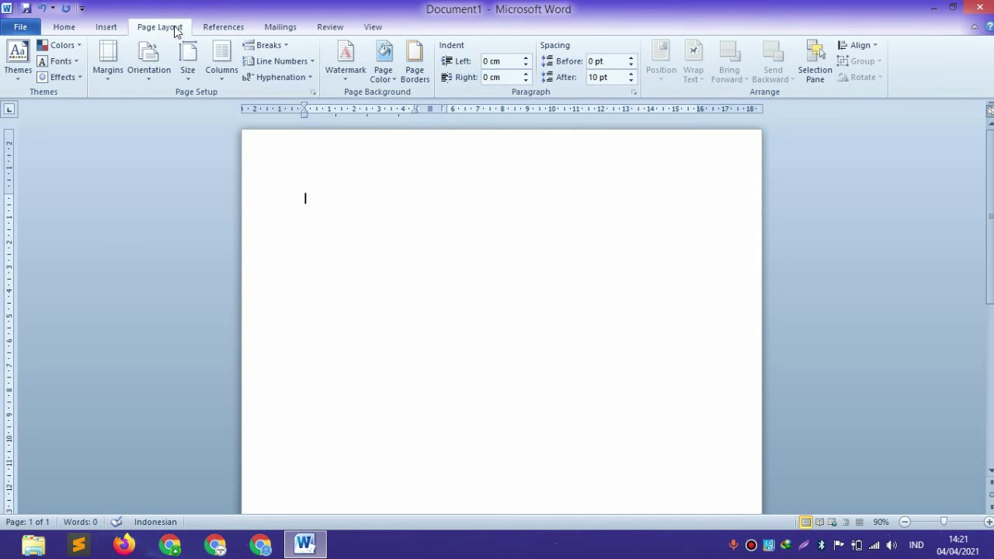
Examine the Borders, Page Border and Shading settings for the page and close the dialog without applying any.
{"action": "left_click", "coordinate": [419, 64]}
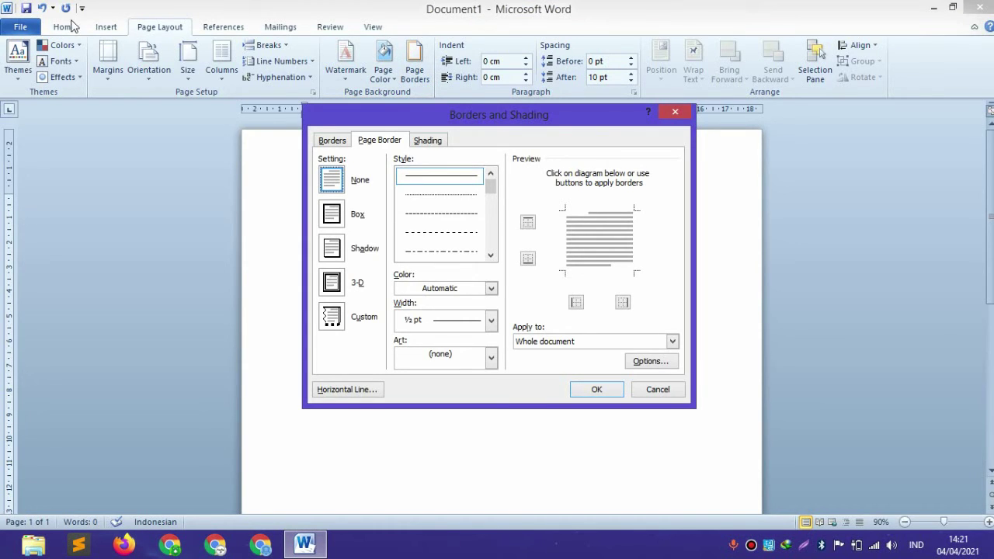
{"action": "left_click", "coordinate": [330, 143]}
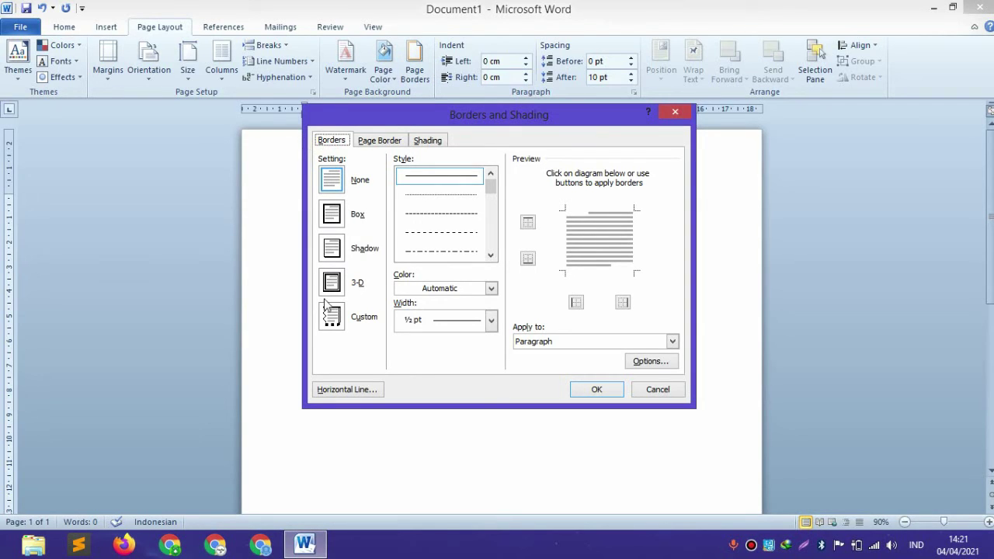
{"action": "left_click", "coordinate": [386, 145]}
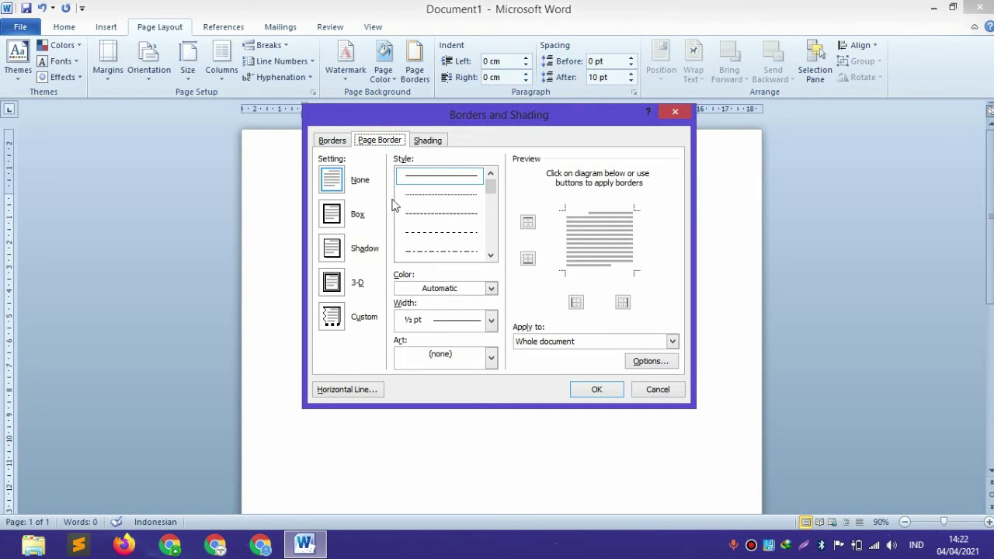
{"action": "left_click", "coordinate": [434, 146]}
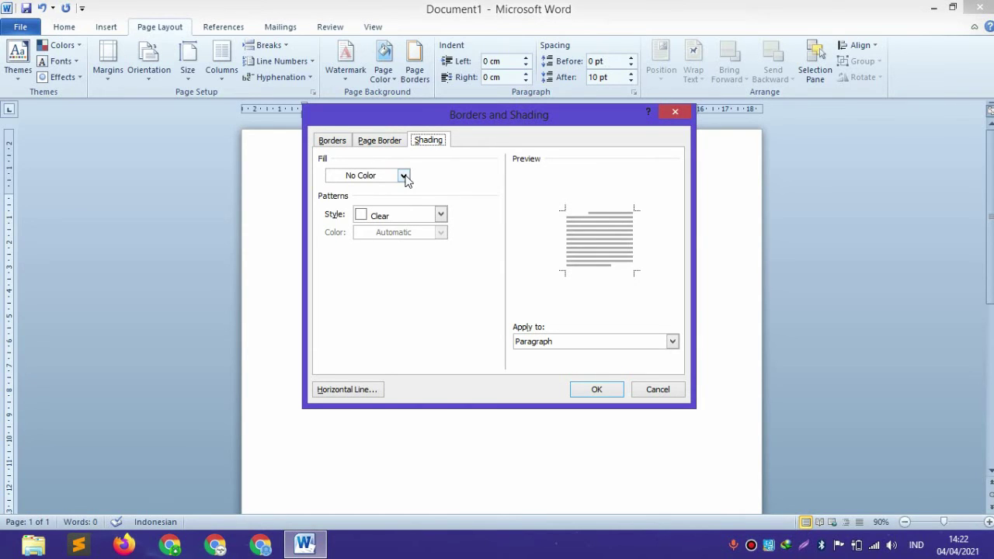
{"action": "left_click", "coordinate": [677, 116]}
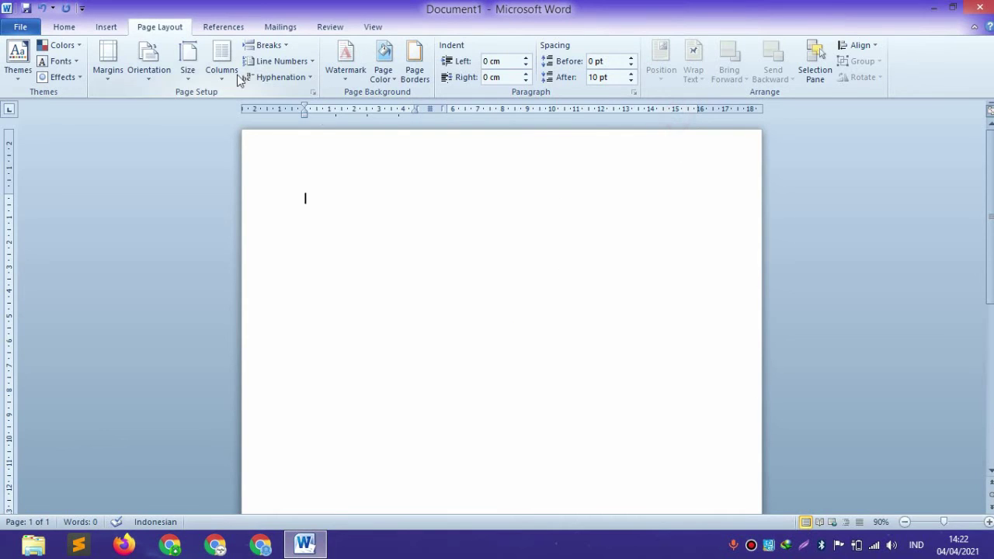
Compare the paragraph formatting tools with the page border and shading settings, and close the dialog without changes.
{"action": "left_click", "coordinate": [65, 27]}
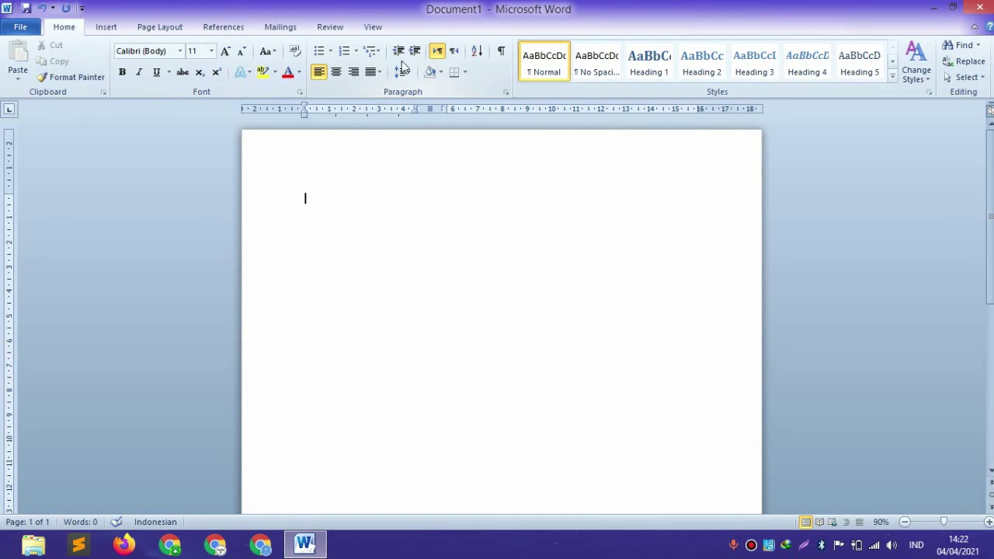
{"action": "left_click", "coordinate": [171, 29]}
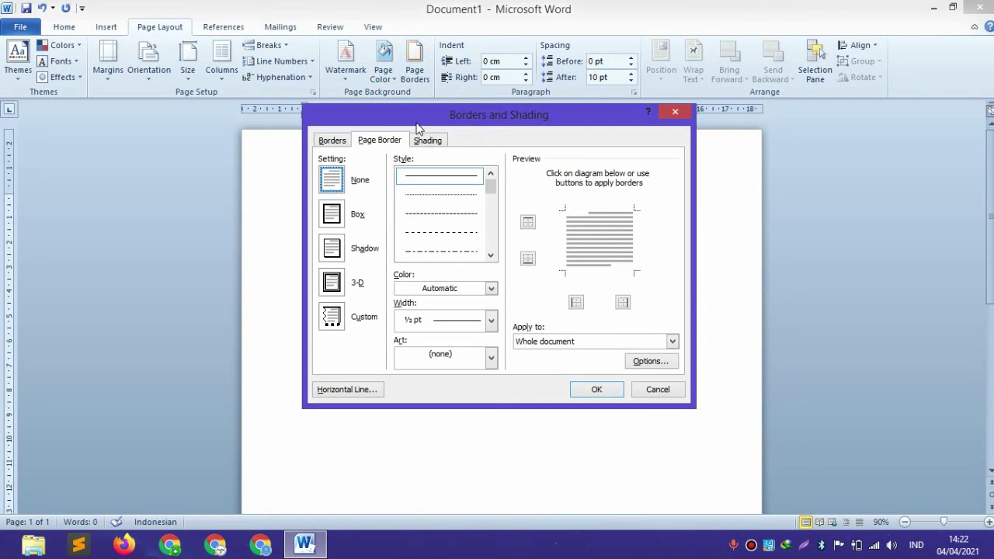
{"action": "left_click", "coordinate": [425, 140]}
{"action": "left_click", "coordinate": [672, 113]}
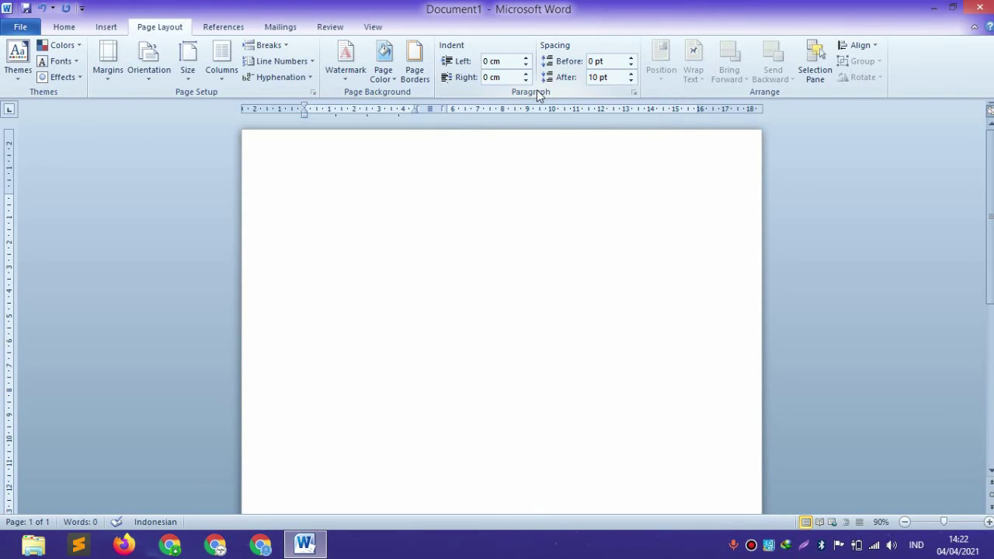
Check the detailed Paragraph settings and the preset line spacing values, closing both without making a change.
{"action": "left_click", "coordinate": [633, 93]}
{"action": "left_click", "coordinate": [627, 68]}
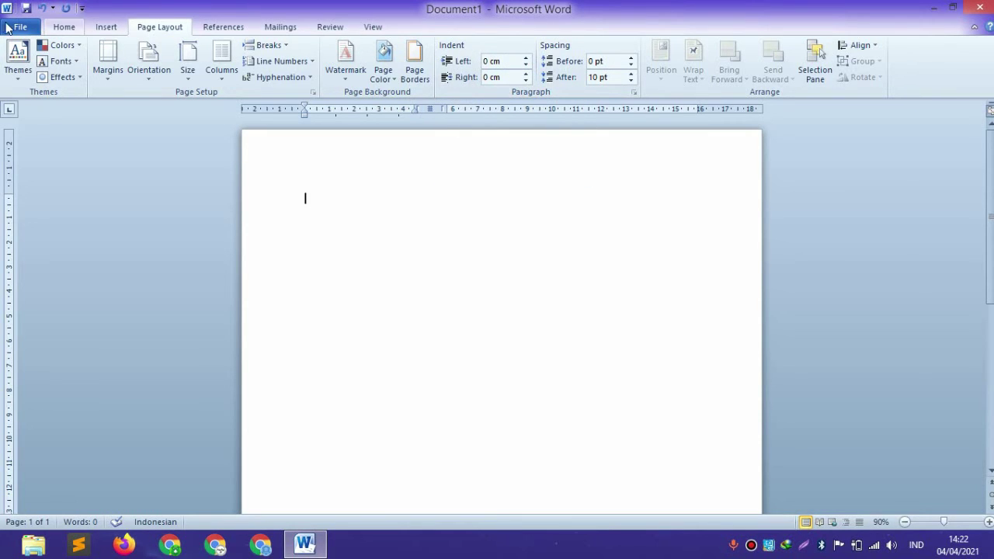
{"action": "left_click", "coordinate": [66, 27]}
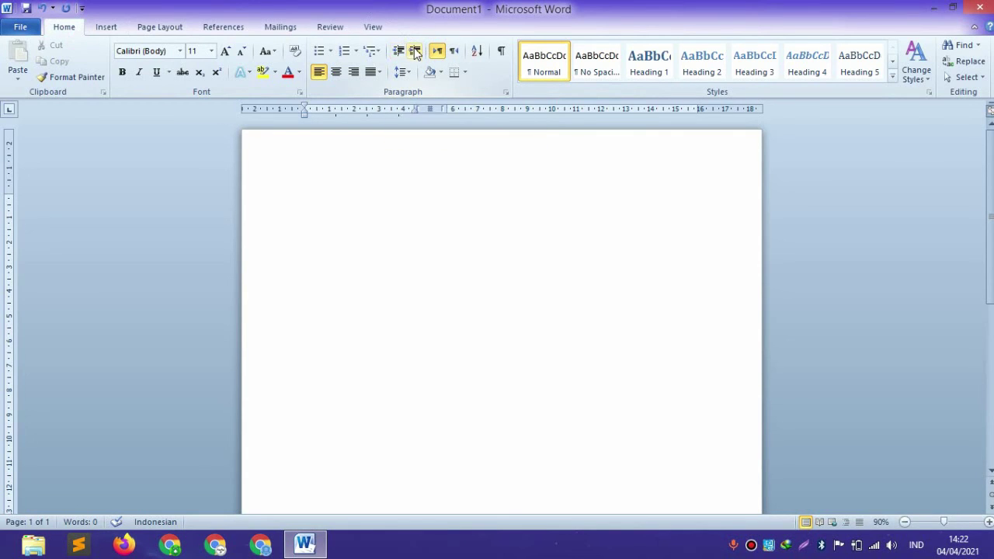
{"action": "left_click", "coordinate": [200, 26]}
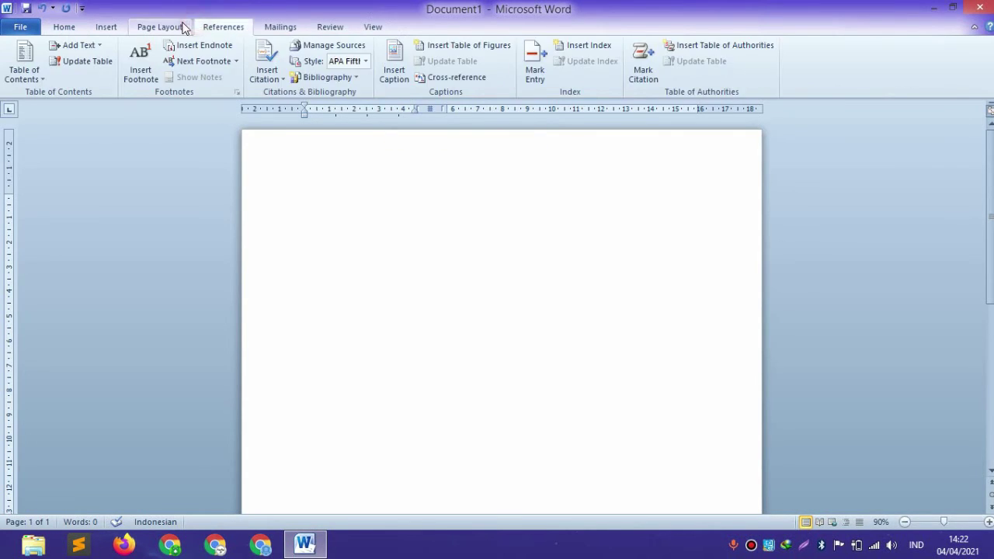
{"action": "left_click", "coordinate": [185, 26]}
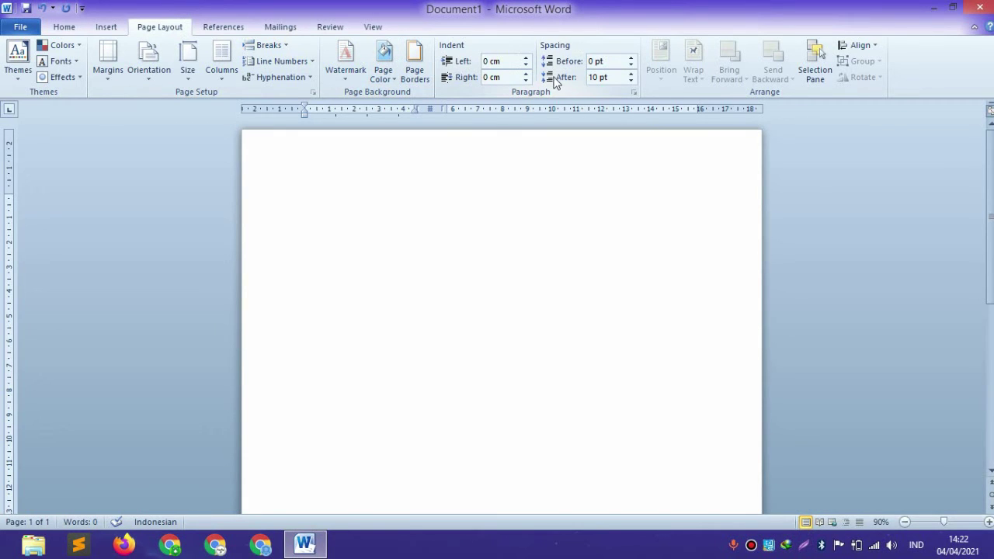
{"action": "left_click", "coordinate": [66, 28]}
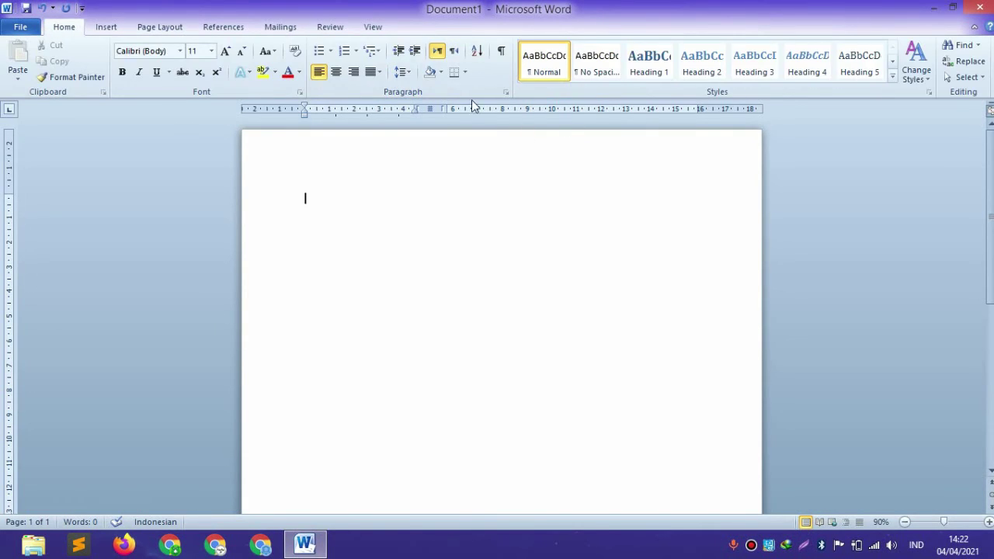
{"action": "left_click", "coordinate": [409, 72]}
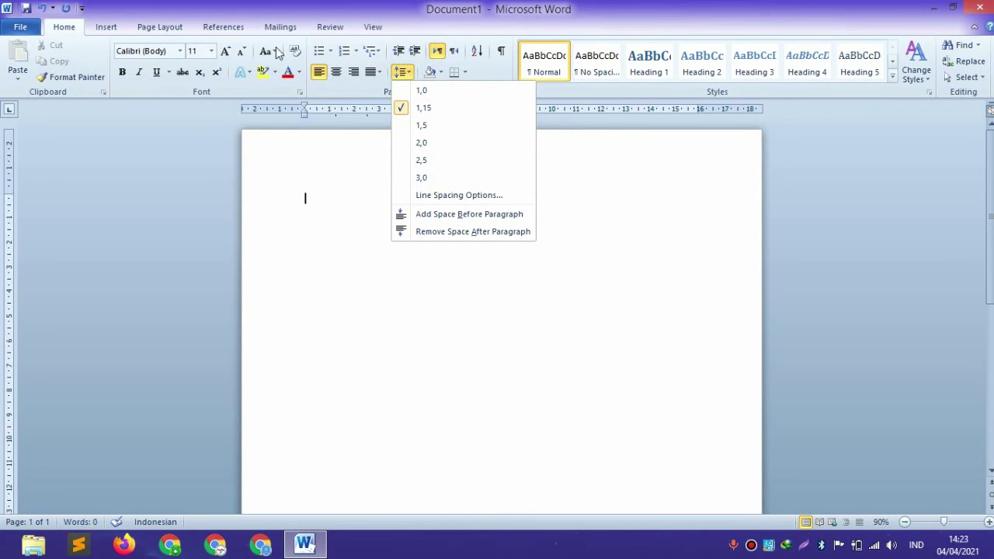
{"action": "left_click", "coordinate": [160, 27]}
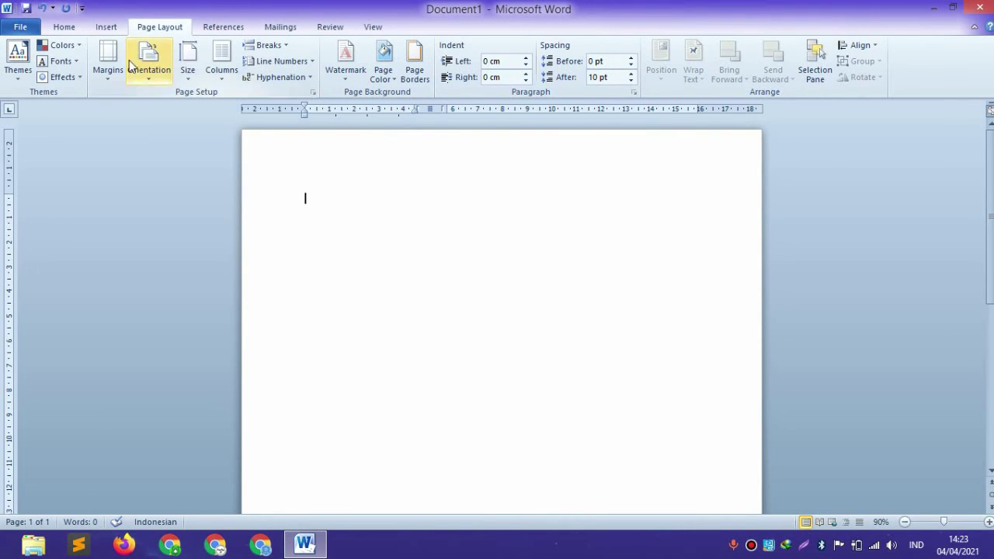
Draw a rectangle about 4.75 cm high and 6.26 cm wide in the upper part of the page.
{"action": "left_click", "coordinate": [108, 27]}
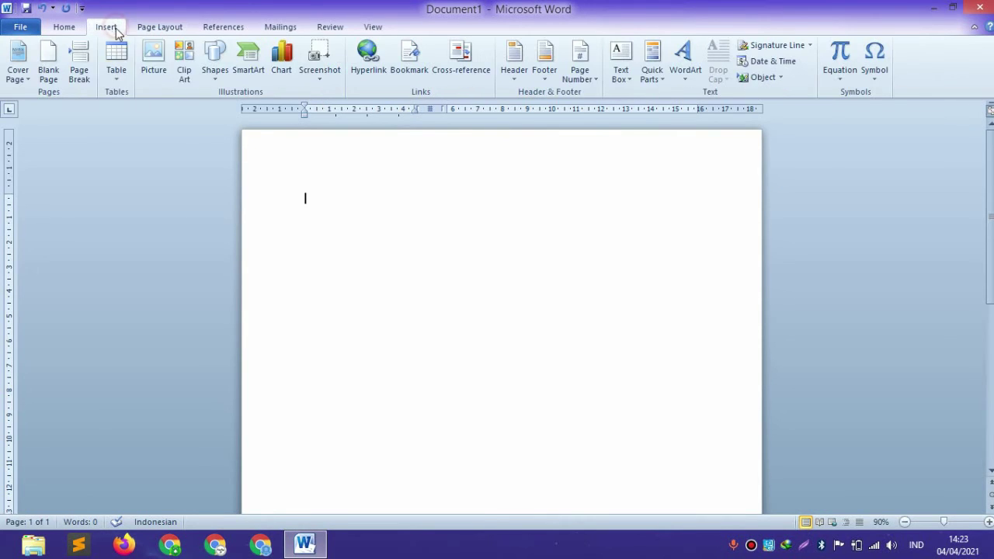
{"action": "left_click", "coordinate": [221, 70]}
{"action": "left_click", "coordinate": [260, 111]}
{"action": "left_click_drag", "start_coordinate": [352, 190], "coordinate": [508, 308]}
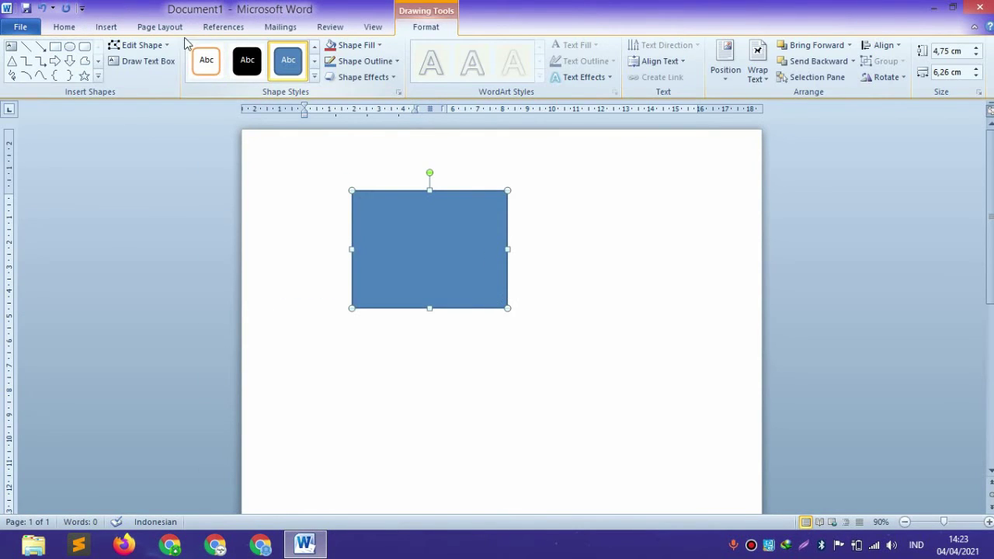
Try the in-line, top-centre and middle-centre positions for the rectangle, and place it at the page's bottom centre with text wrapping.
{"action": "left_click", "coordinate": [154, 28]}
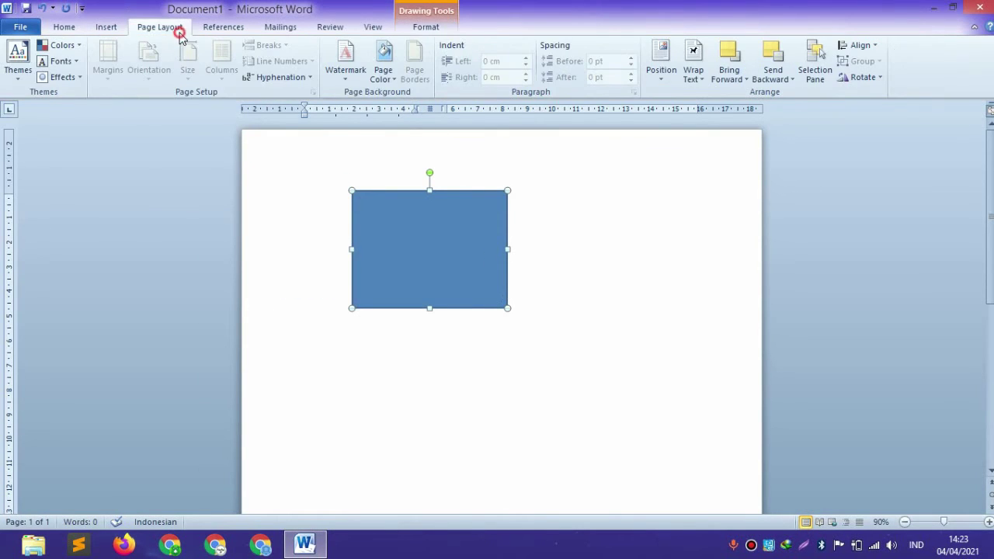
{"action": "left_click", "coordinate": [667, 81]}
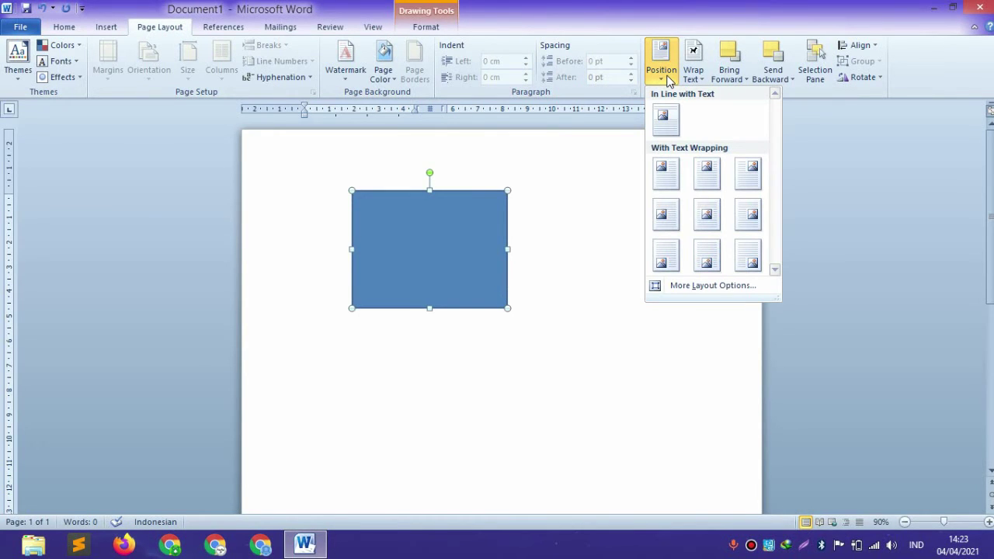
{"action": "left_click", "coordinate": [669, 120]}
{"action": "left_click", "coordinate": [660, 55]}
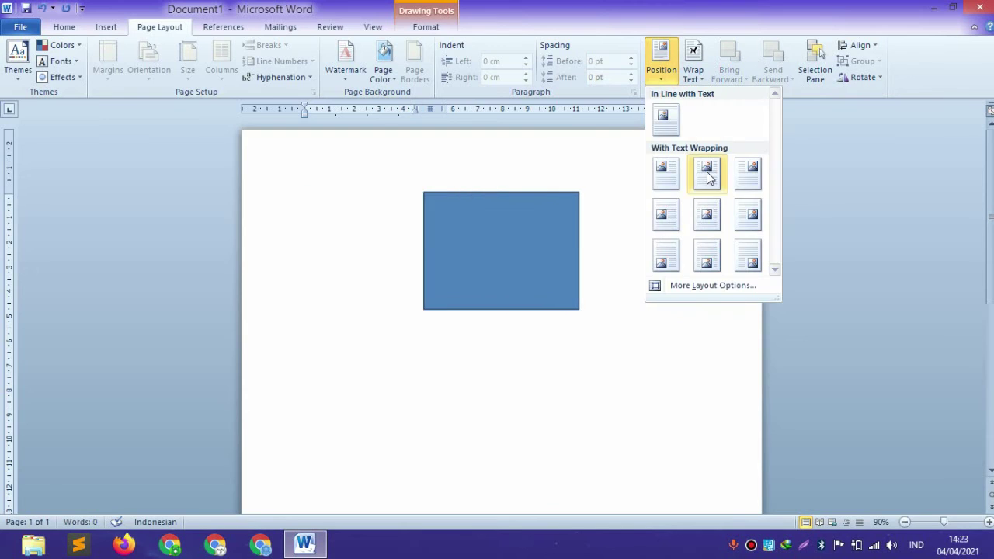
{"action": "left_click", "coordinate": [707, 177]}
{"action": "left_click", "coordinate": [661, 54]}
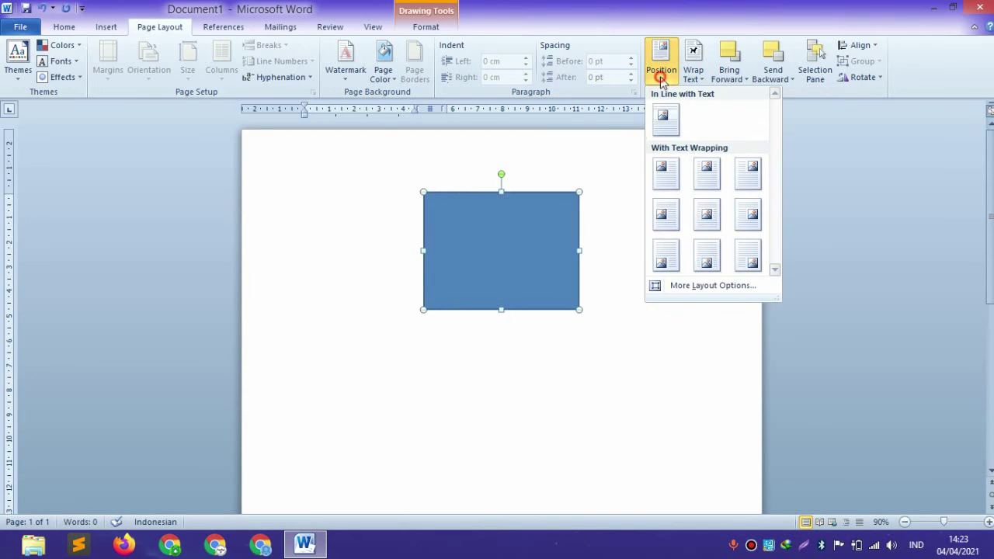
{"action": "left_click", "coordinate": [716, 215]}
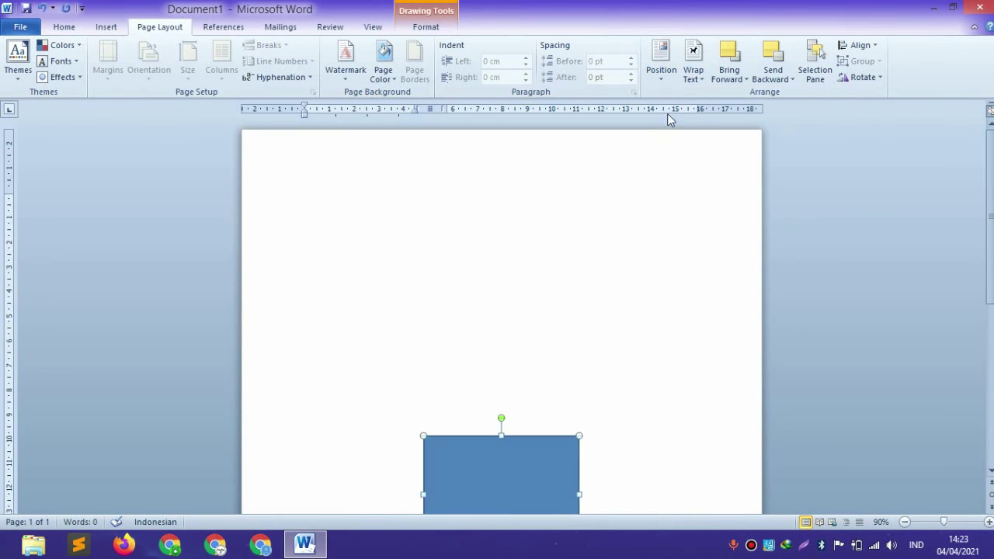
{"action": "left_click", "coordinate": [660, 56]}
{"action": "left_click", "coordinate": [709, 259]}
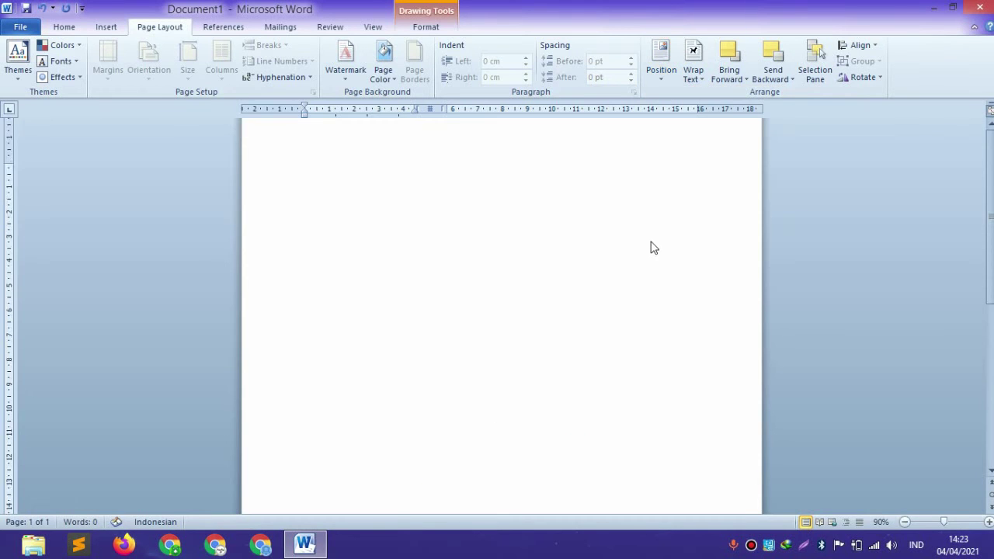
Position the rectangle in line with text and check the available text wrapping options without choosing one.
{"action": "left_click", "coordinate": [662, 70]}
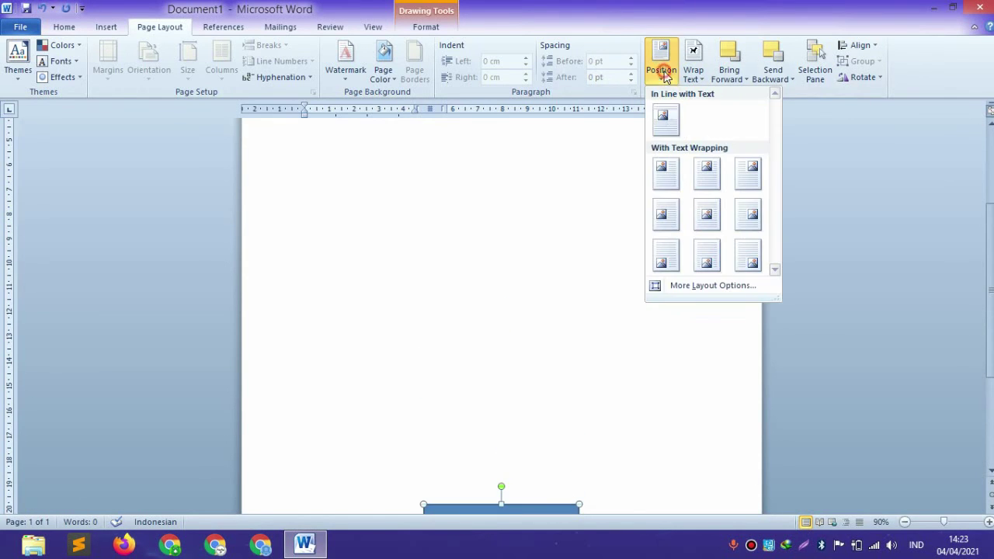
{"action": "left_click", "coordinate": [662, 120]}
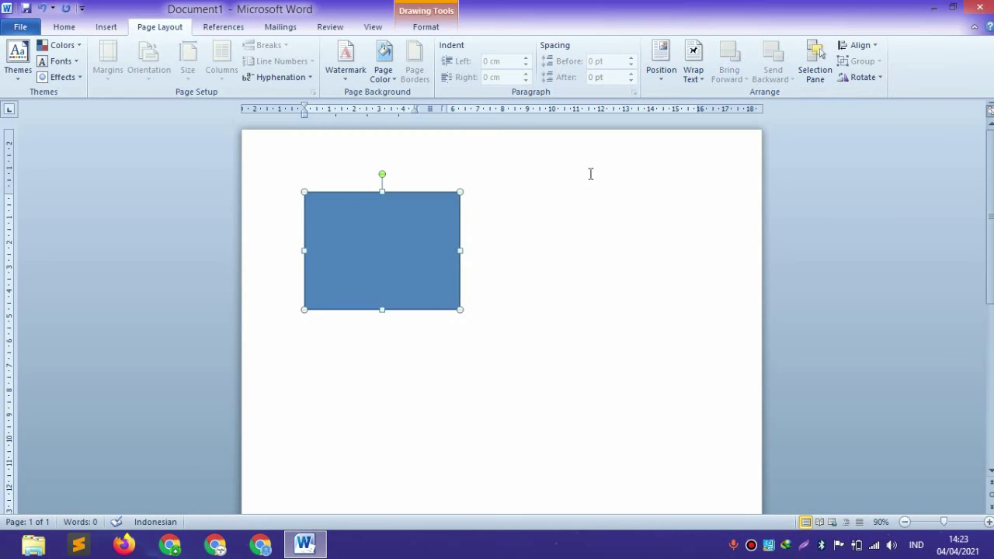
{"action": "left_click", "coordinate": [691, 79]}
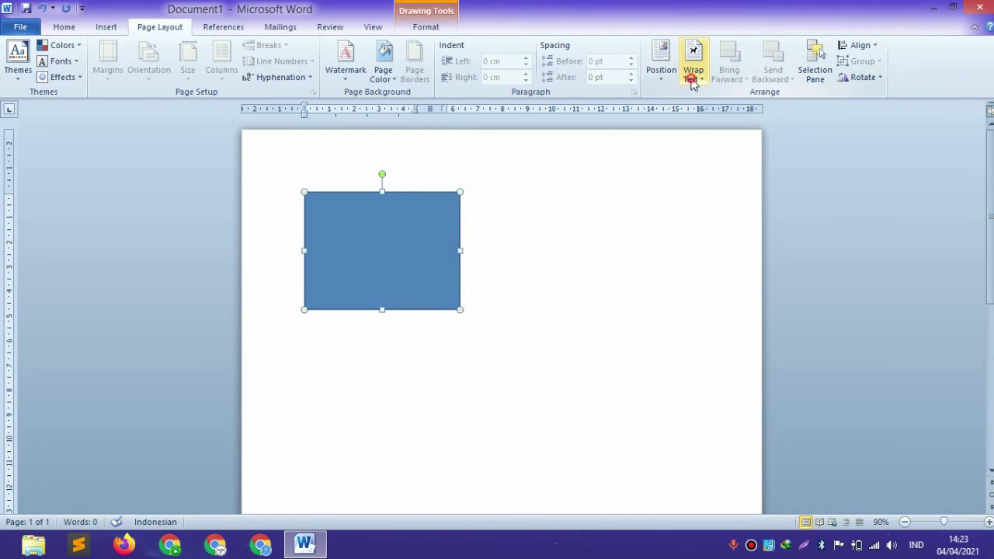
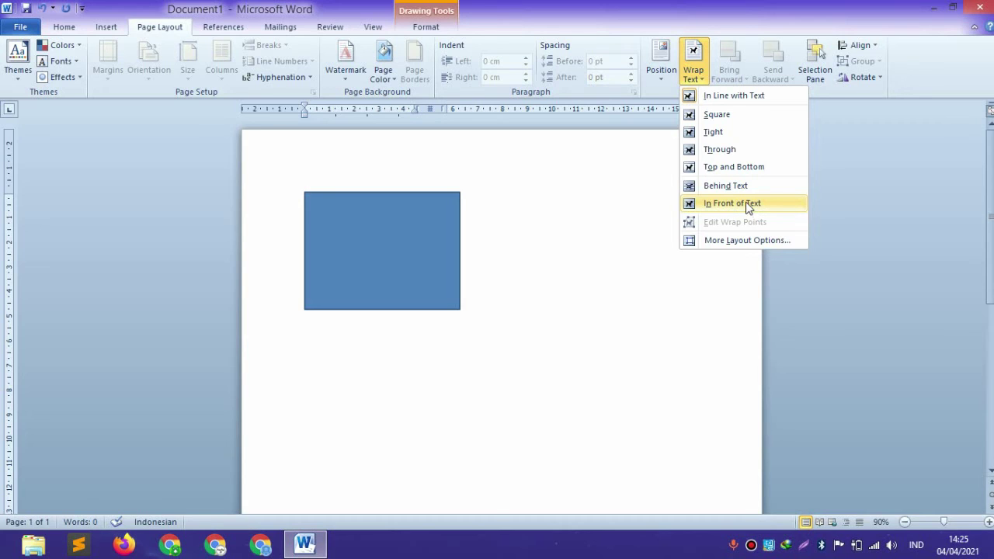
{"action": "left_click", "coordinate": [735, 60]}
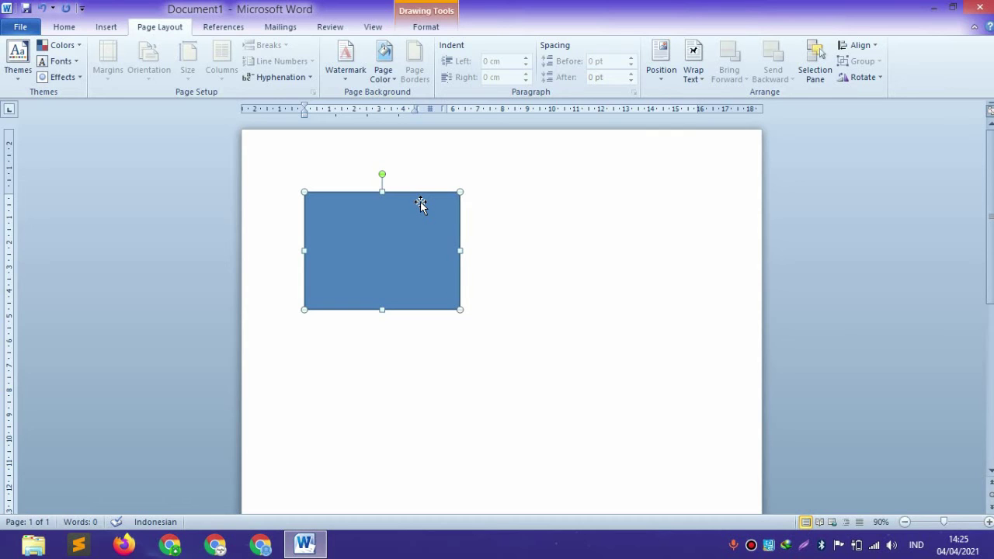
Draw an ellipse about 4.55 cm high and 7.12 cm wide, overlapping the upper right part of the rectangle.
{"action": "left_click", "coordinate": [110, 28]}
{"action": "left_click", "coordinate": [226, 78]}
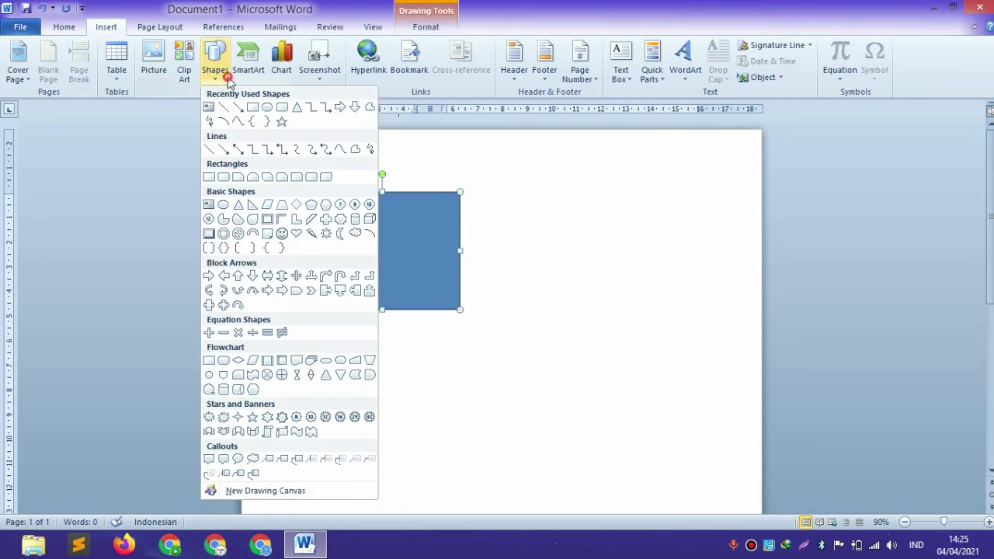
{"action": "left_click", "coordinate": [254, 107]}
{"action": "left_click_drag", "start_coordinate": [410, 169], "coordinate": [588, 282]}
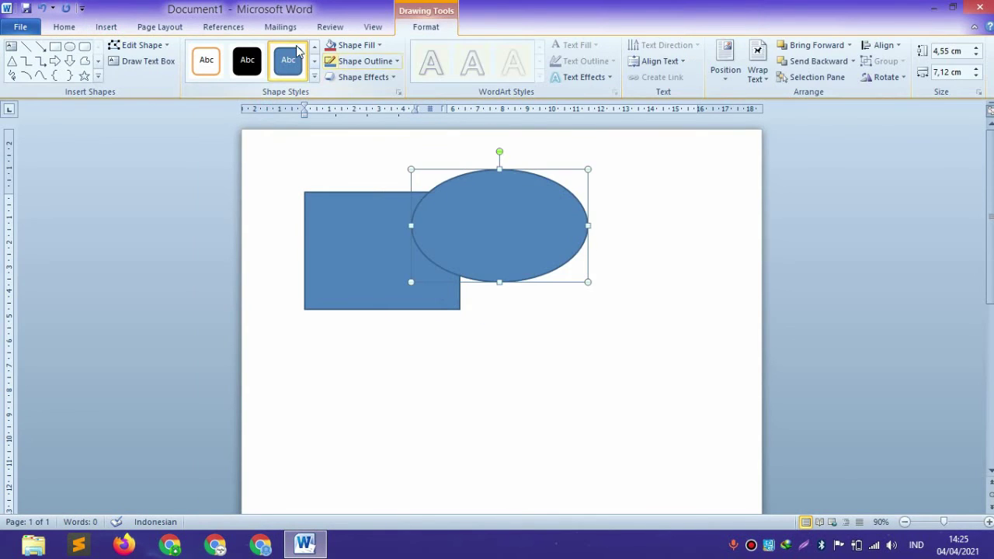
Apply the solid black shape style to the ellipse.
{"action": "left_click", "coordinate": [229, 26]}
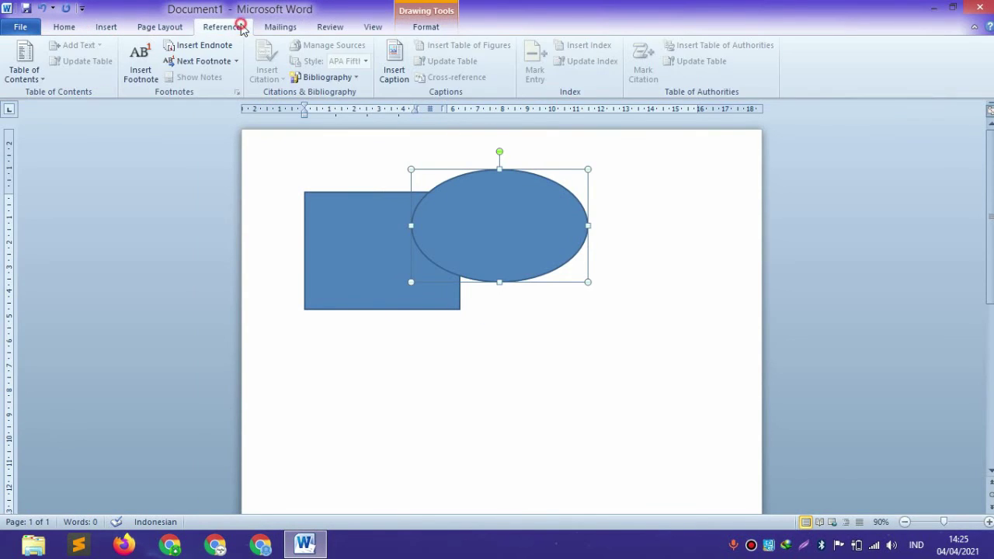
{"action": "left_click", "coordinate": [177, 27]}
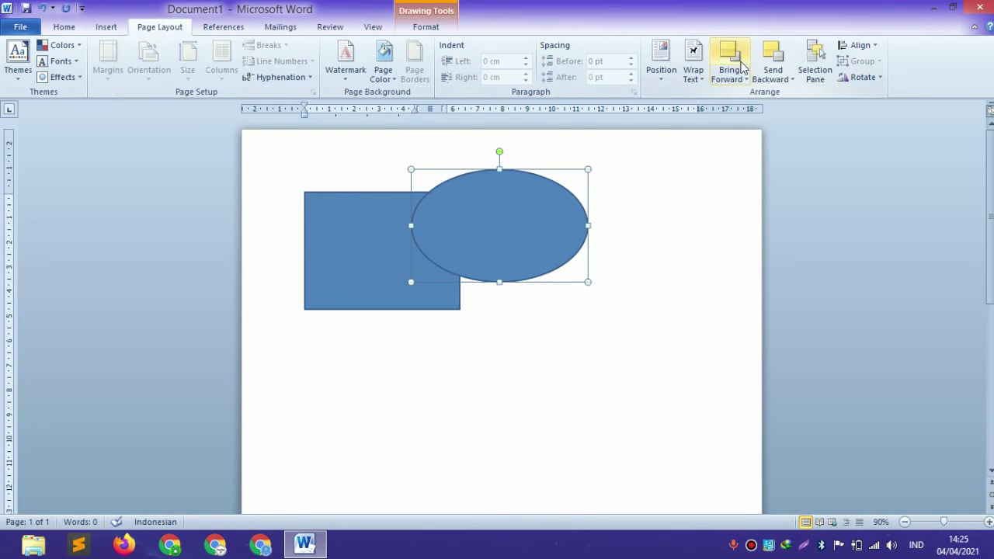
{"action": "left_click", "coordinate": [417, 27]}
{"action": "left_click", "coordinate": [247, 61]}
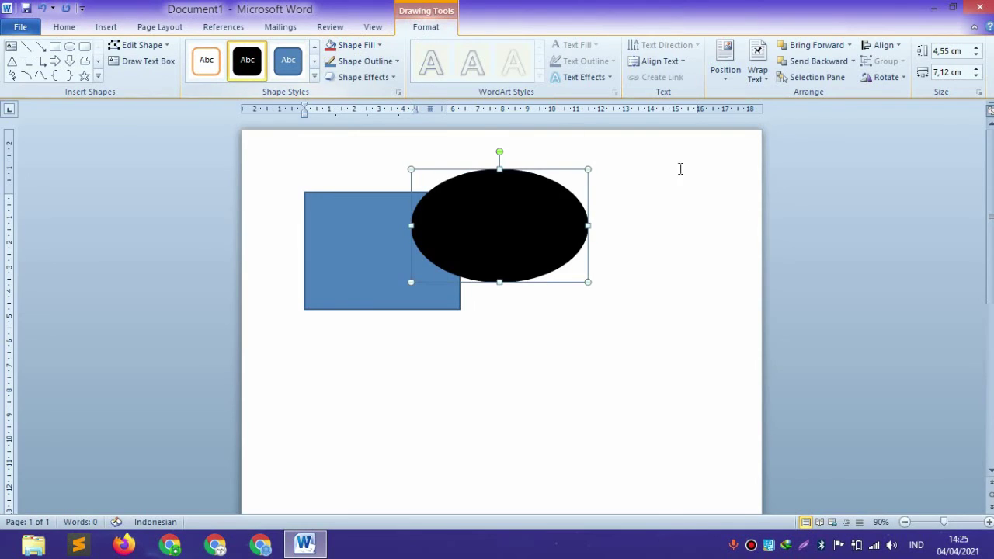
Try to bring the black ellipse forward and to send it backward by one level.
{"action": "left_click", "coordinate": [172, 29]}
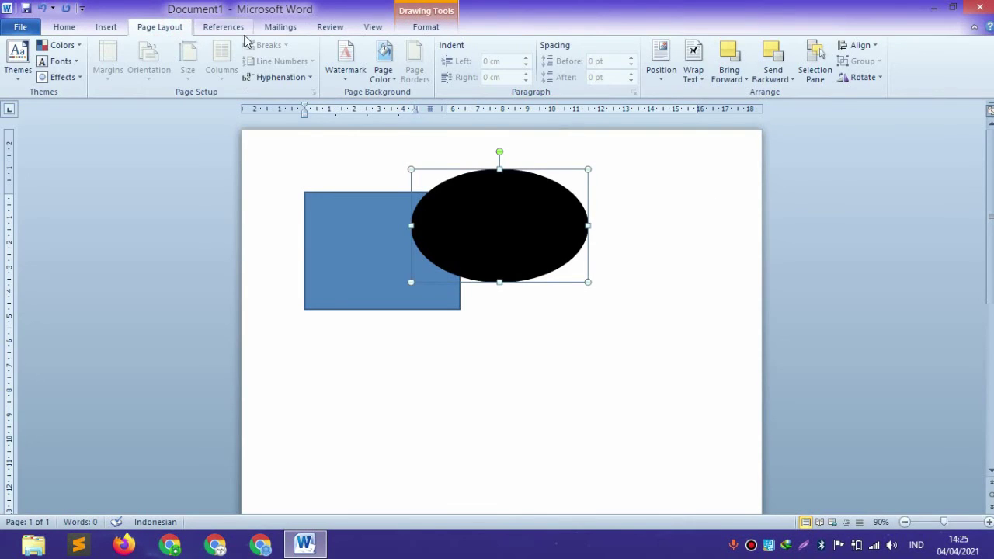
{"action": "left_click", "coordinate": [740, 78]}
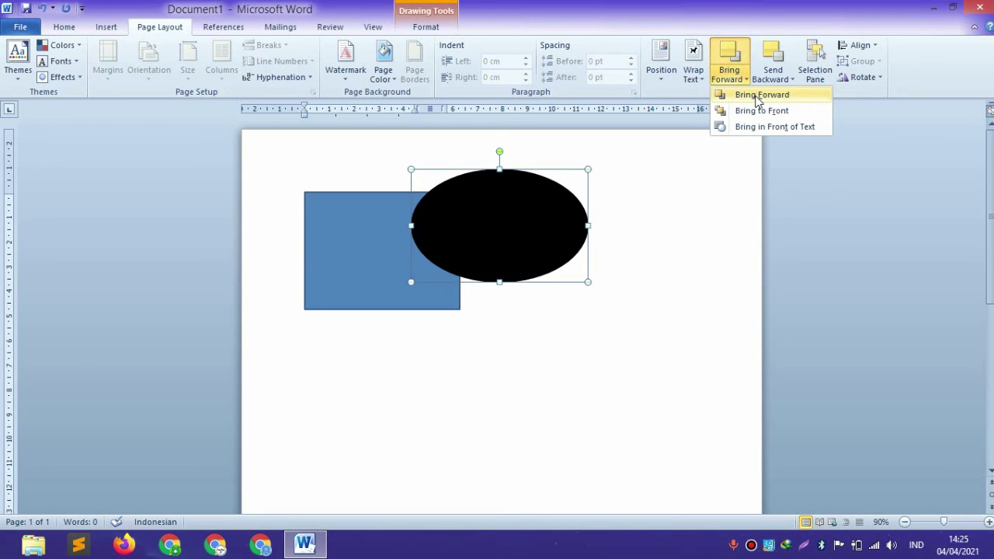
{"action": "left_click", "coordinate": [753, 95]}
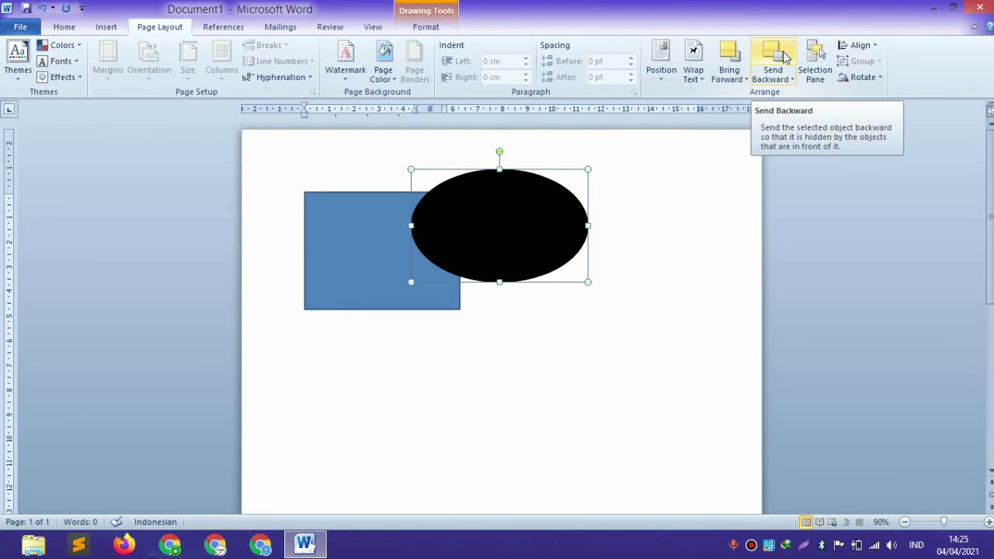
{"action": "left_click", "coordinate": [786, 78]}
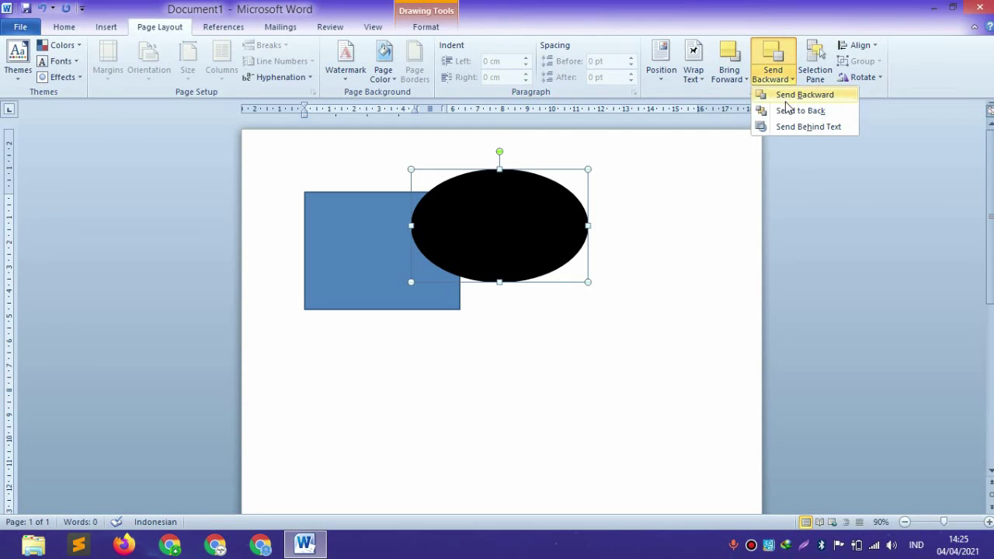
{"action": "left_click", "coordinate": [785, 98]}
Try twice to send the black ellipse to the back, behind the rectangle.
{"action": "left_click", "coordinate": [785, 78]}
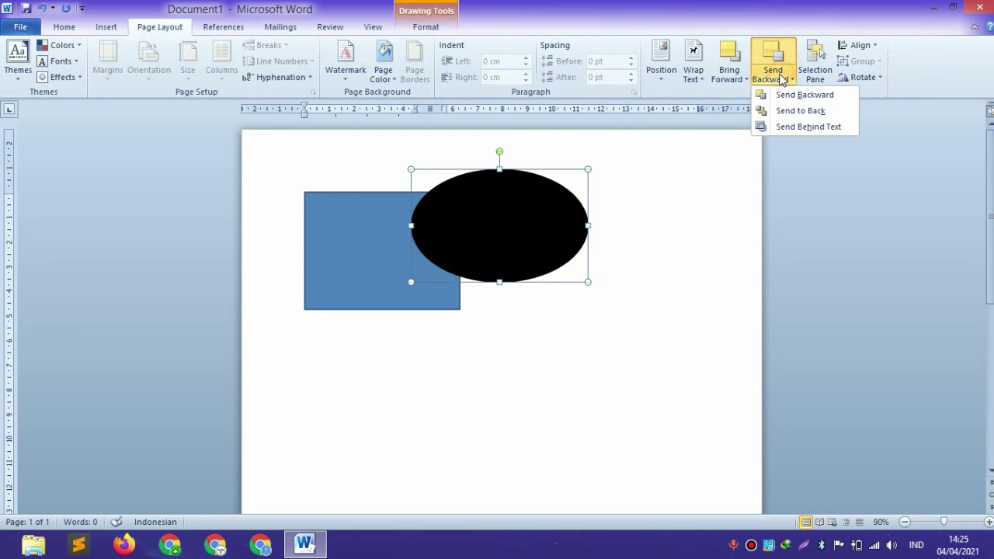
{"action": "left_click", "coordinate": [780, 111]}
{"action": "left_click", "coordinate": [337, 273]}
{"action": "left_click", "coordinate": [521, 205]}
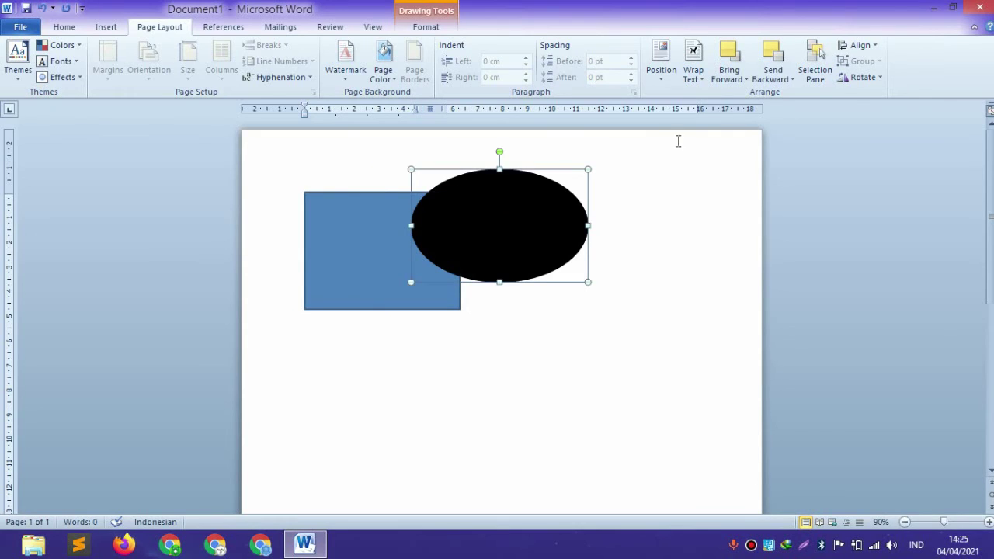
{"action": "left_click", "coordinate": [781, 79]}
{"action": "left_click", "coordinate": [784, 109]}
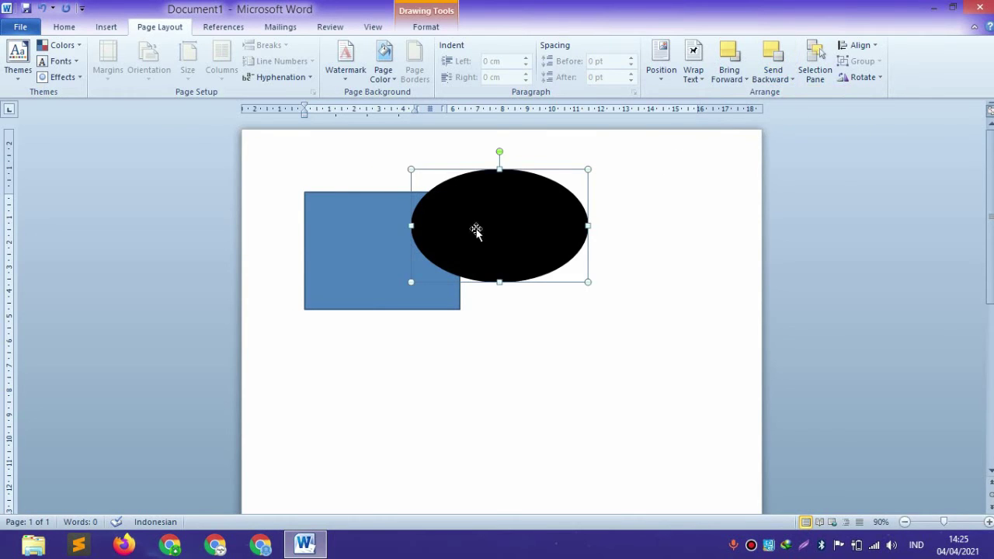
Move the ellipse left so it covers more of the rectangle, and try once more to send it to the back.
{"action": "left_click_drag", "start_coordinate": [521, 208], "coordinate": [471, 206]}
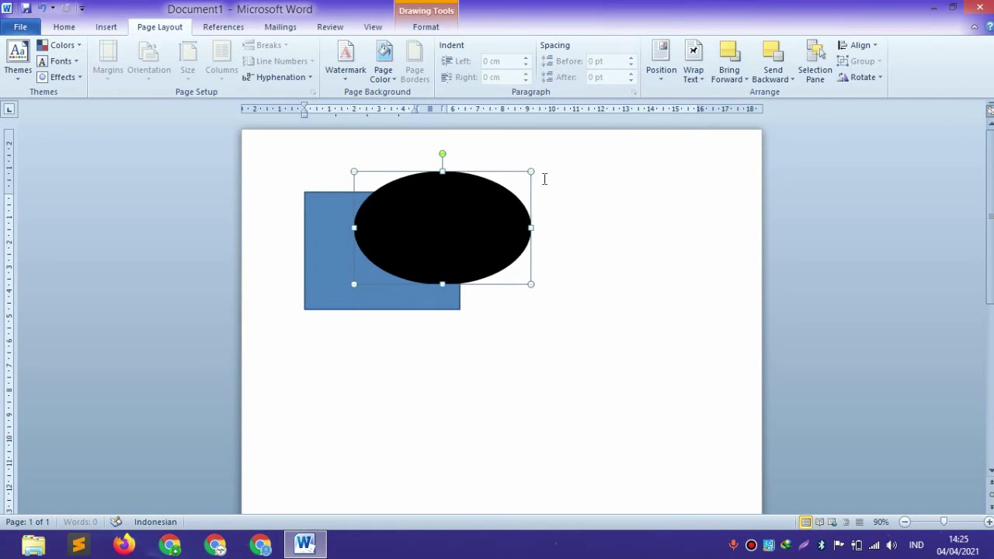
{"action": "left_click", "coordinate": [737, 75]}
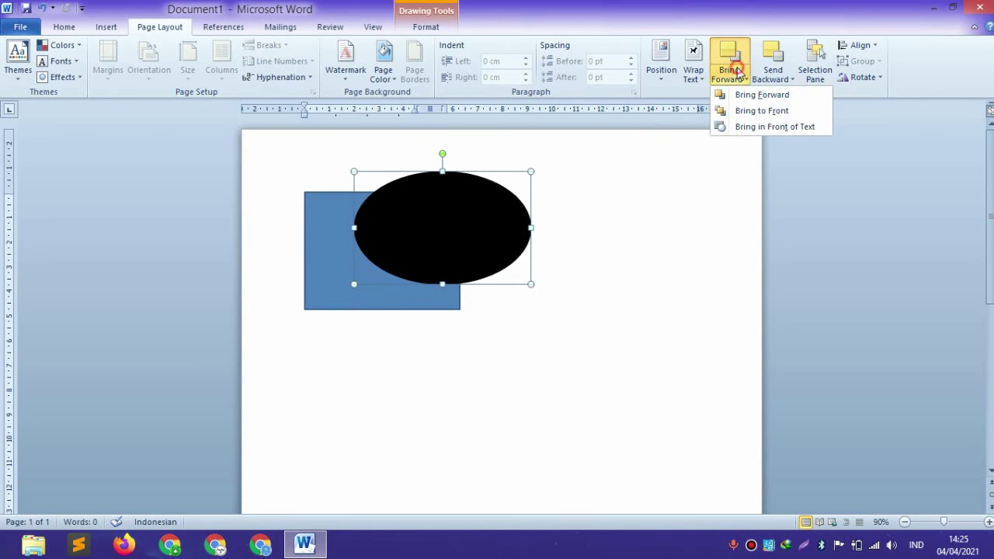
{"action": "left_click", "coordinate": [775, 77]}
{"action": "left_click", "coordinate": [450, 236]}
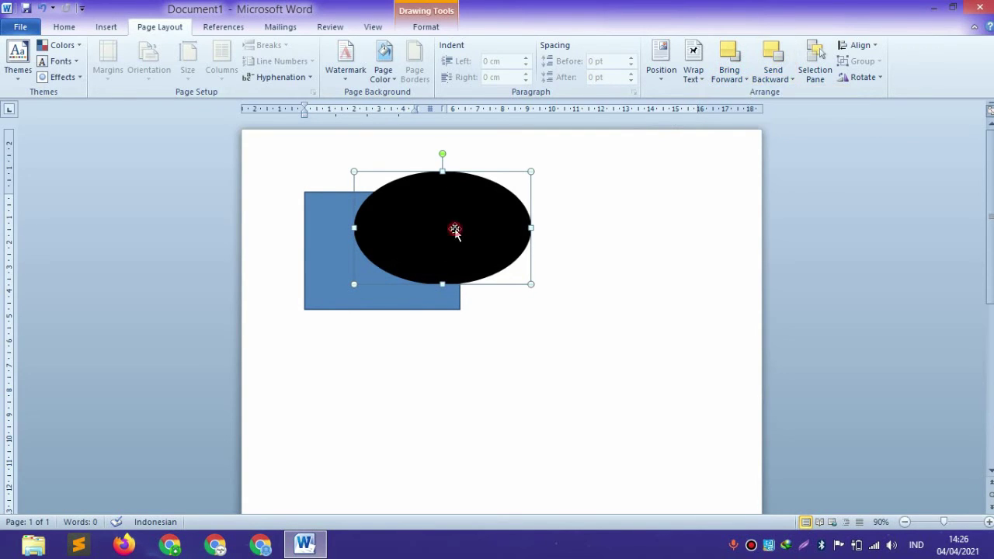
{"action": "right_click", "coordinate": [454, 227]}
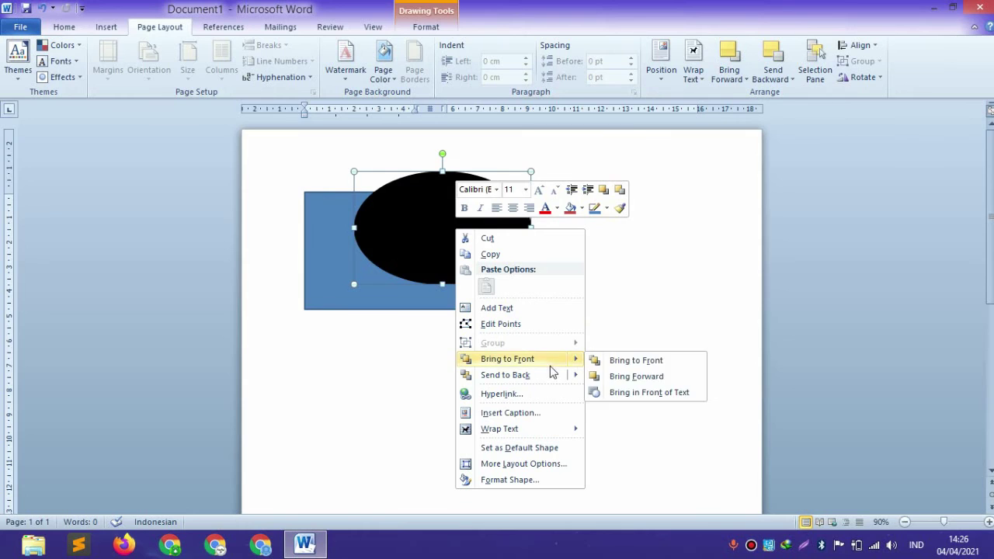
{"action": "mouse_move", "coordinate": [564, 377]}
{"action": "left_click", "coordinate": [652, 379]}
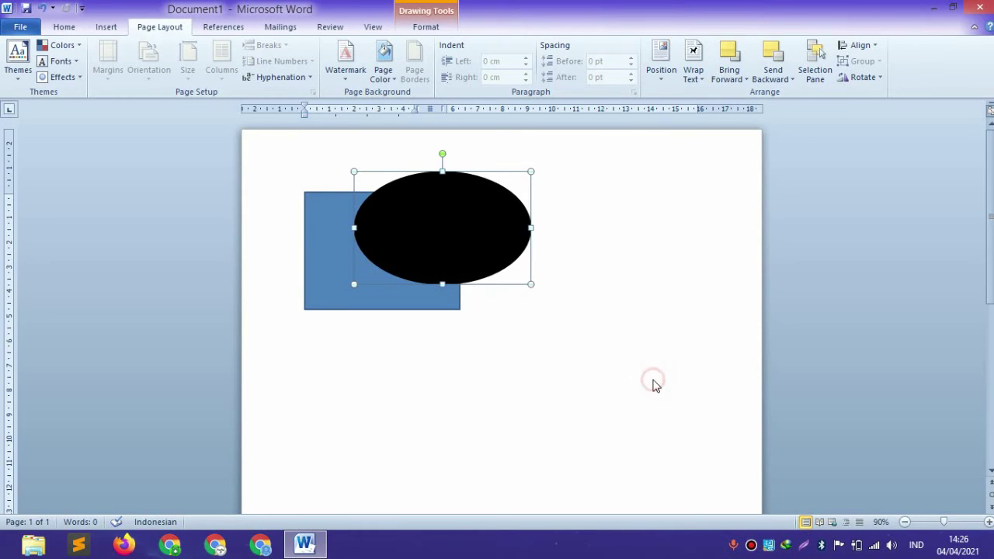
Check which ordering options are offered for the blue rectangle, without choosing one.
{"action": "left_click", "coordinate": [415, 304]}
{"action": "right_click", "coordinate": [407, 305]}
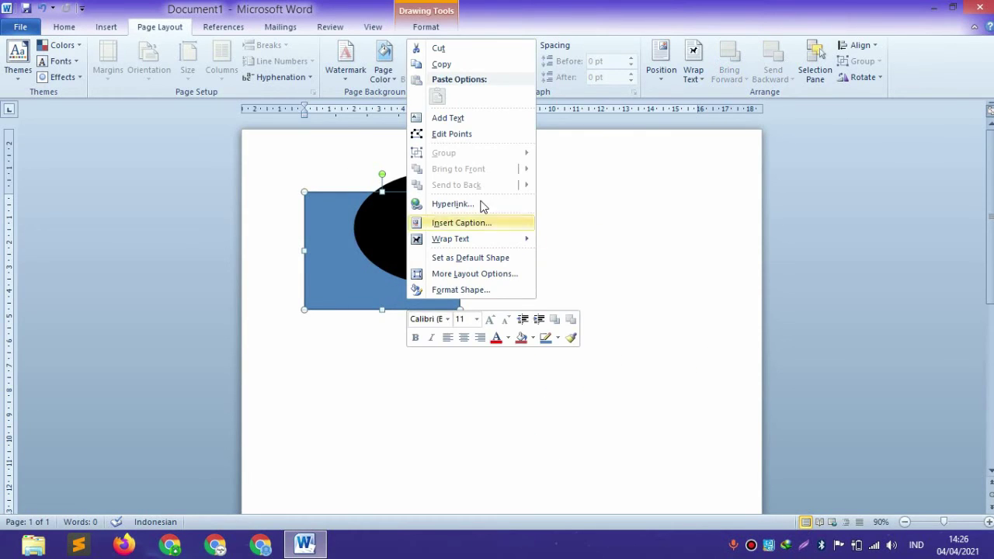
{"action": "left_click", "coordinate": [581, 180]}
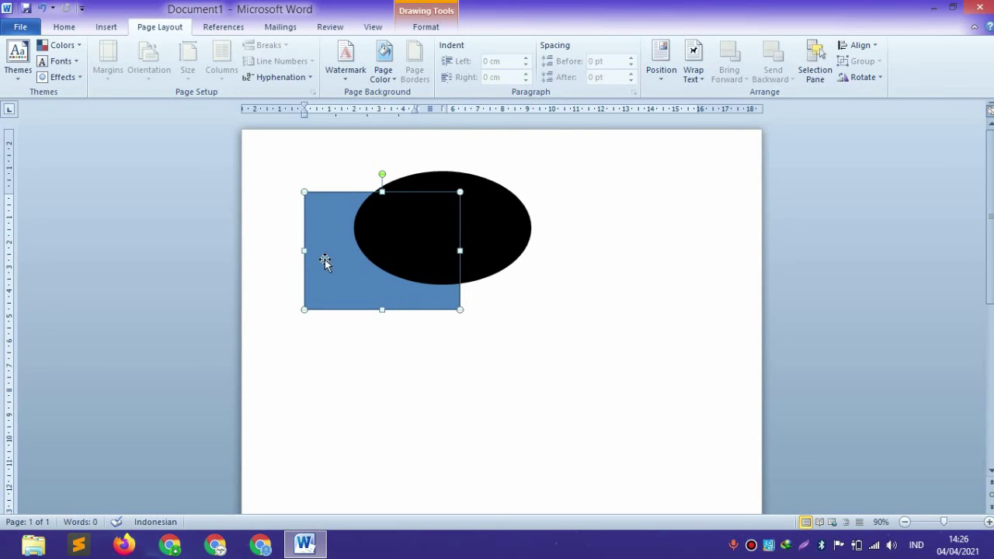
Move the ellipse slightly up and to the right, and set the rectangle's text wrapping to In Front of Text.
{"action": "left_click", "coordinate": [424, 28]}
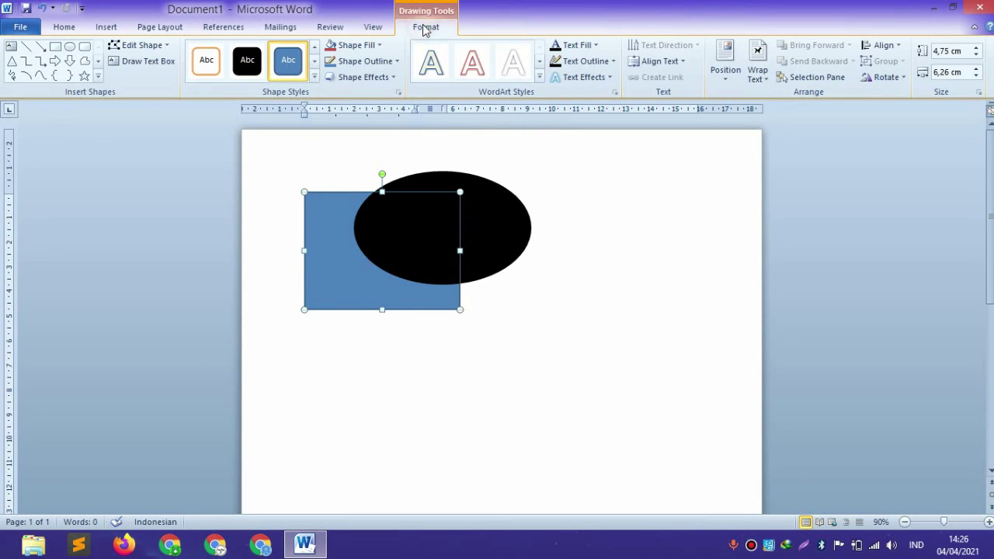
{"action": "left_click_drag", "start_coordinate": [477, 197], "coordinate": [497, 188]}
{"action": "left_click", "coordinate": [355, 257]}
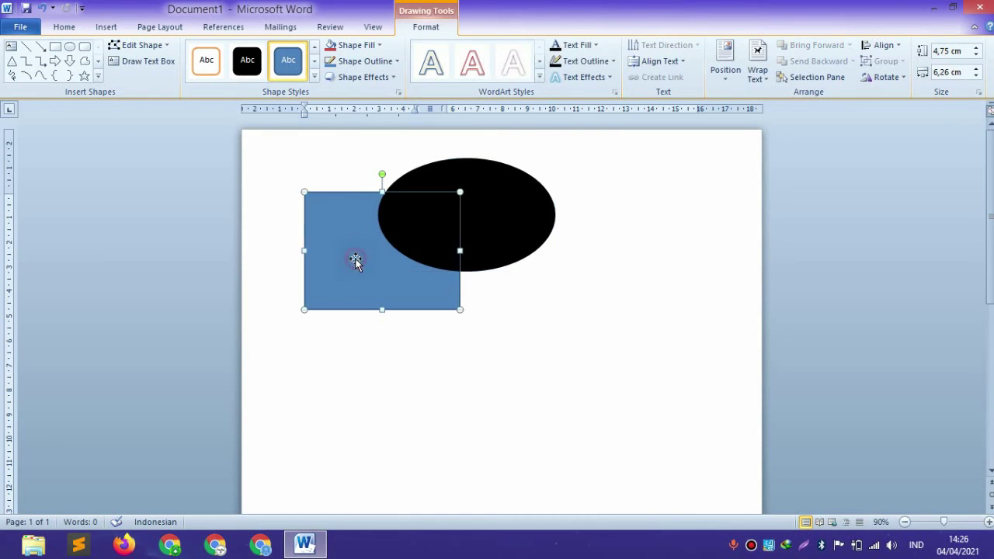
{"action": "left_click", "coordinate": [755, 78]}
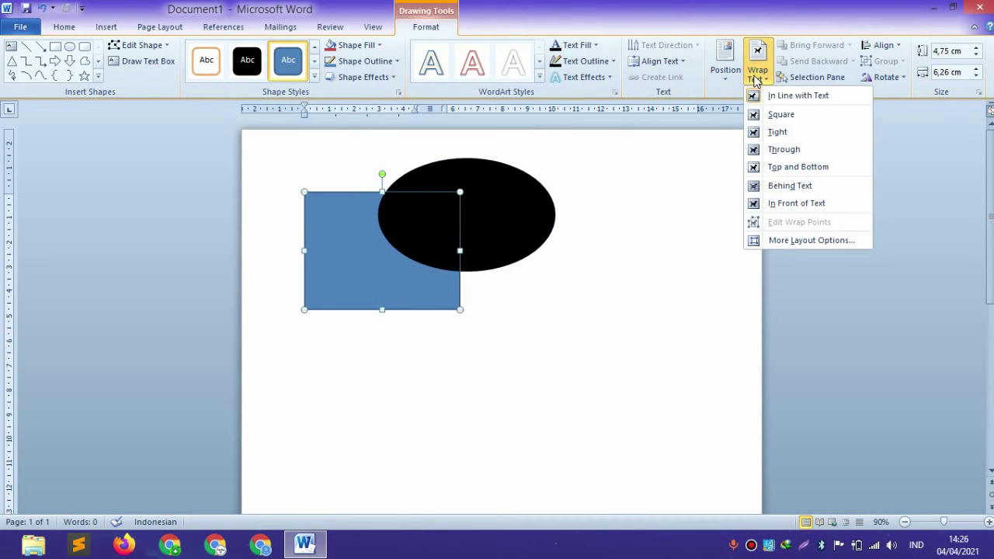
{"action": "left_click", "coordinate": [781, 202]}
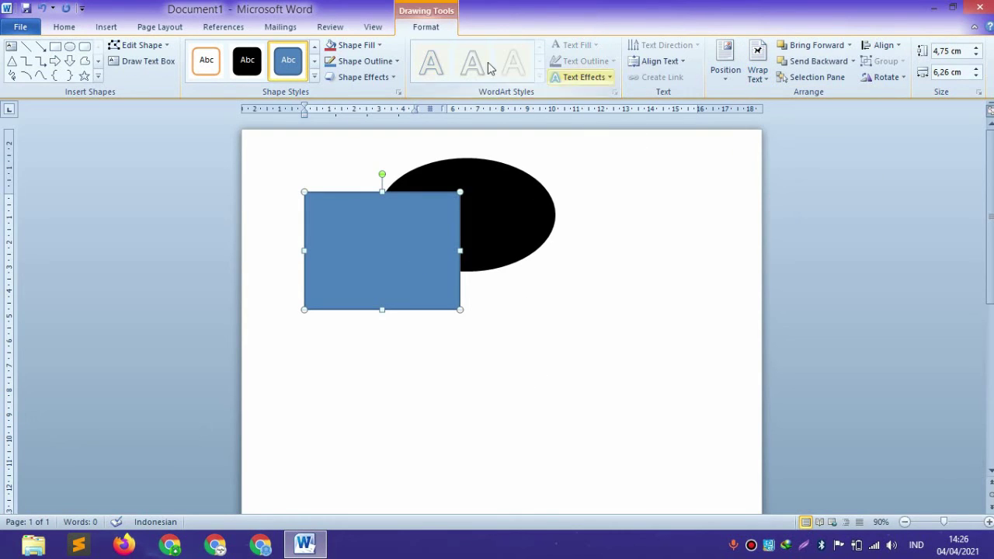
Send the rectangle backward and bring it forward again, and bring the black ellipse forward over it.
{"action": "left_click", "coordinate": [176, 27]}
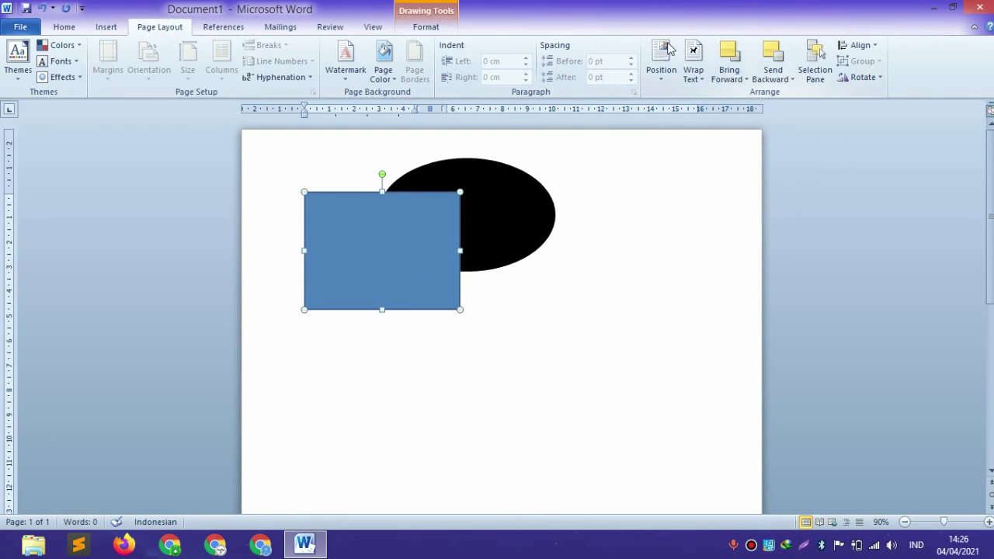
{"action": "left_click", "coordinate": [772, 58]}
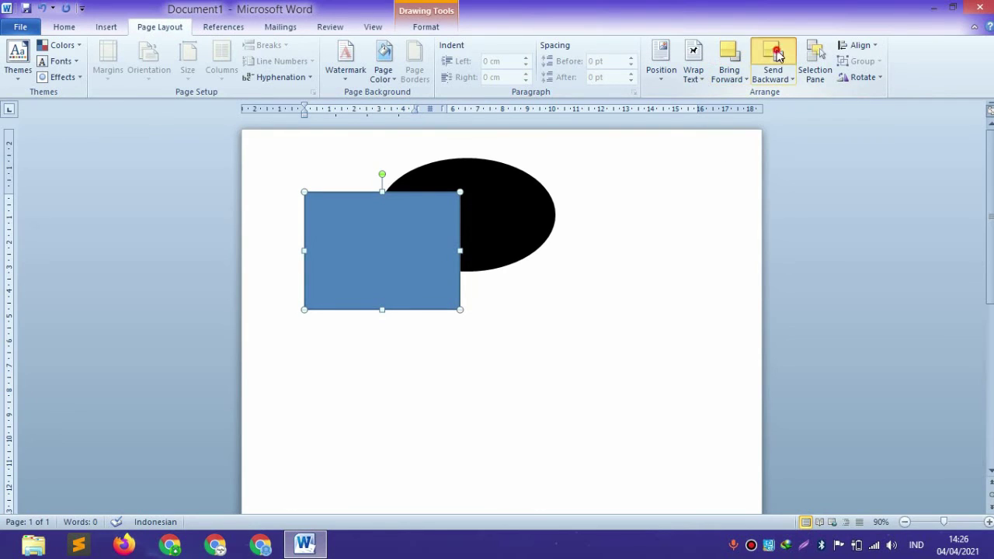
{"action": "left_click", "coordinate": [735, 60]}
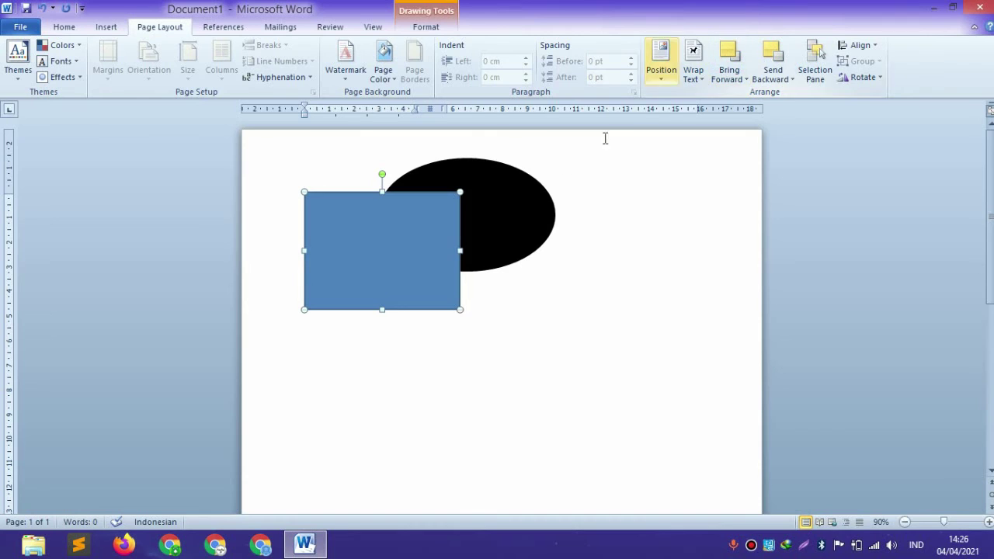
{"action": "left_click", "coordinate": [494, 209]}
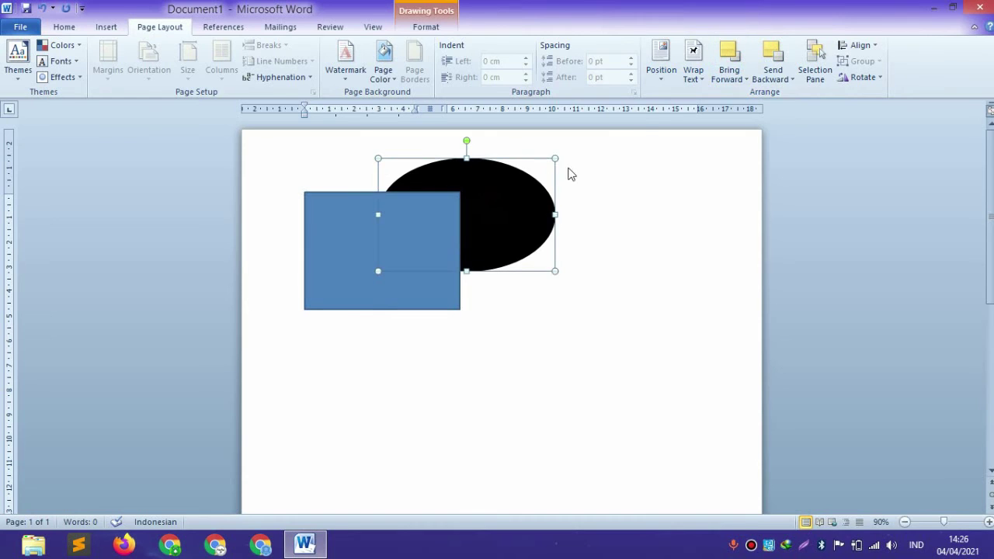
{"action": "left_click", "coordinate": [729, 56]}
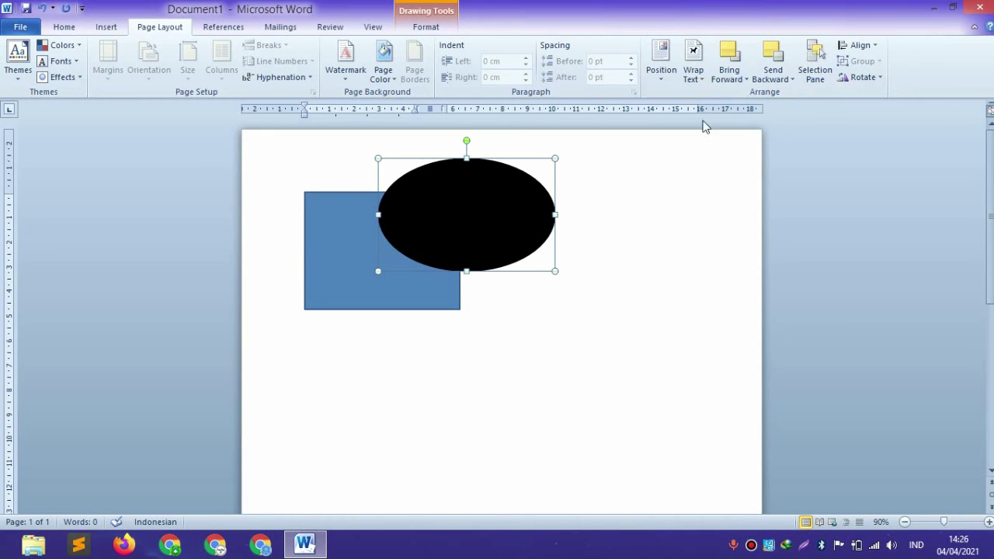
Delete both shapes from the page.
{"action": "key", "text": "ctrl+a"}
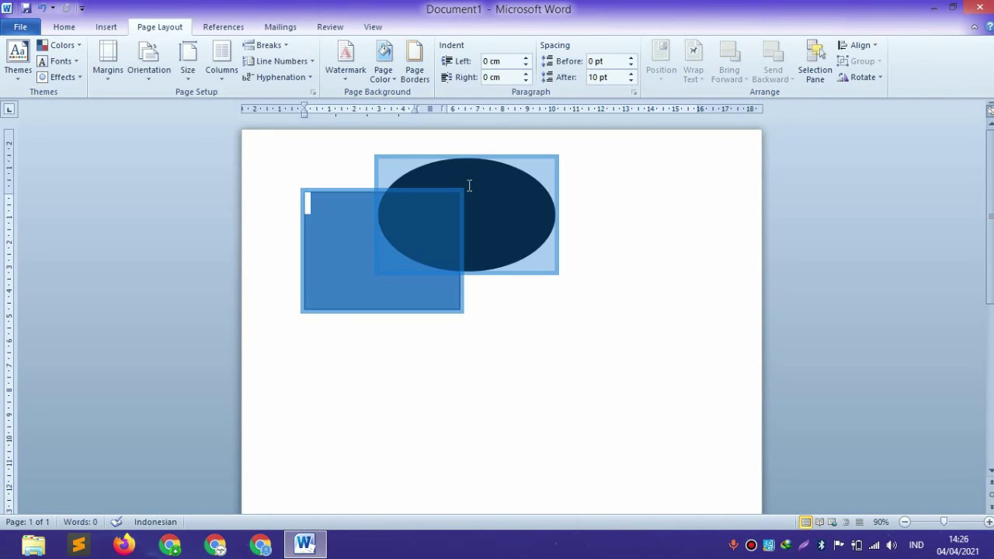
{"action": "key", "text": "Delete"}
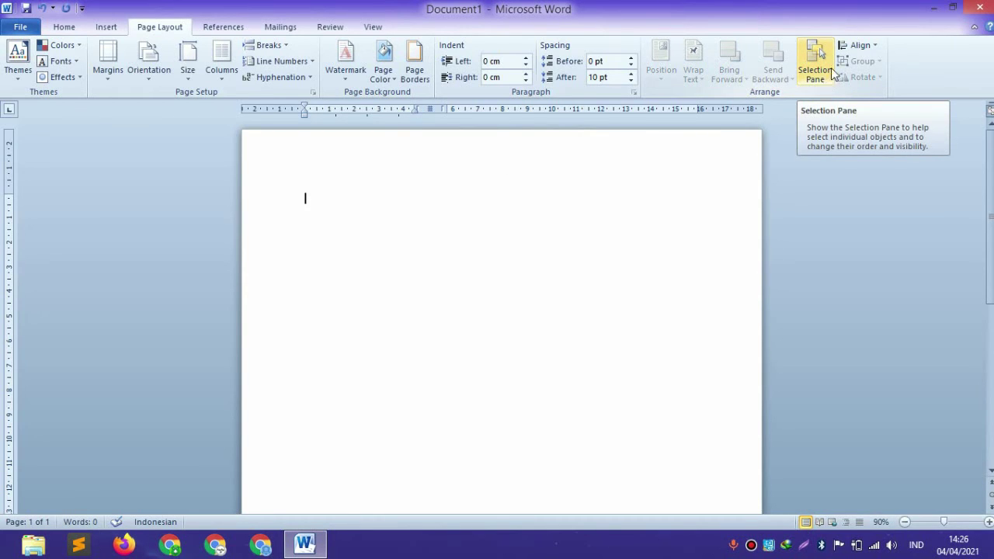
Check which alignment options are offered for objects, without choosing one.
{"action": "left_click", "coordinate": [848, 46]}
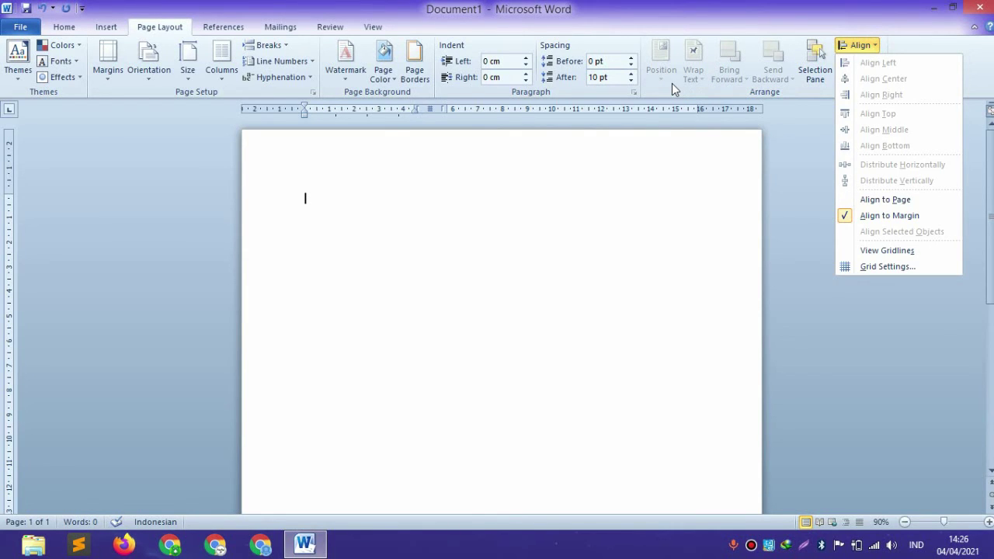
Check the reference tools, including the choices for inserting a citation and a bibliography, without inserting anything.
{"action": "left_click", "coordinate": [226, 20]}
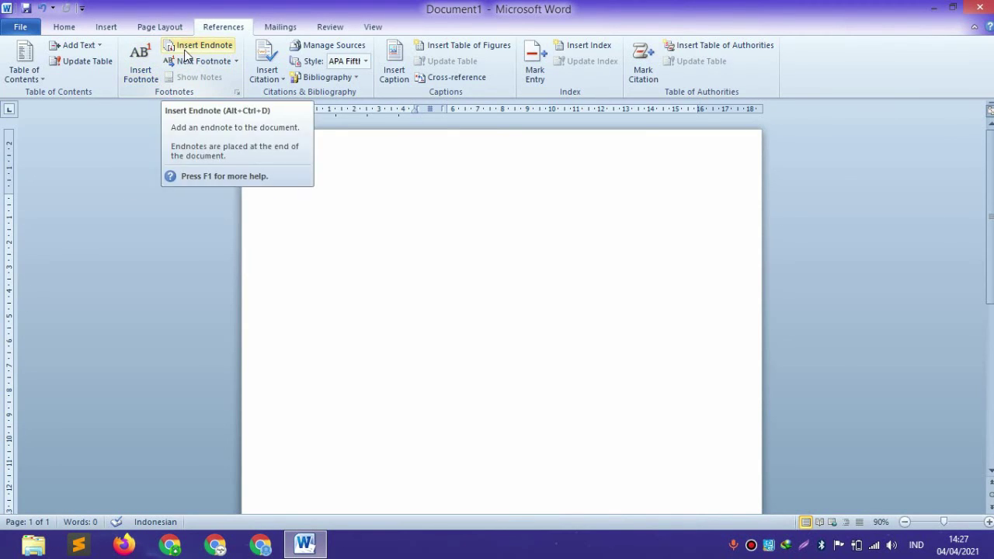
{"action": "left_click", "coordinate": [271, 80]}
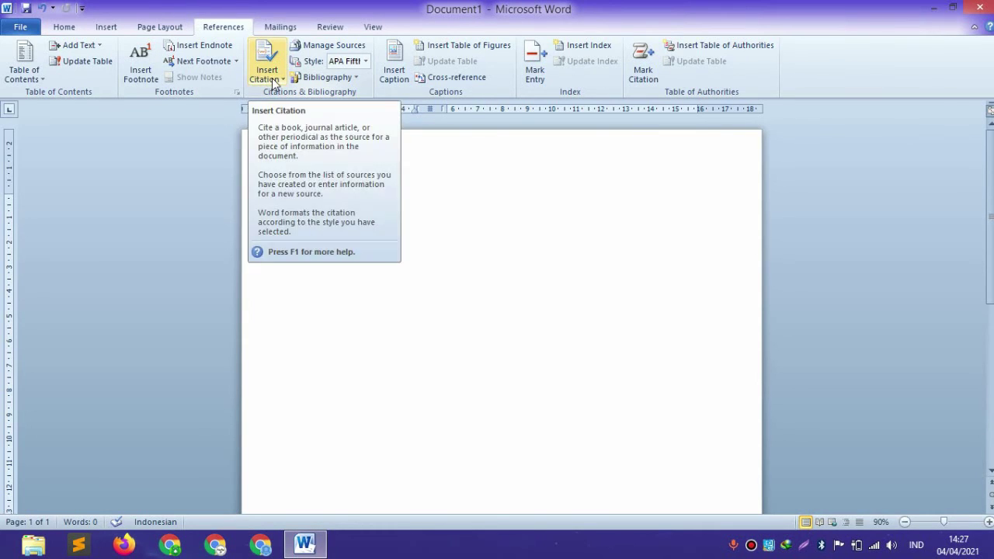
{"action": "left_click", "coordinate": [272, 80]}
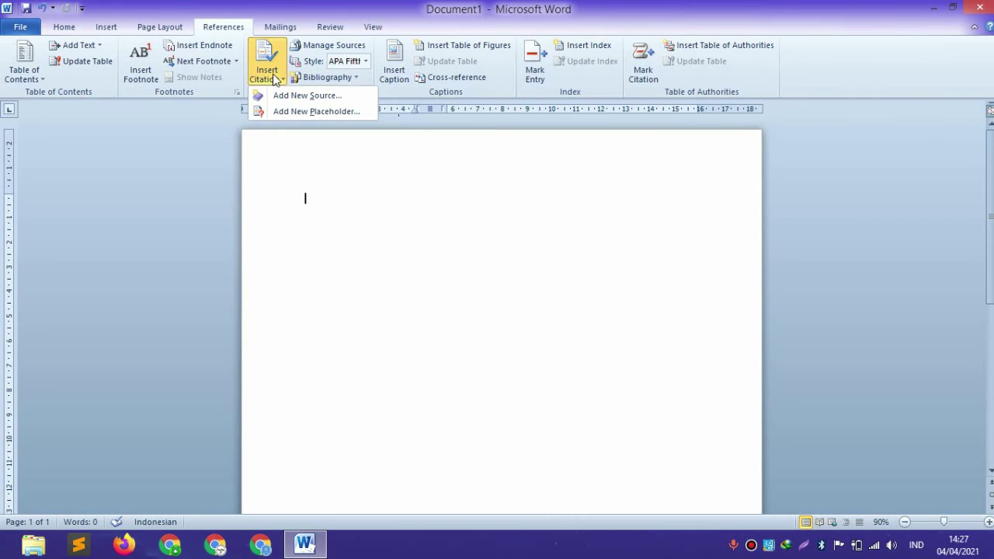
{"action": "left_click", "coordinate": [273, 80]}
{"action": "left_click", "coordinate": [275, 81]}
{"action": "left_click", "coordinate": [356, 78]}
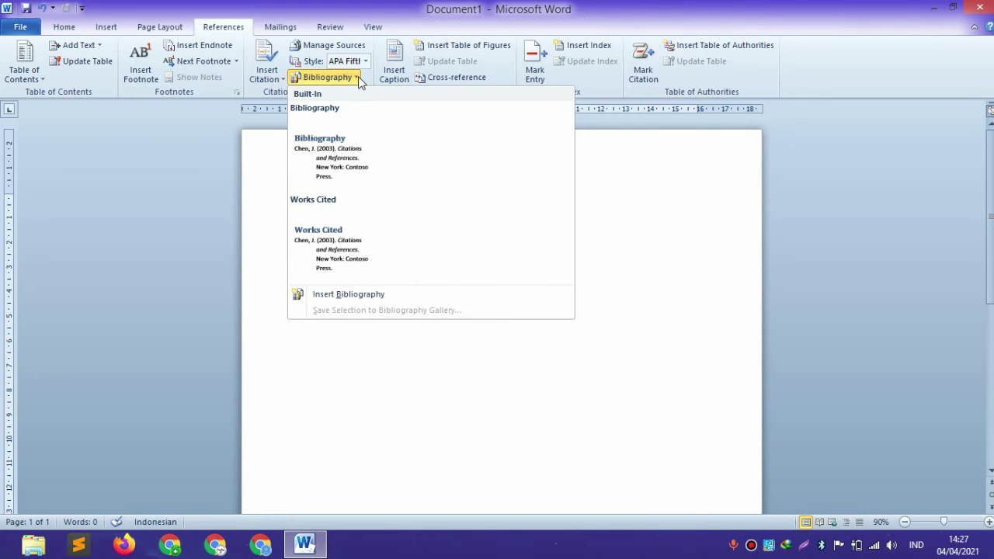
{"action": "left_click", "coordinate": [358, 78]}
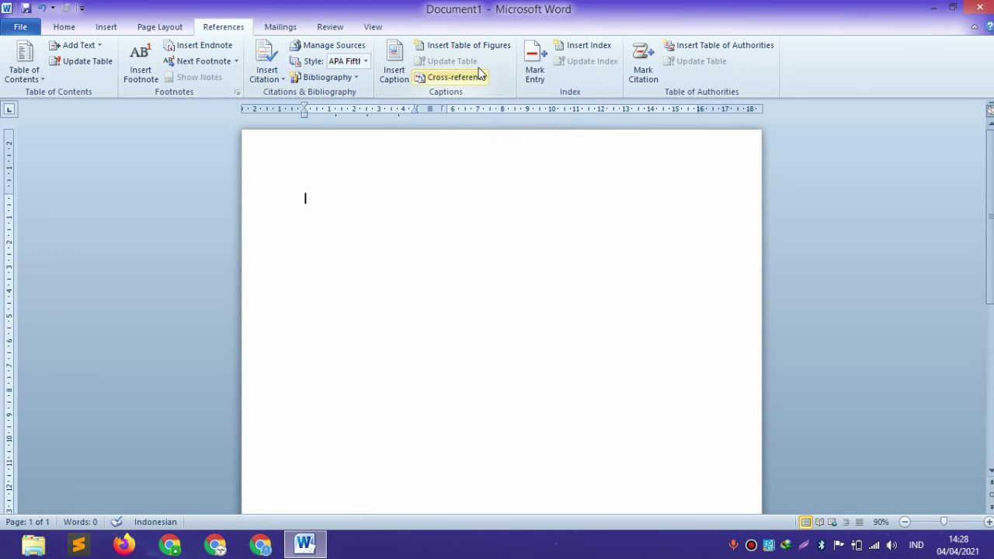
Look through the mail merge tools with the ways of selecting recipients, and bring up the reviewing tools.
{"action": "left_click", "coordinate": [281, 27]}
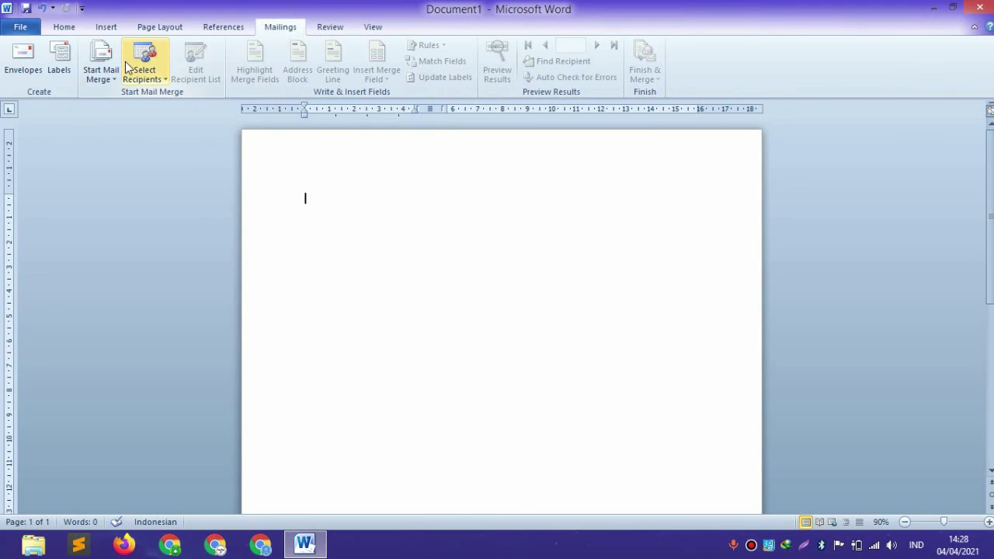
{"action": "left_click", "coordinate": [149, 69]}
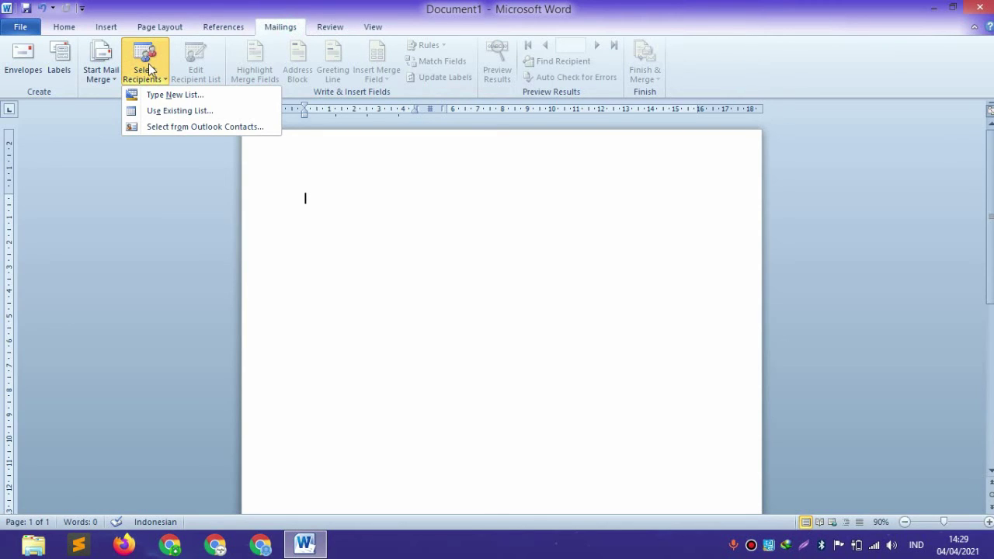
{"action": "left_click", "coordinate": [166, 67]}
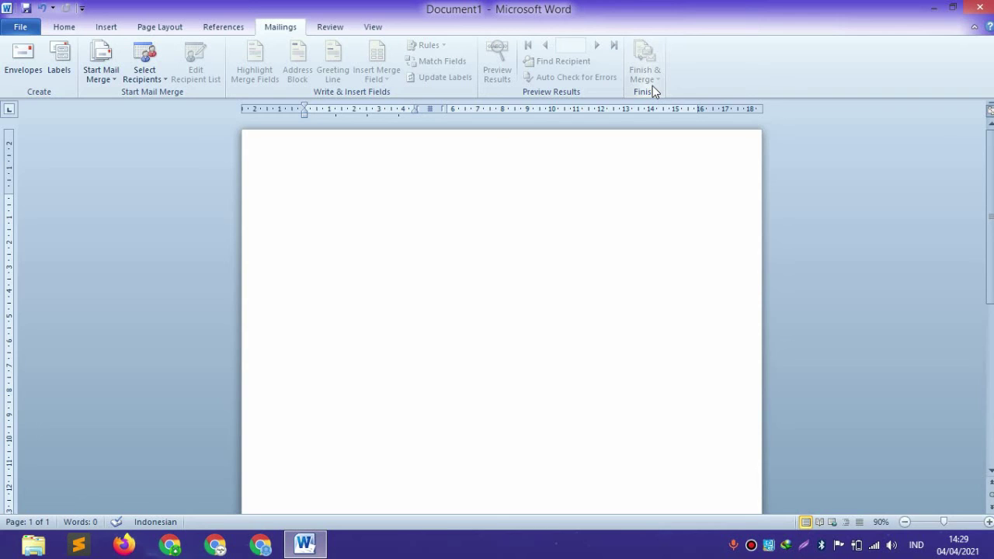
{"action": "left_click", "coordinate": [145, 66]}
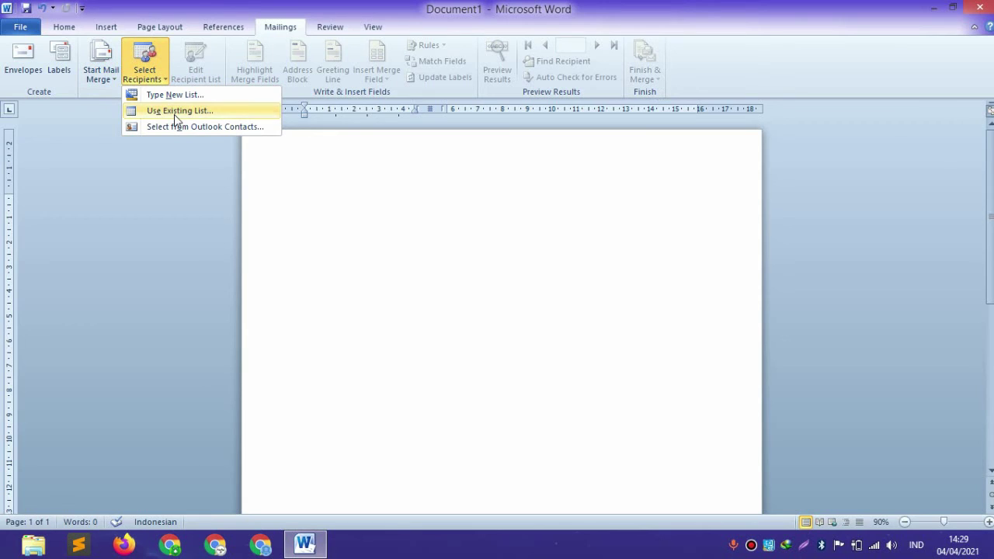
{"action": "left_click", "coordinate": [383, 71]}
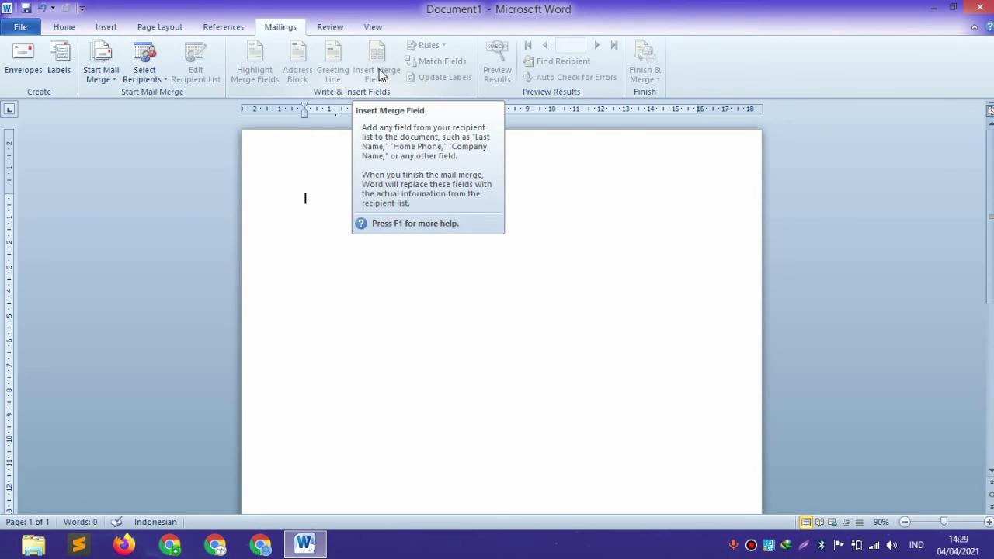
{"action": "left_click", "coordinate": [331, 28]}
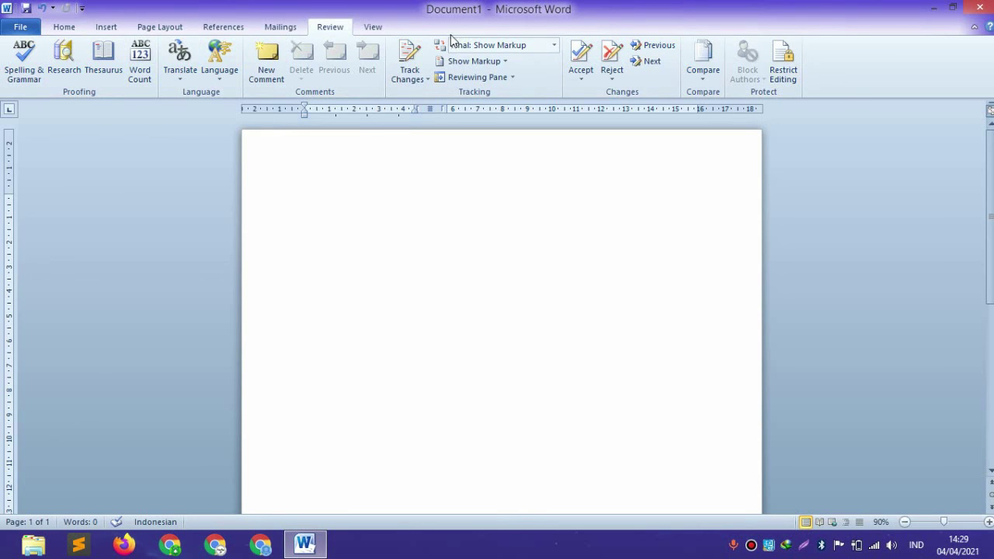
Show the blank document in Full Screen Reading view and return to Print Layout.
{"action": "left_click", "coordinate": [374, 26]}
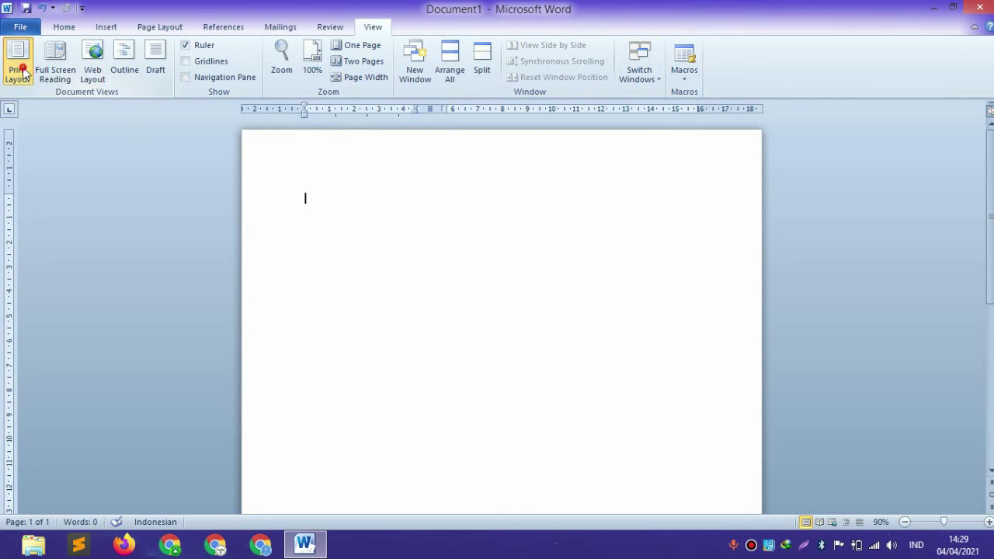
{"action": "left_click", "coordinate": [67, 57]}
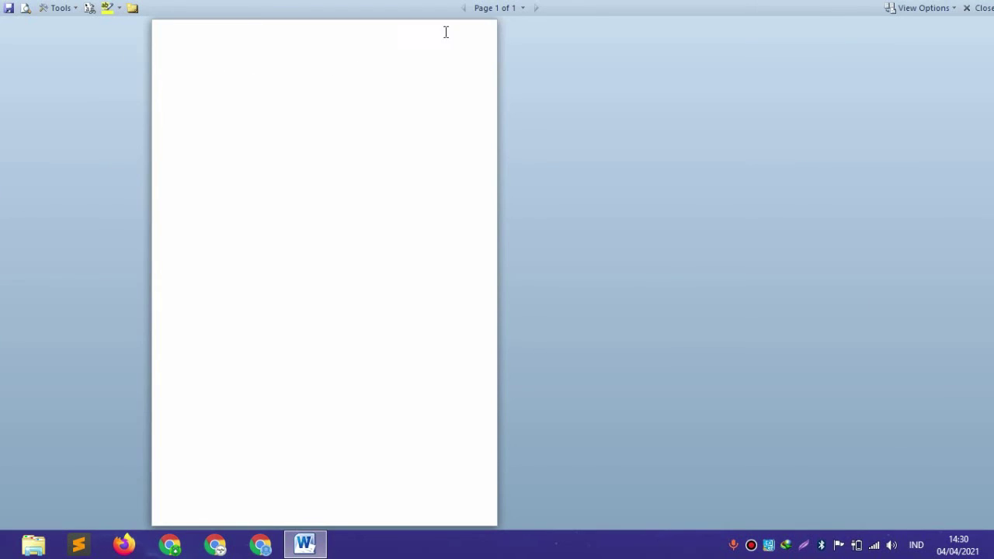
{"action": "left_click", "coordinate": [982, 8]}
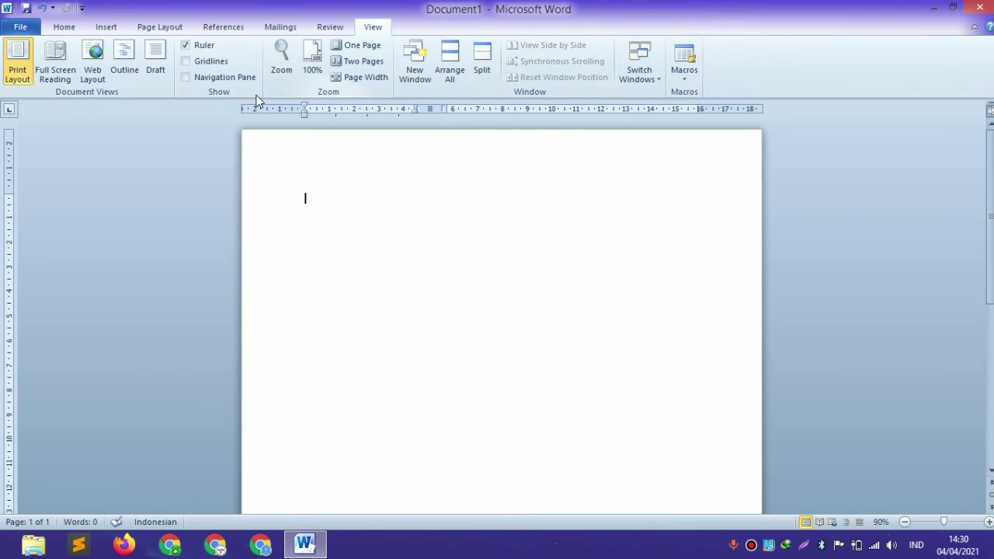
Show the document in Web Layout, Outline and Draft views in turn, and return to Print Layout.
{"action": "left_click", "coordinate": [97, 71]}
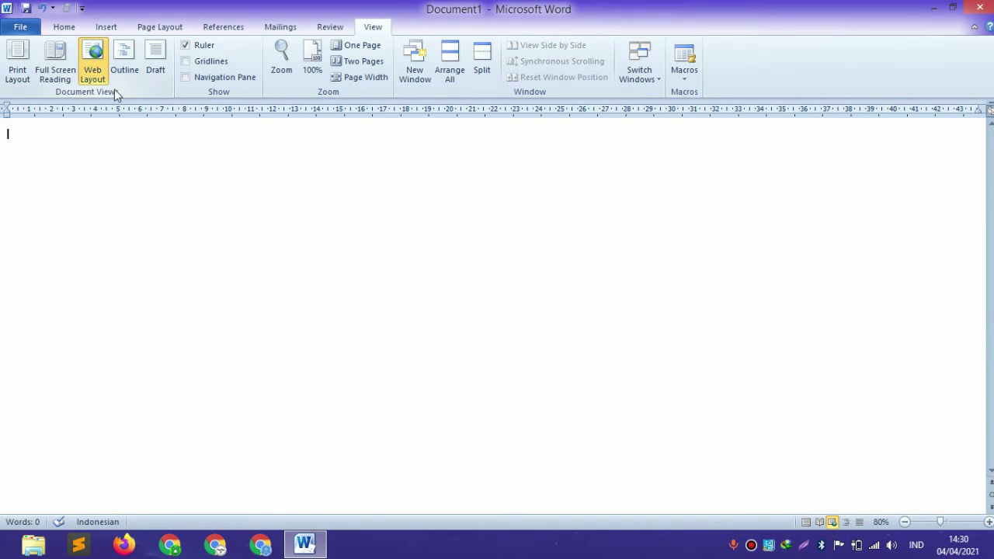
{"action": "left_click", "coordinate": [123, 66]}
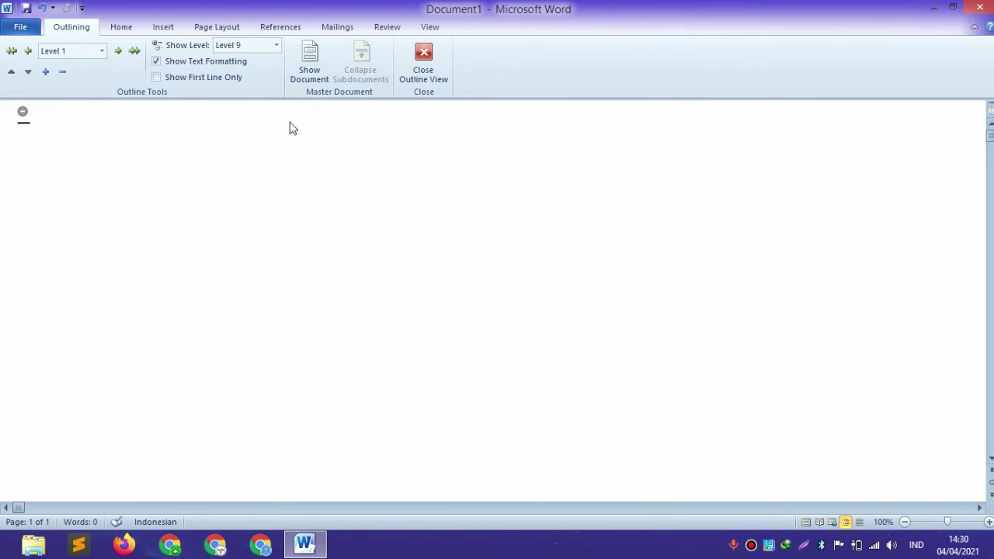
{"action": "left_click", "coordinate": [425, 59]}
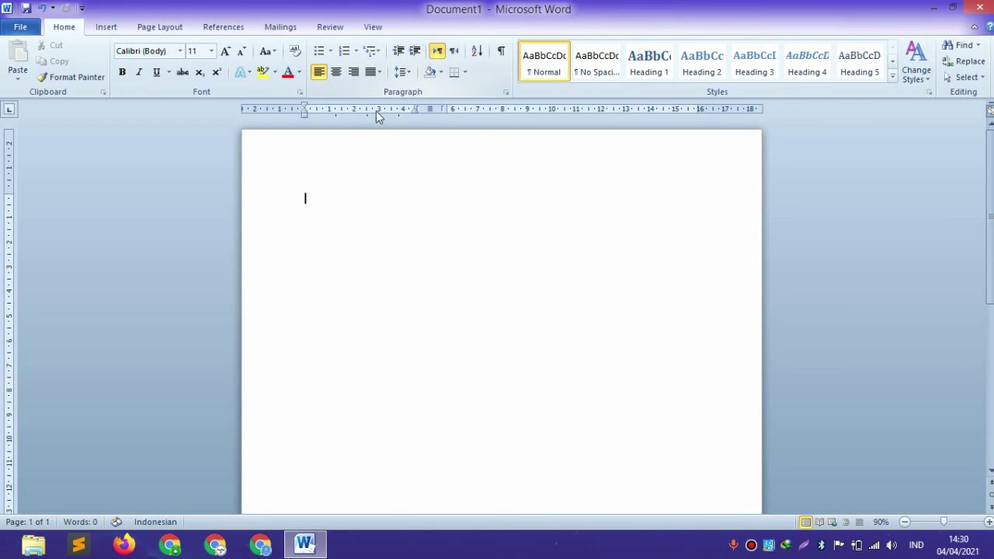
{"action": "left_click", "coordinate": [372, 26]}
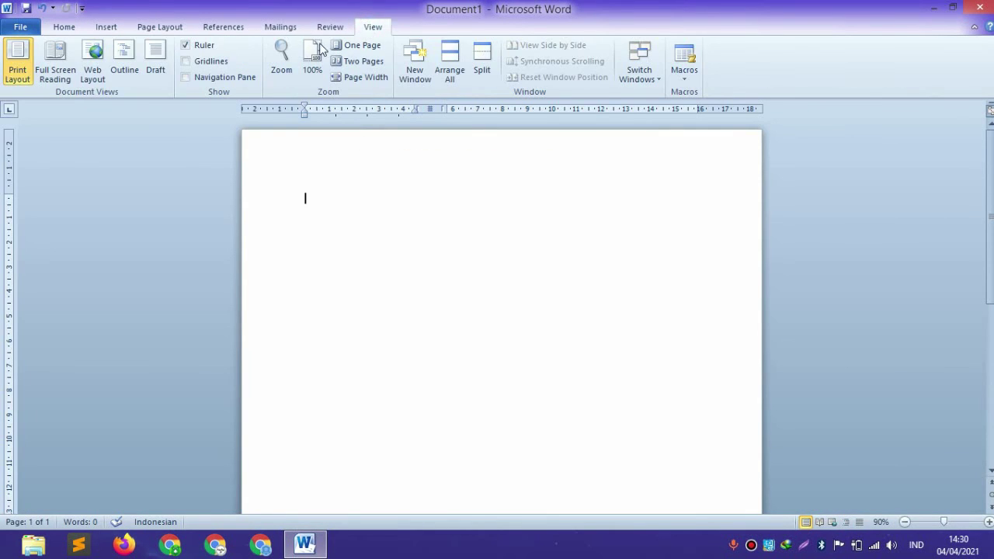
{"action": "left_click", "coordinate": [151, 69]}
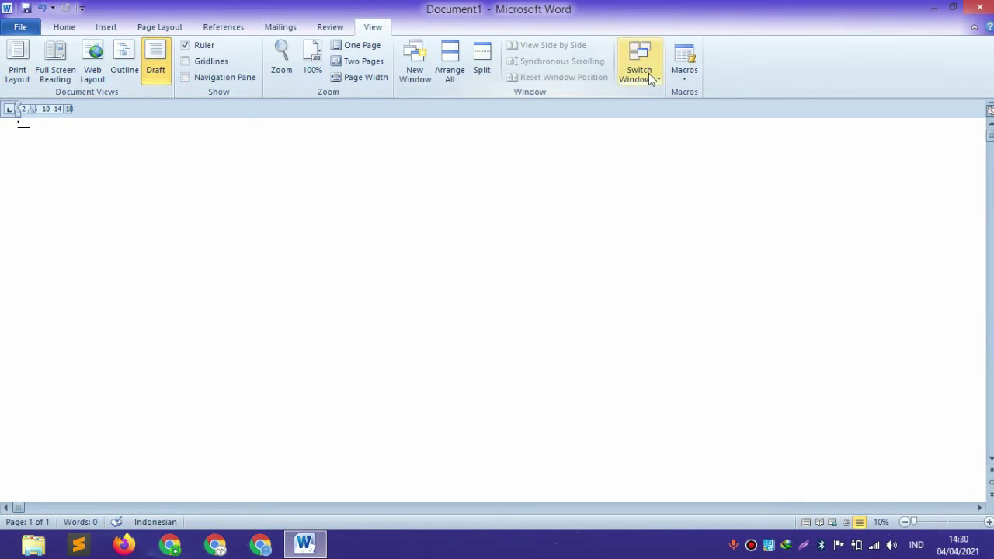
{"action": "left_click", "coordinate": [19, 77]}
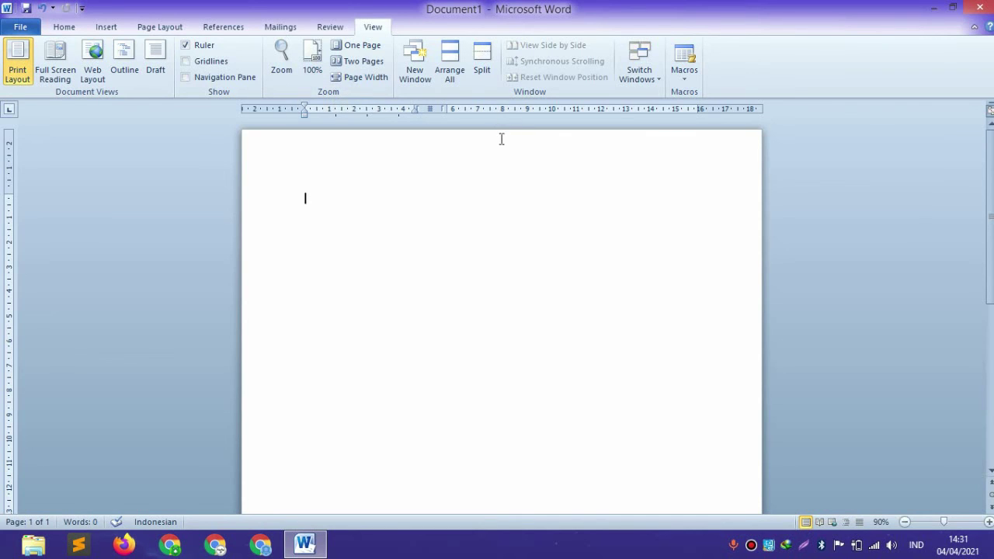
Set the page's text layout to one column.
{"action": "left_click", "coordinate": [142, 28]}
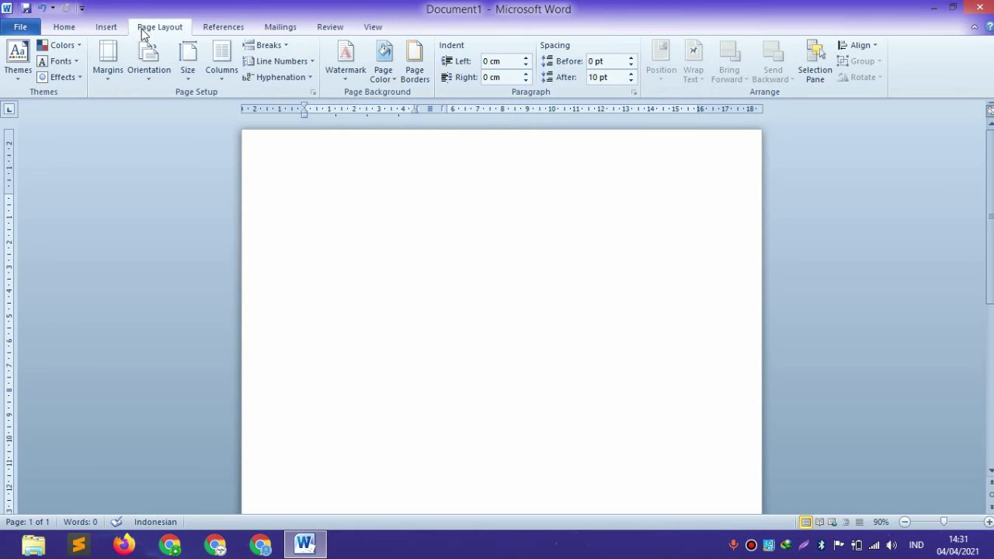
{"action": "left_click", "coordinate": [218, 66]}
{"action": "left_click", "coordinate": [229, 104]}
Look over the whole blank page from its upper edge down to its lower edge.
{"action": "scroll", "coordinate": [597, 286], "scroll_direction": "down", "scroll_amount": 1}
{"action": "scroll", "coordinate": [596, 284], "scroll_direction": "up", "scroll_amount": 1}
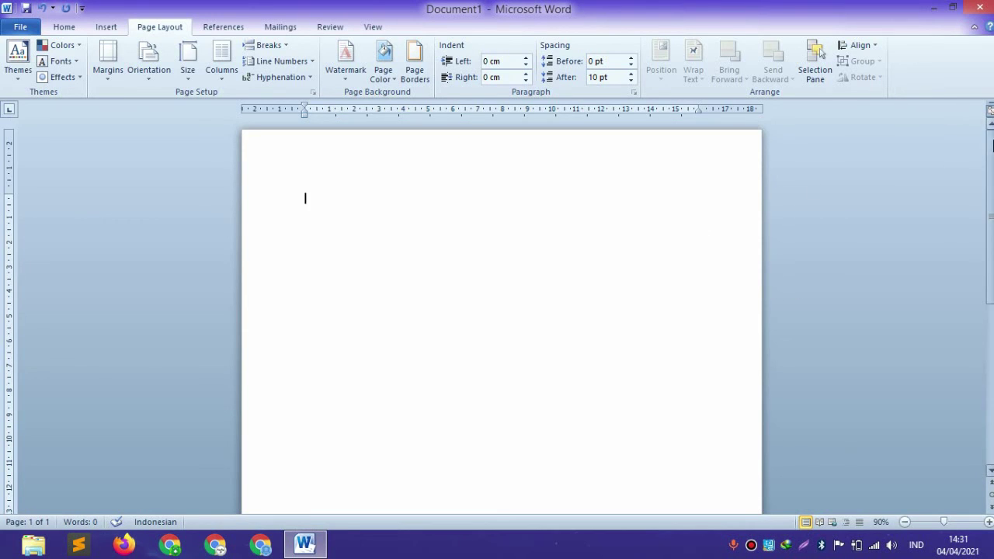
{"action": "scroll", "coordinate": [991, 143], "scroll_direction": "down", "scroll_amount": 3}
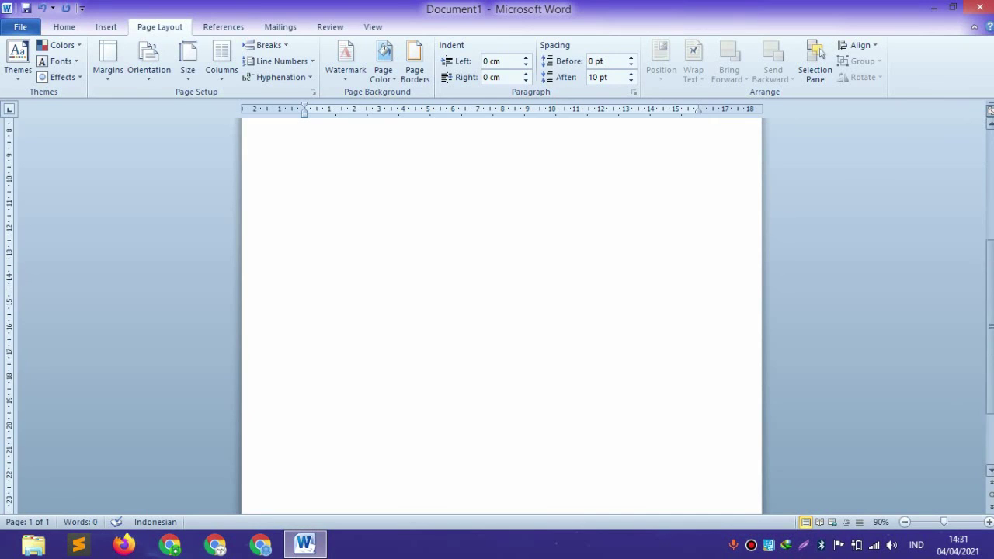
{"action": "scroll", "coordinate": [990, 111], "scroll_direction": "up", "scroll_amount": 3}
{"action": "scroll", "coordinate": [989, 111], "scroll_direction": "down", "scroll_amount": 3}
{"action": "scroll", "coordinate": [989, 111], "scroll_direction": "up", "scroll_amount": 3}
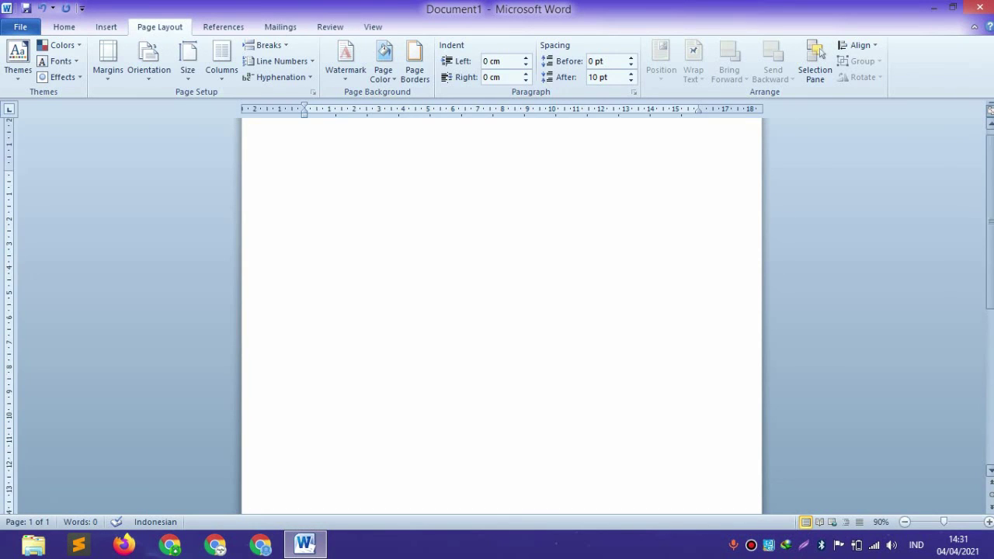
{"action": "scroll", "coordinate": [987, 124], "scroll_direction": "up", "scroll_amount": 3}
{"action": "scroll", "coordinate": [977, 166], "scroll_direction": "down", "scroll_amount": 4}
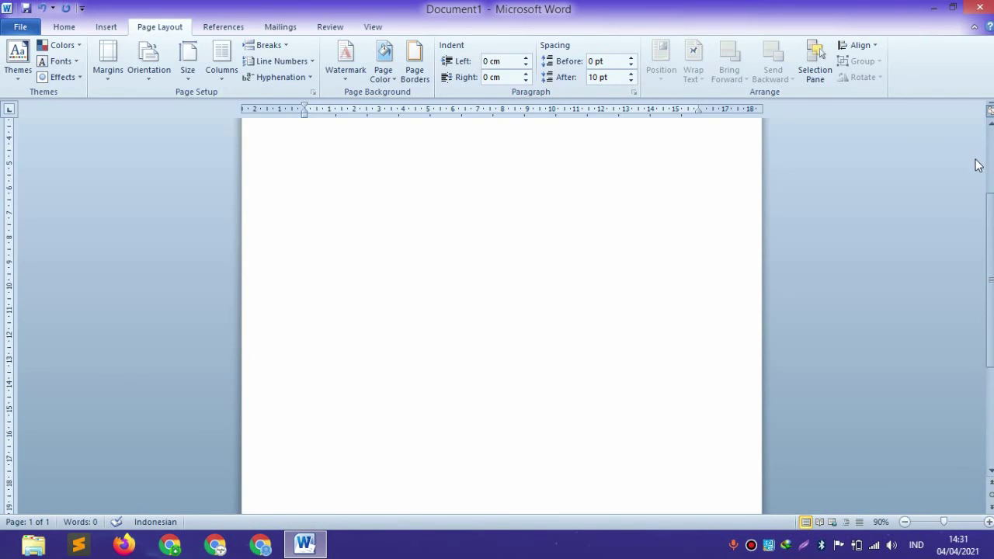
{"action": "scroll", "coordinate": [939, 179], "scroll_direction": "up", "scroll_amount": 3}
{"action": "scroll", "coordinate": [935, 169], "scroll_direction": "down", "scroll_amount": 4}
{"action": "scroll", "coordinate": [889, 203], "scroll_direction": "down", "scroll_amount": 5}
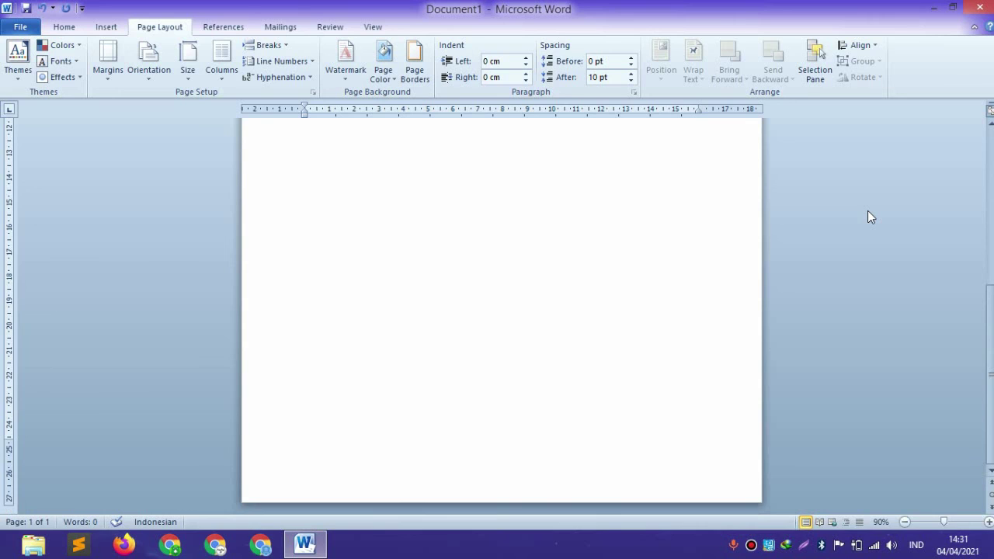
{"action": "scroll", "coordinate": [868, 211], "scroll_direction": "up", "scroll_amount": 3}
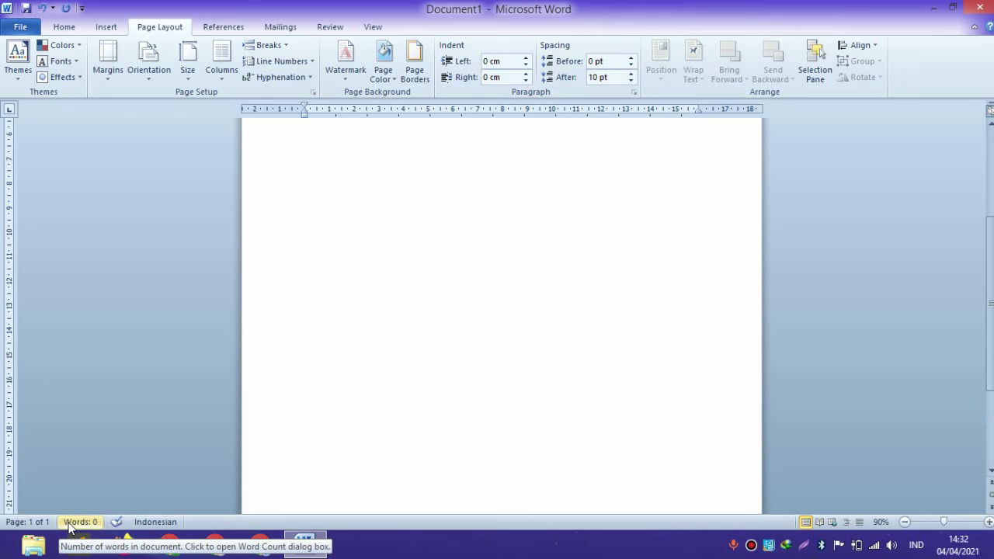
Enter the sample text "Asdlkfjlaksdfj laksdjflkajsd" and run a spelling and grammar check on it.
{"action": "type", "text": "asdlkfjlaksdfj laksdjflkajsd"}
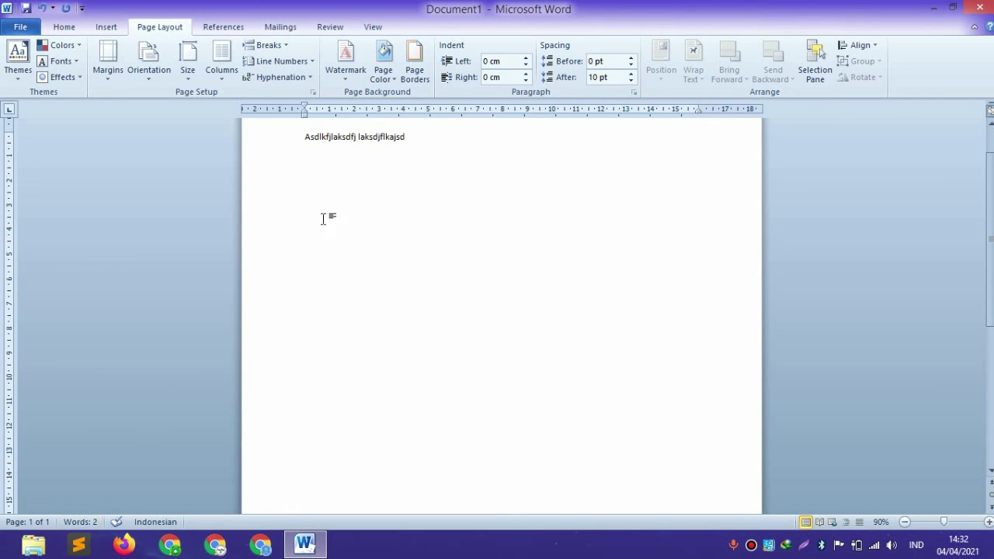
{"action": "left_click", "coordinate": [115, 521]}
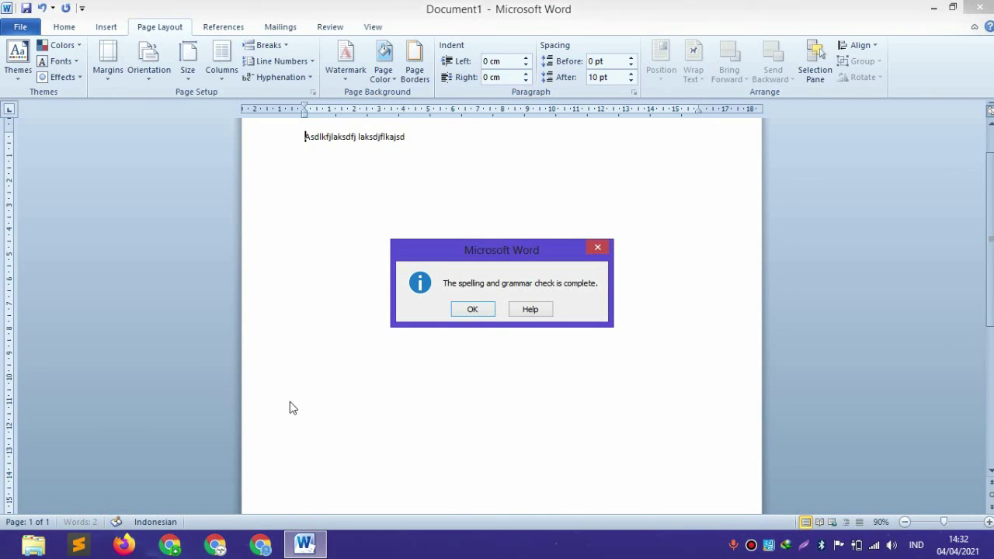
{"action": "left_click", "coordinate": [483, 309]}
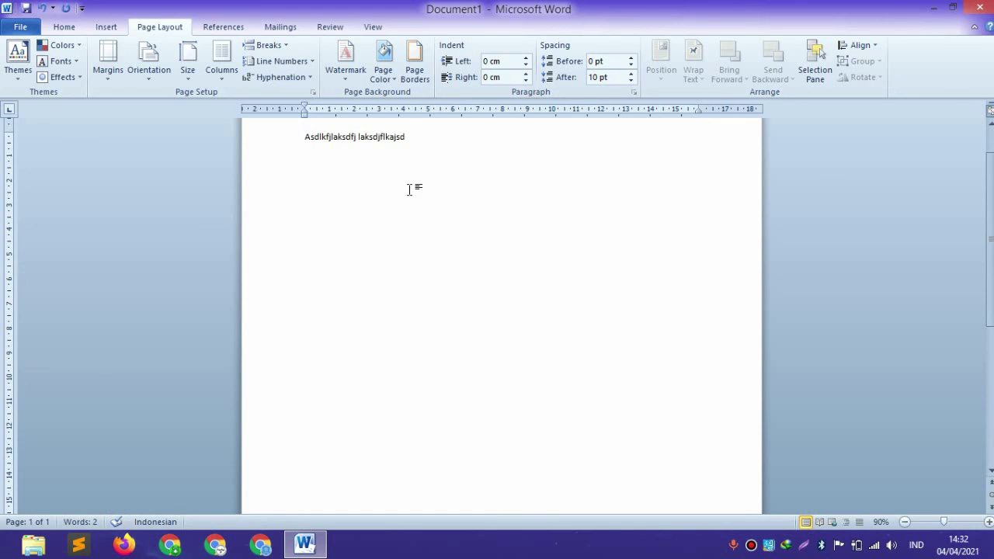
Delete all the sample text from the page.
{"action": "key", "text": "ctrl+a"}
{"action": "key", "text": "Delete"}
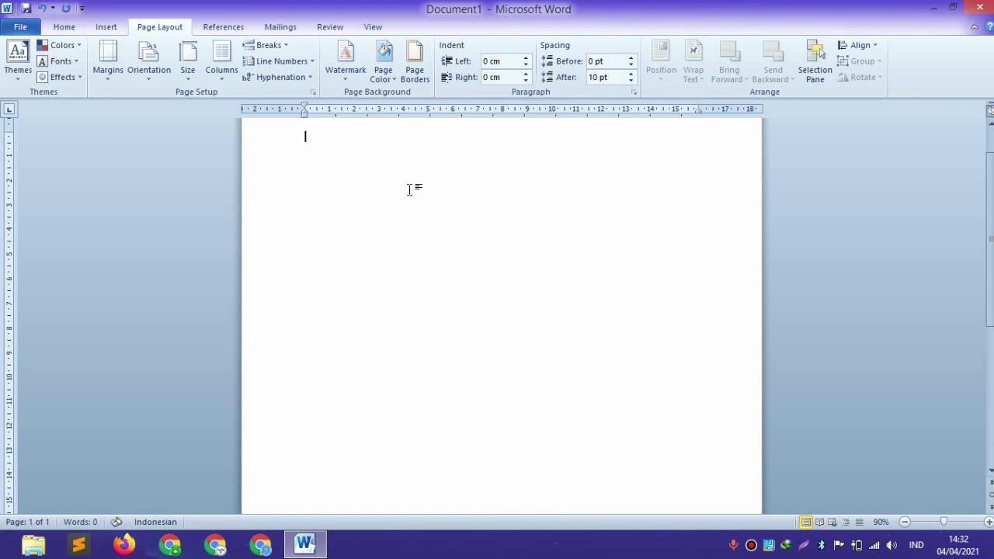
Check which proofing languages are available for the document, without changing the language.
{"action": "left_click", "coordinate": [154, 522]}
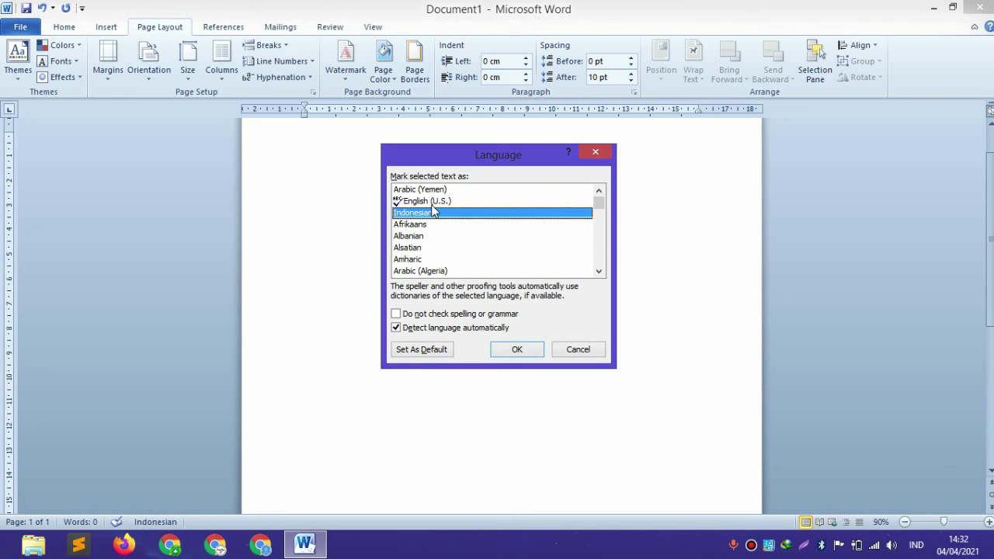
{"action": "left_click", "coordinate": [584, 350]}
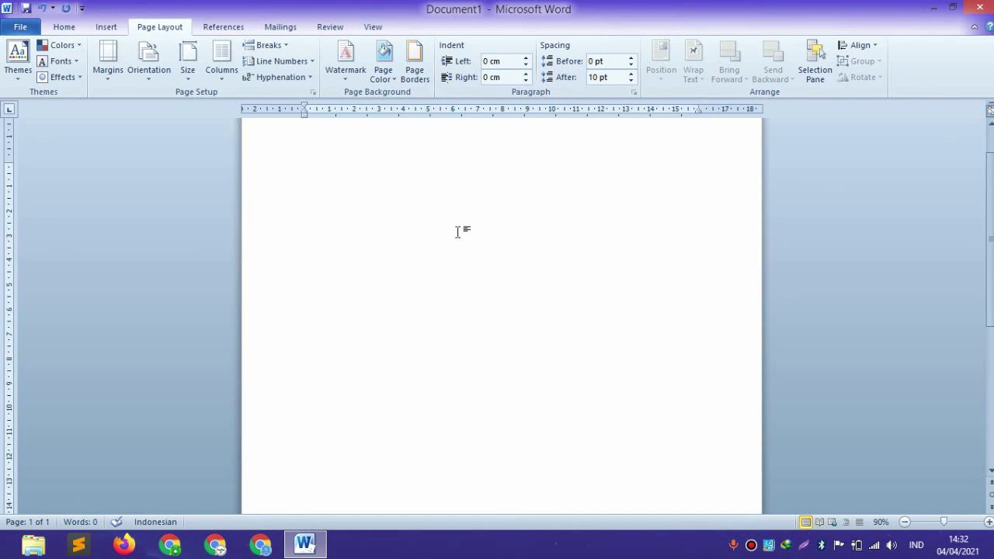
{"action": "scroll", "coordinate": [458, 231], "scroll_direction": "up", "scroll_amount": 1}
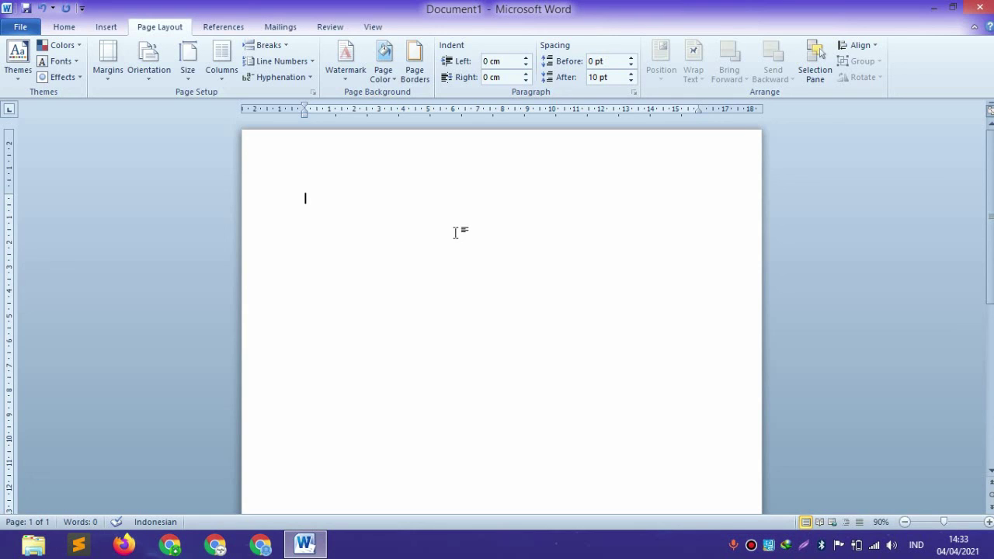
Bring up the proofing language settings once more and dismiss them without changes.
{"action": "left_click", "coordinate": [159, 523]}
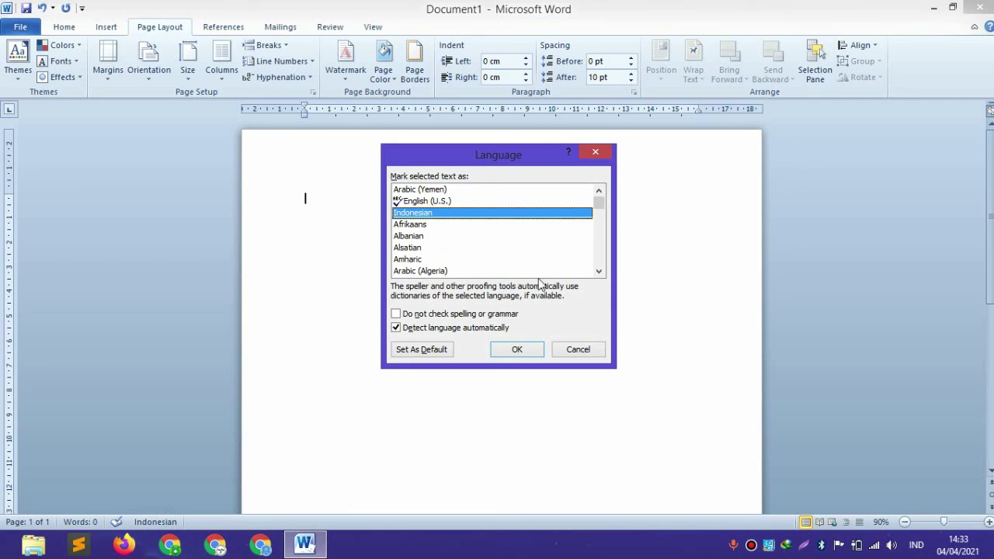
{"action": "left_click", "coordinate": [579, 350]}
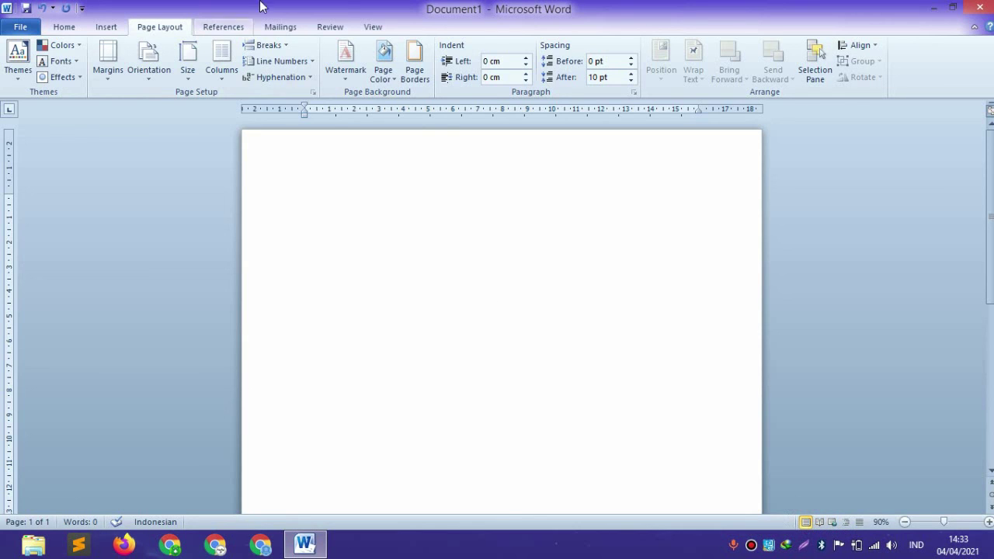
Preview the document in Full Screen Reading and Web Layout views, and return it to Print Layout.
{"action": "left_click", "coordinate": [359, 27]}
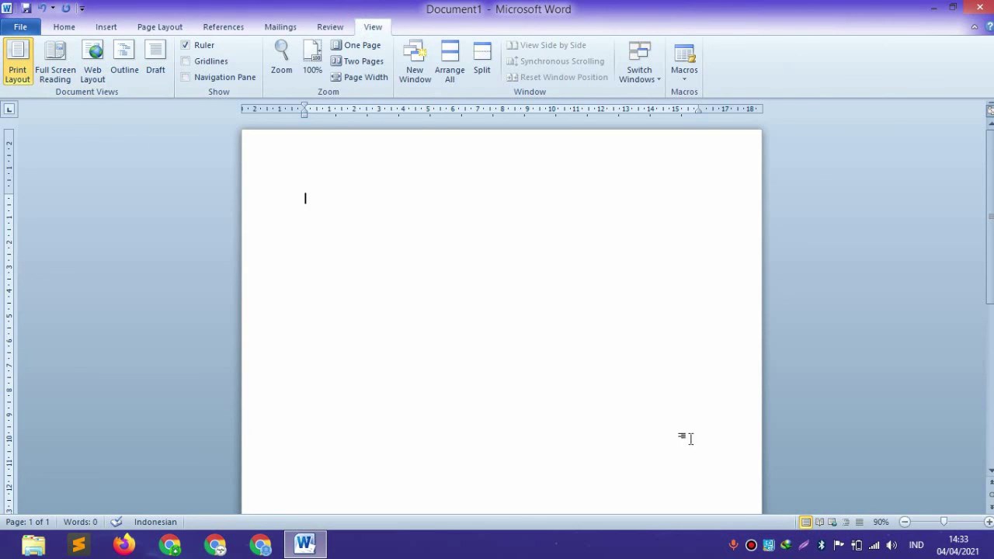
{"action": "left_click", "coordinate": [819, 522]}
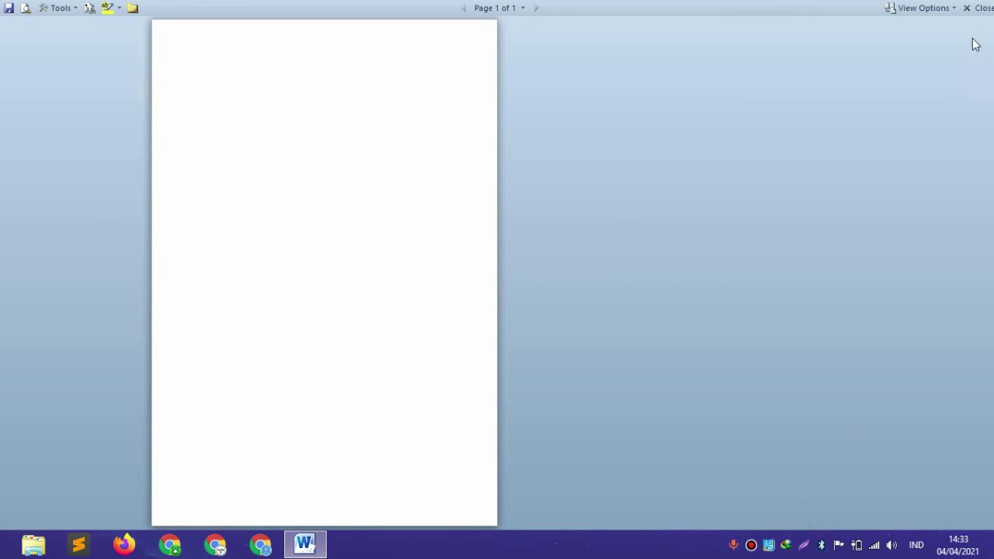
{"action": "left_click", "coordinate": [977, 11]}
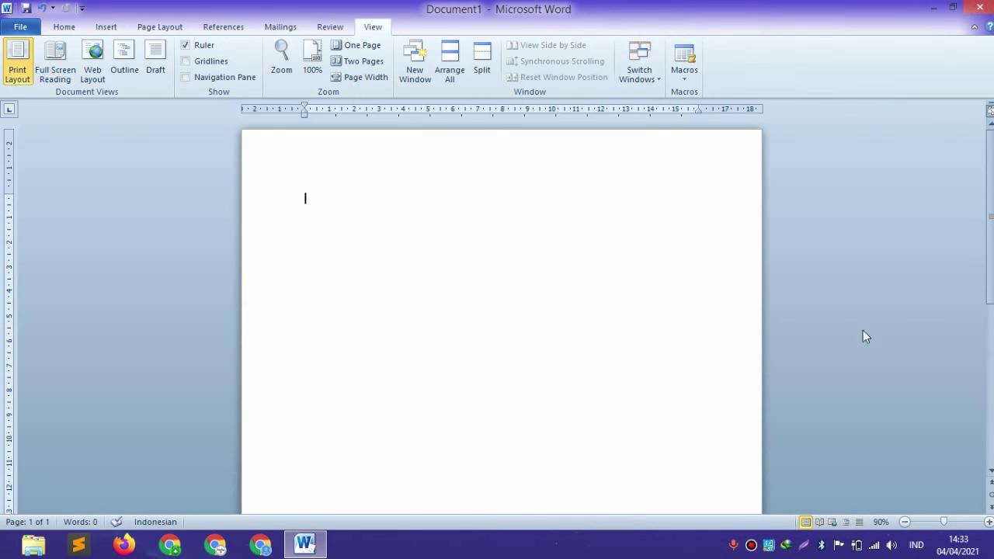
{"action": "left_click", "coordinate": [832, 522]}
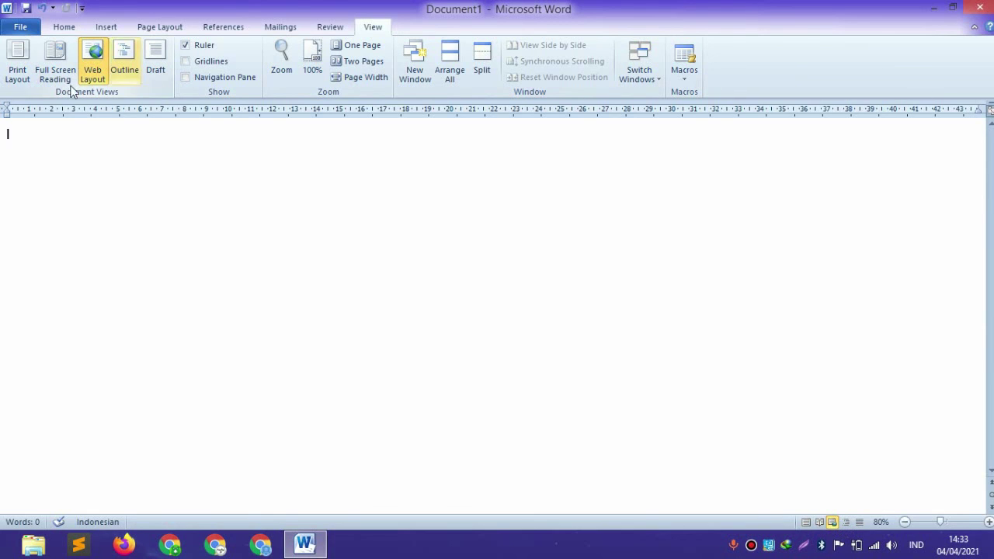
{"action": "left_click", "coordinate": [17, 61]}
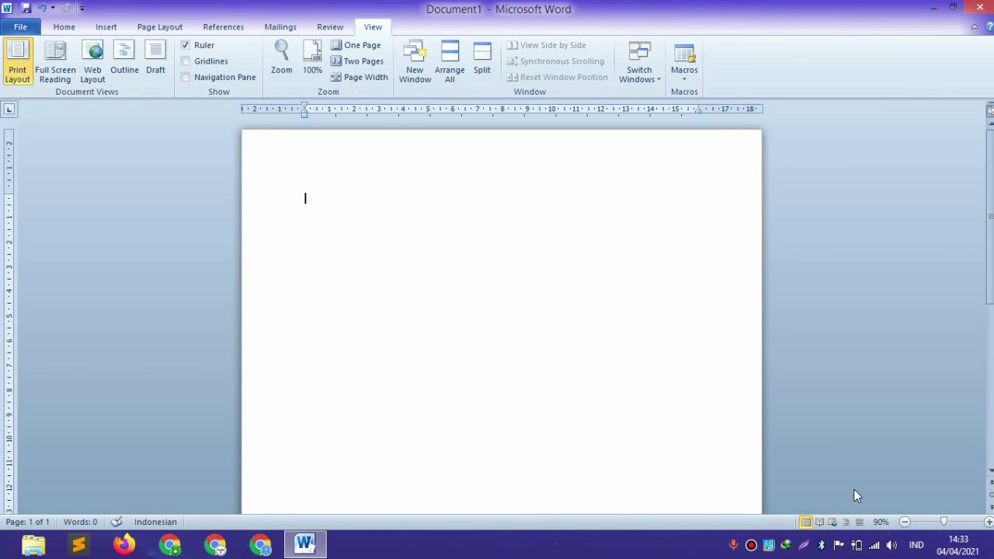
Set the document's zoom level to 100%.
{"action": "left_click", "coordinate": [880, 523]}
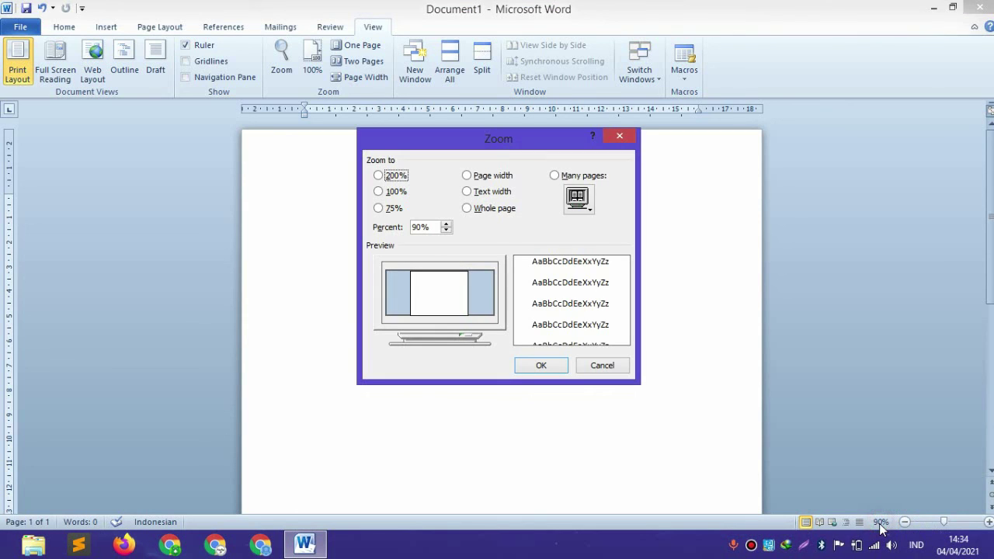
{"action": "left_click", "coordinate": [608, 362]}
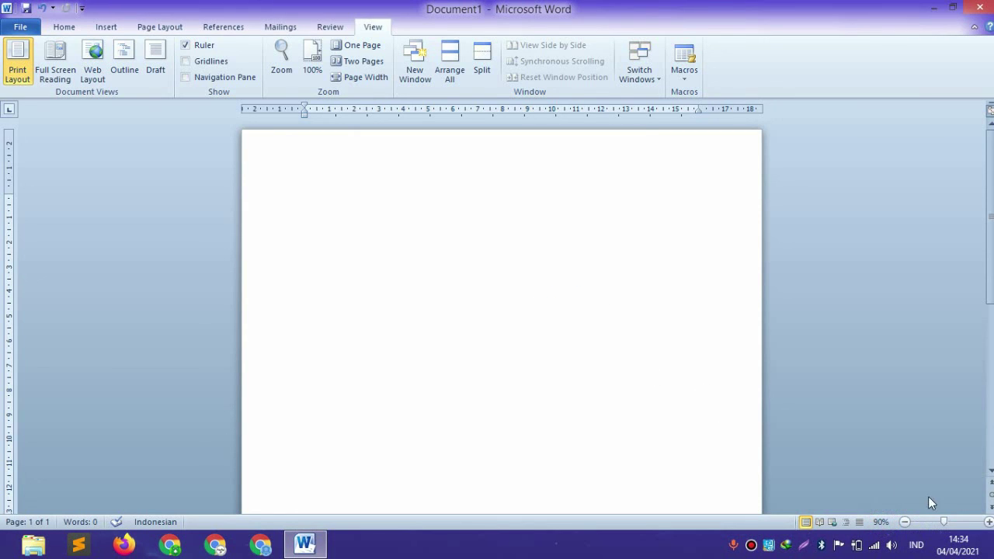
{"action": "left_click", "coordinate": [885, 522]}
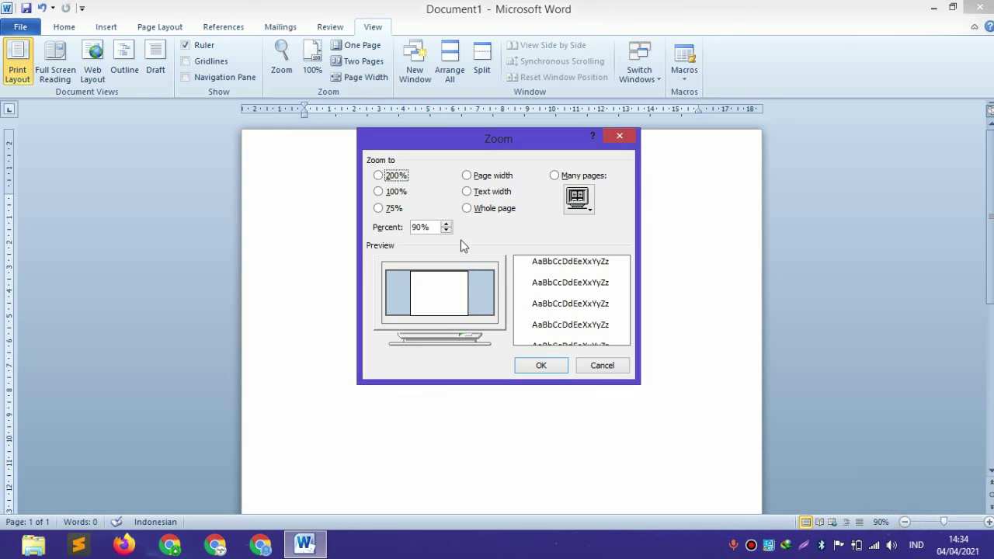
{"action": "left_click", "coordinate": [386, 193]}
{"action": "left_click", "coordinate": [532, 369]}
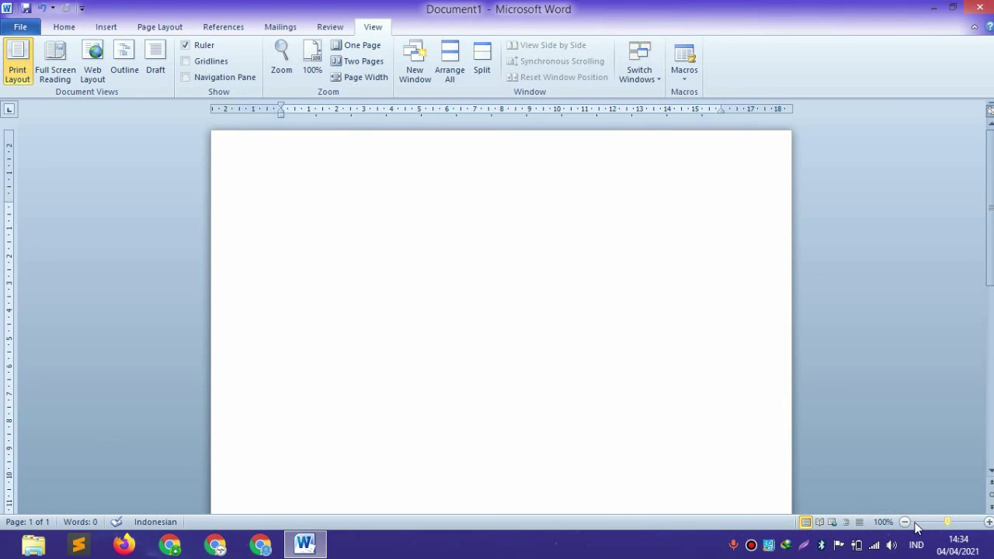
{"action": "mouse_move", "coordinate": [948, 521]}
{"action": "left_mouse_down"}
{"action": "mouse_move", "coordinate": [933, 526]}
{"action": "mouse_move", "coordinate": [956, 526]}
{"action": "mouse_move", "coordinate": [924, 529]}
{"action": "mouse_move", "coordinate": [948, 525]}
{"action": "left_mouse_up"}
Choose the Black color scheme in the general Word options, trying Silver first.
{"action": "left_click", "coordinate": [64, 28]}
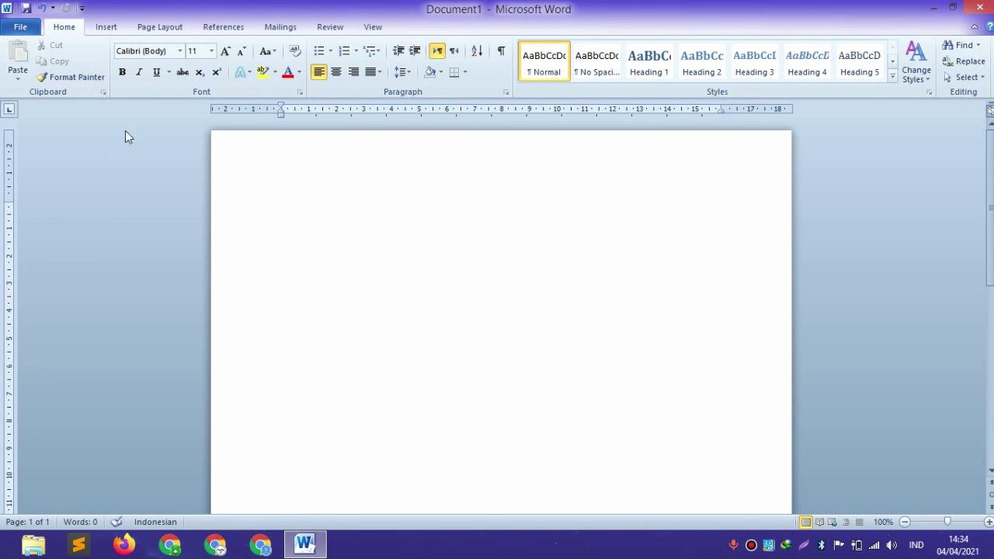
{"action": "left_click", "coordinate": [23, 32]}
{"action": "left_click", "coordinate": [42, 300]}
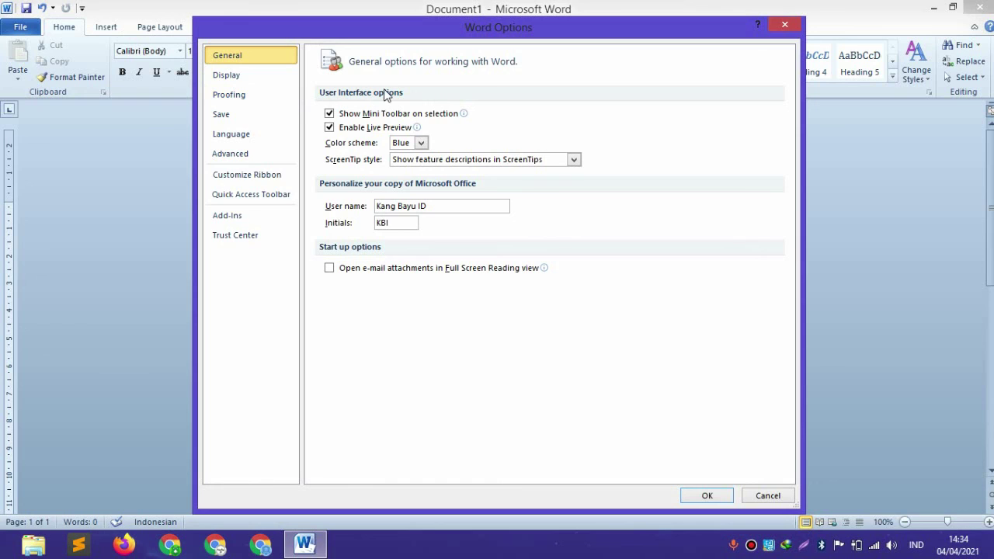
{"action": "left_click", "coordinate": [417, 144]}
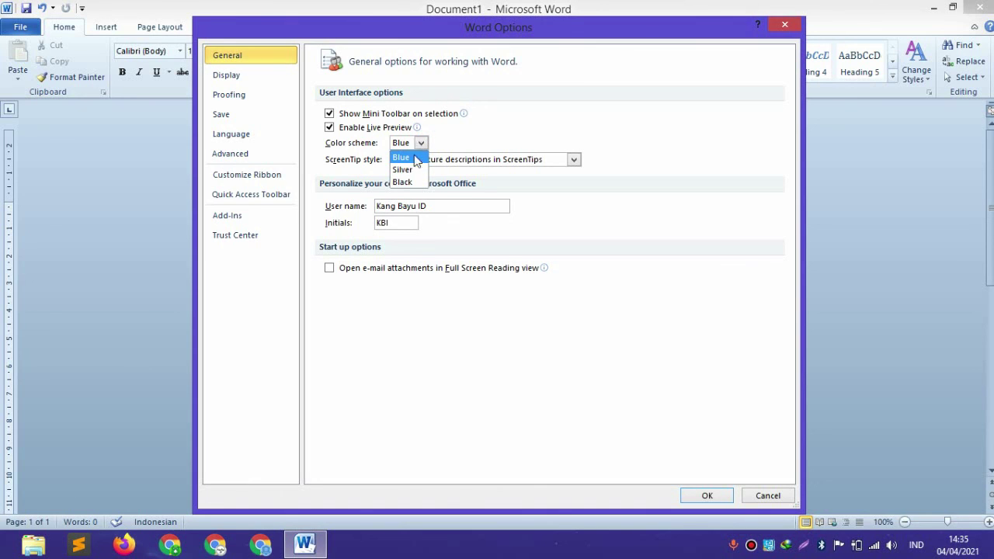
{"action": "left_click", "coordinate": [405, 171]}
{"action": "left_click", "coordinate": [407, 143]}
{"action": "left_click", "coordinate": [402, 184]}
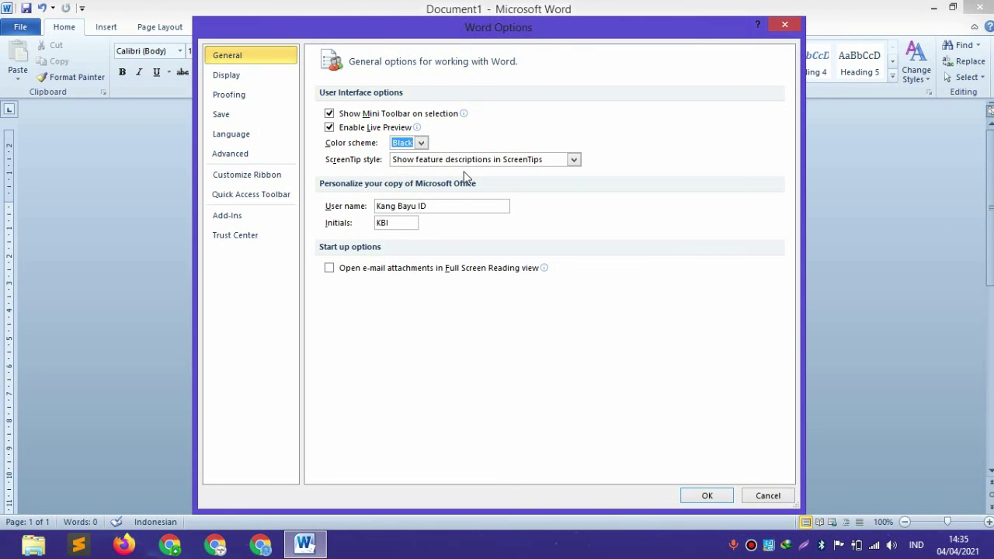
Review the Display, Proofing and Language categories of the Word options.
{"action": "left_click", "coordinate": [269, 75]}
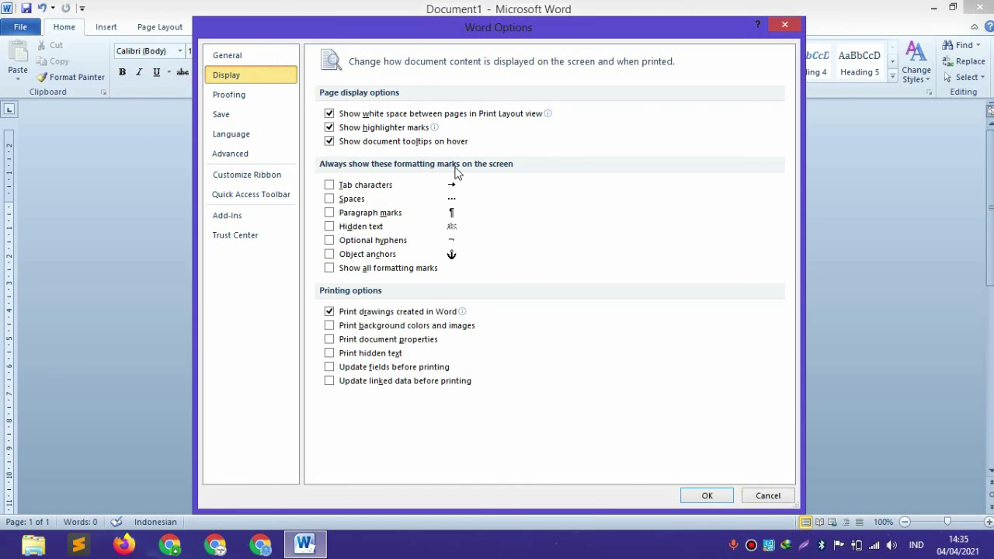
{"action": "left_click", "coordinate": [271, 101]}
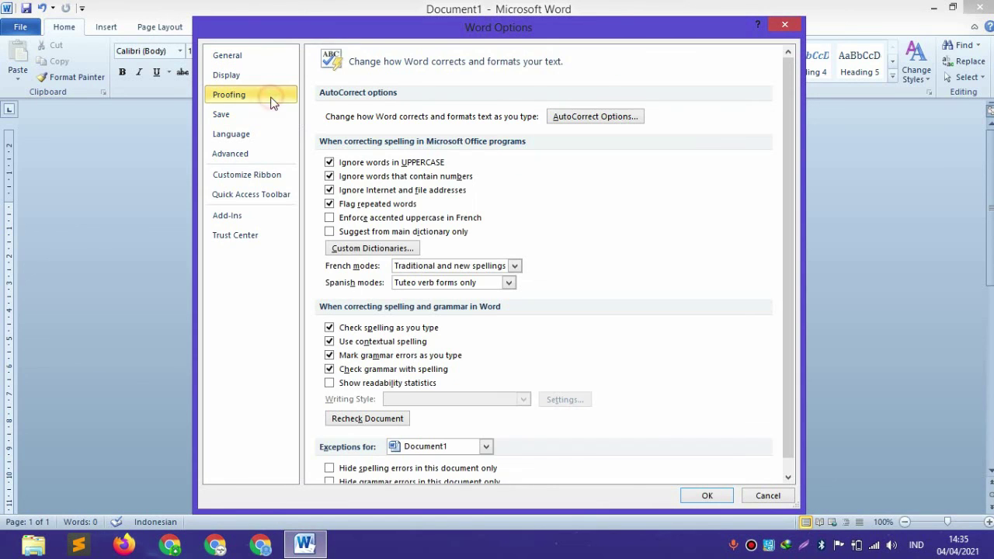
{"action": "scroll", "coordinate": [449, 143], "scroll_direction": "down", "scroll_amount": 1}
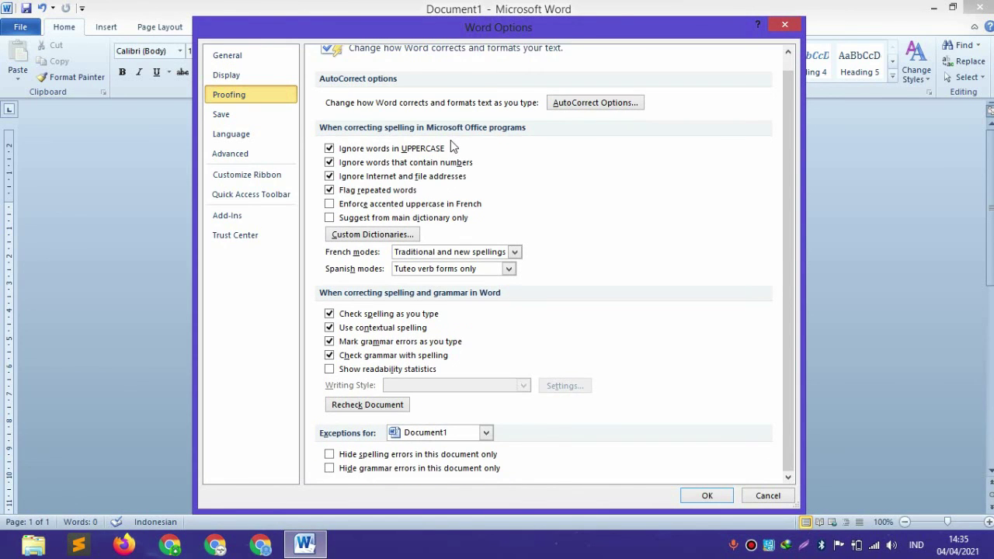
{"action": "scroll", "coordinate": [450, 145], "scroll_direction": "up", "scroll_amount": 1}
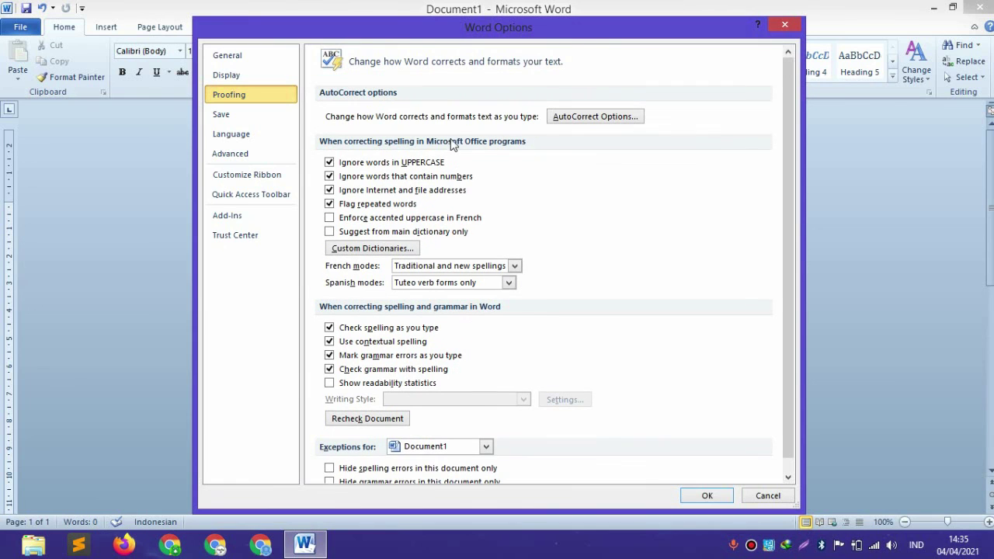
{"action": "left_click", "coordinate": [245, 138]}
Enable Show text boundaries among the document content settings of the advanced Word options.
{"action": "left_click", "coordinate": [245, 157]}
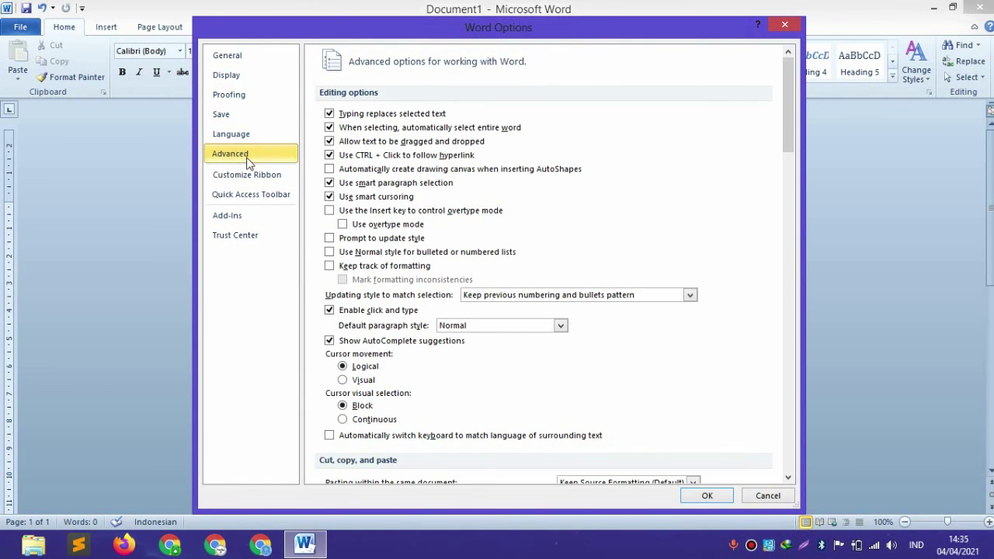
{"action": "scroll", "coordinate": [461, 162], "scroll_direction": "down", "scroll_amount": 7}
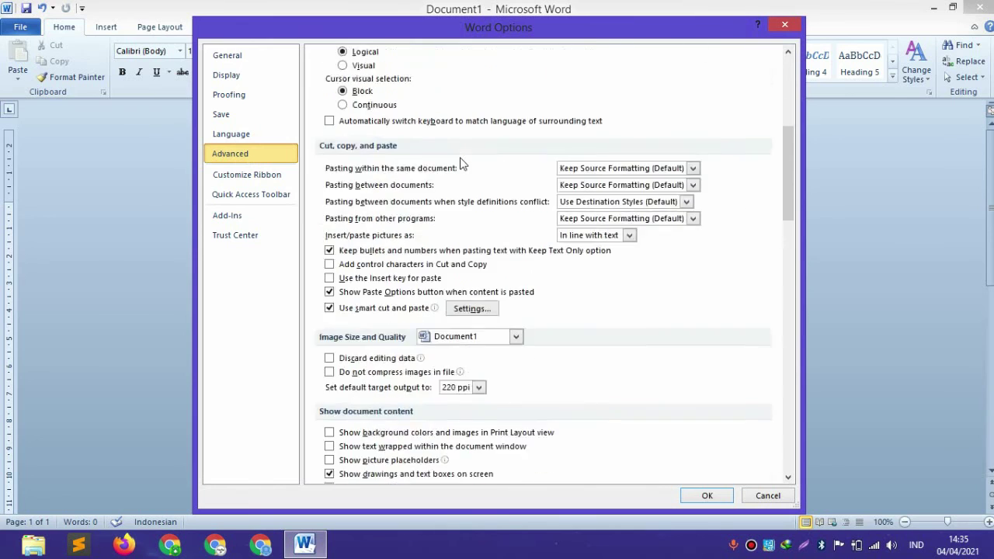
{"action": "scroll", "coordinate": [461, 161], "scroll_direction": "down", "scroll_amount": 7}
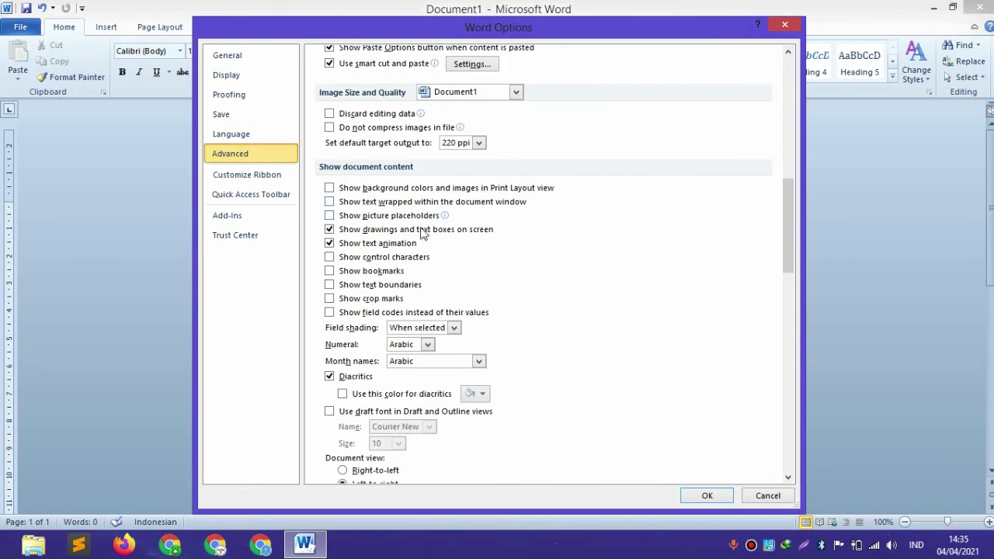
{"action": "left_click", "coordinate": [329, 285]}
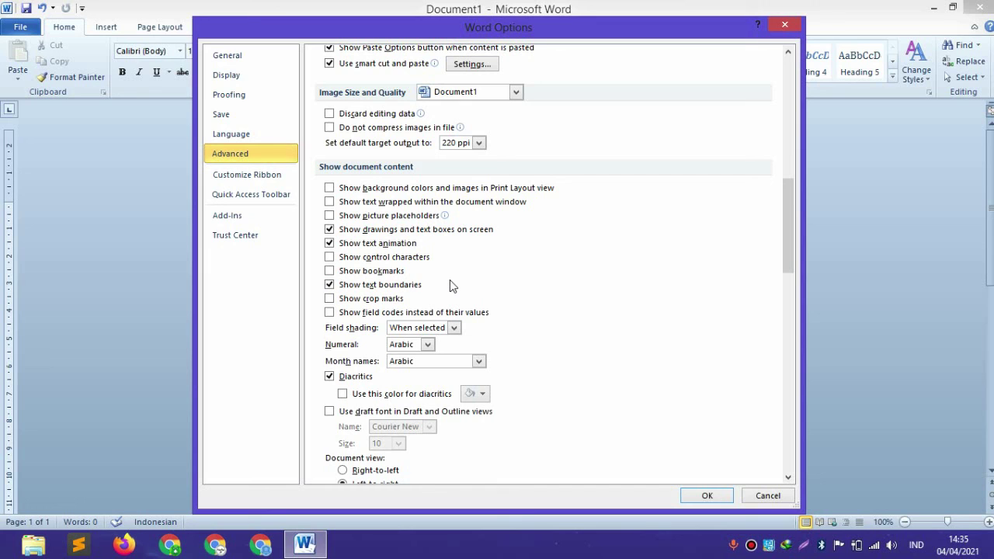
Look through the popular commands available for customizing the ribbon.
{"action": "left_click", "coordinate": [267, 181]}
{"action": "scroll", "coordinate": [426, 220], "scroll_direction": "down", "scroll_amount": 1}
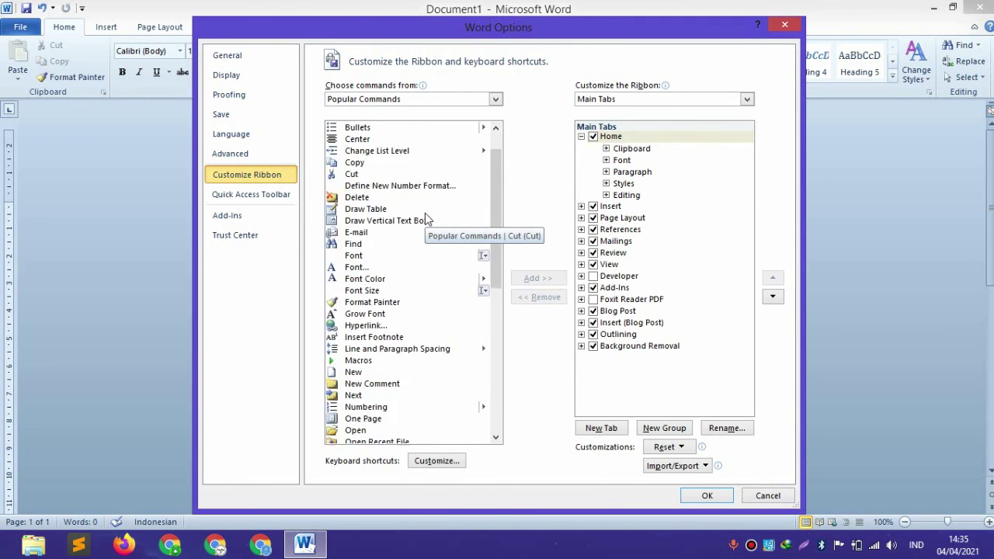
{"action": "scroll", "coordinate": [425, 220], "scroll_direction": "down", "scroll_amount": 1}
{"action": "scroll", "coordinate": [426, 219], "scroll_direction": "down", "scroll_amount": 4}
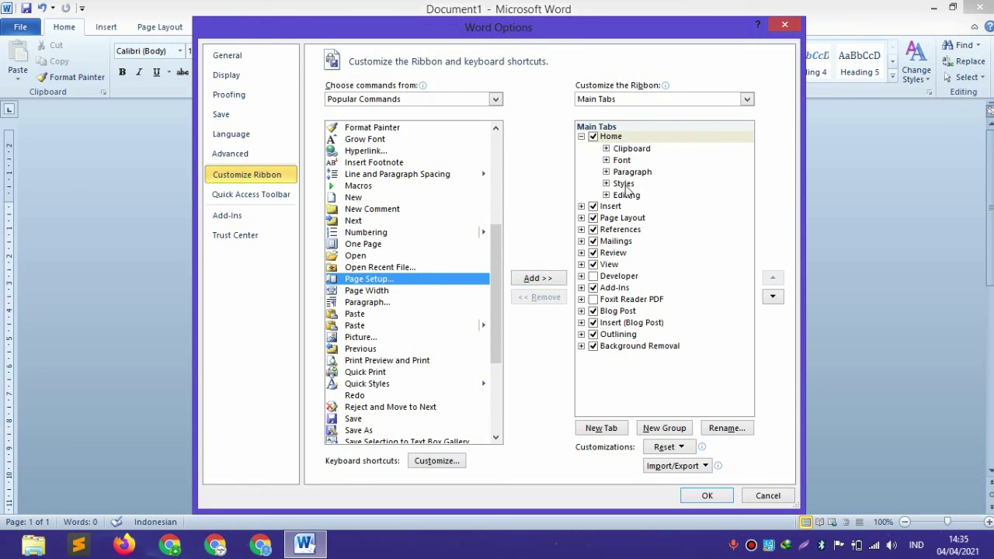
Compare the All Tabs and Tool Tabs listings of the ribbon customization, ending on All Tabs.
{"action": "left_click", "coordinate": [590, 99]}
{"action": "left_click", "coordinate": [590, 112]}
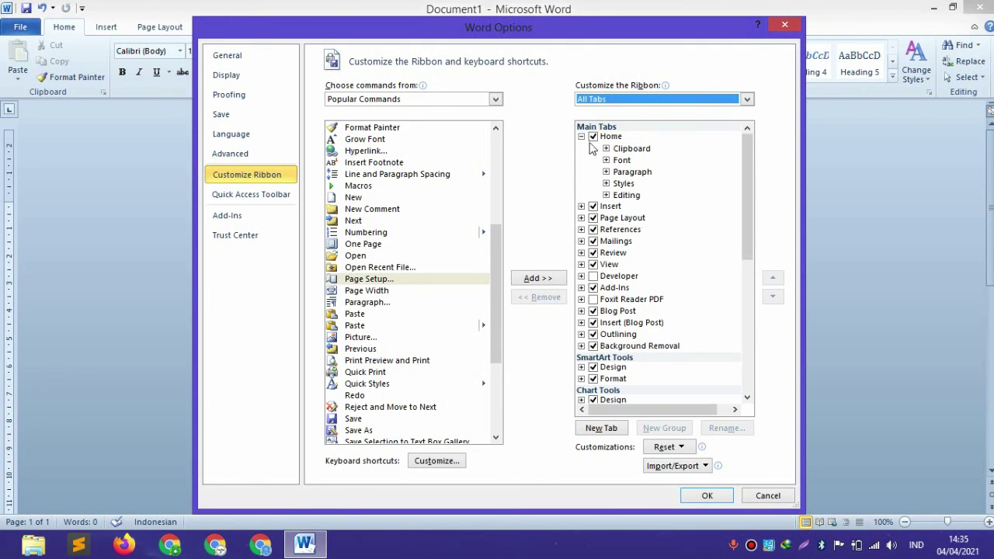
{"action": "left_click", "coordinate": [621, 99]}
{"action": "left_click", "coordinate": [610, 141]}
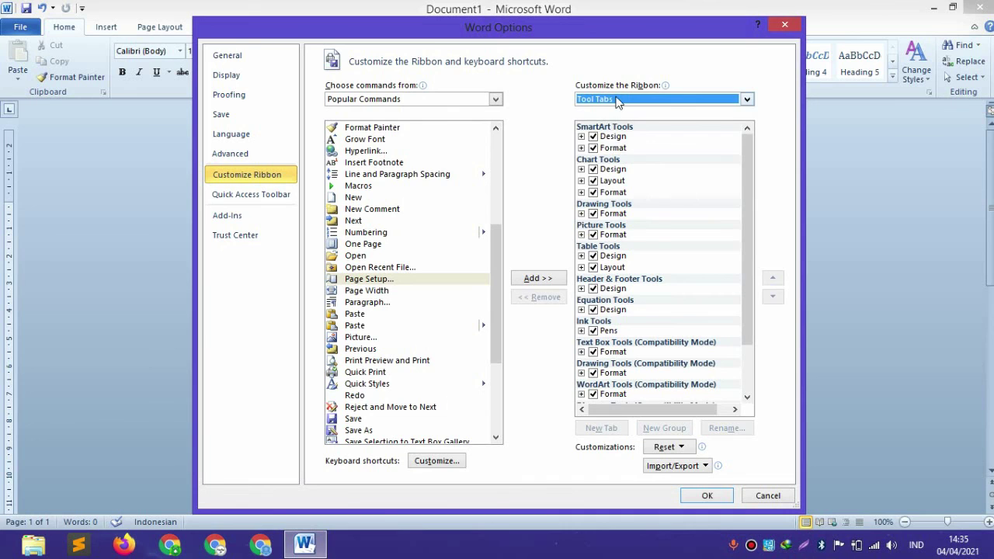
{"action": "left_click", "coordinate": [615, 100]}
{"action": "left_click", "coordinate": [613, 111]}
Try to add the Page Setup command to the ribbon.
{"action": "left_click", "coordinate": [381, 284]}
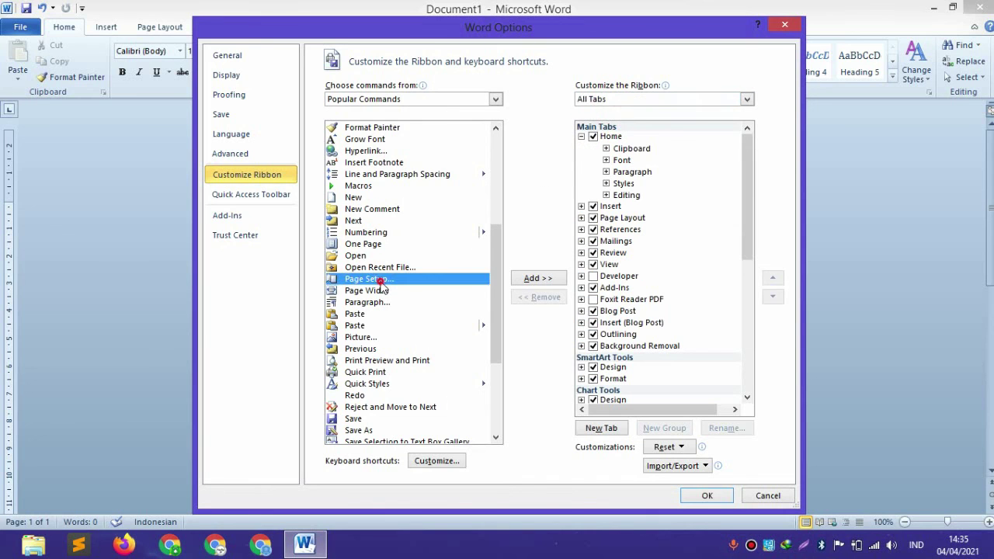
{"action": "left_click", "coordinate": [524, 282]}
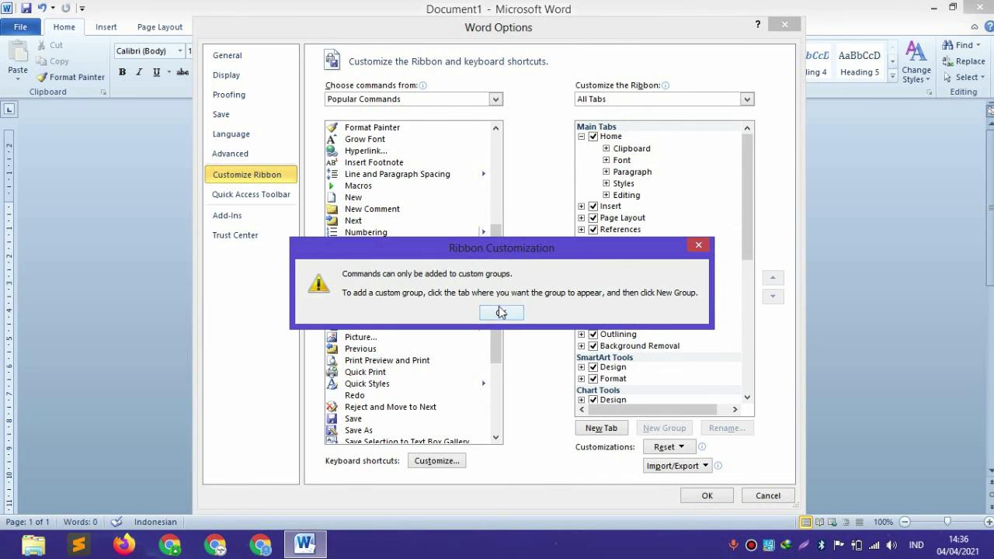
{"action": "left_click", "coordinate": [501, 310]}
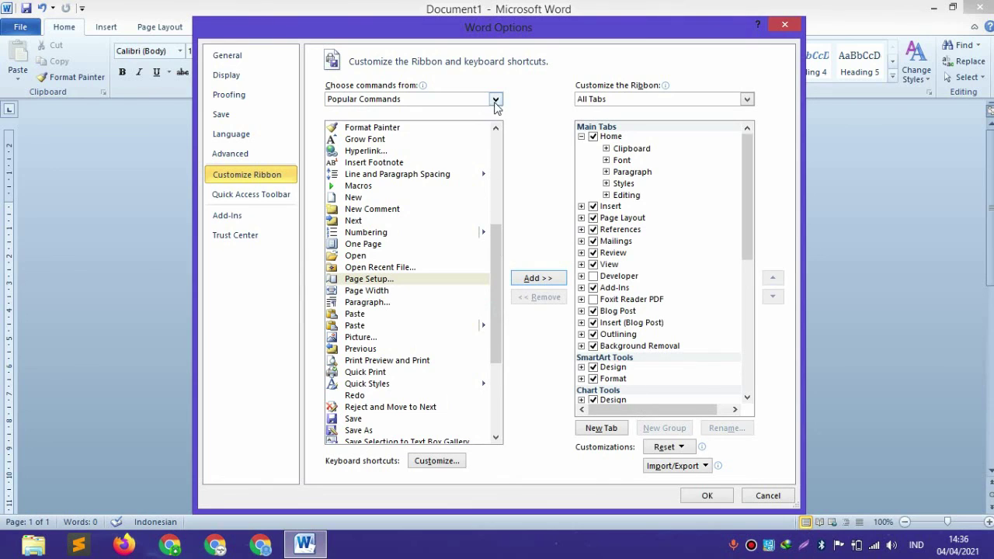
Limit the ribbon customization listing to Main Tabs and select the Page Width command.
{"action": "left_click", "coordinate": [605, 100]}
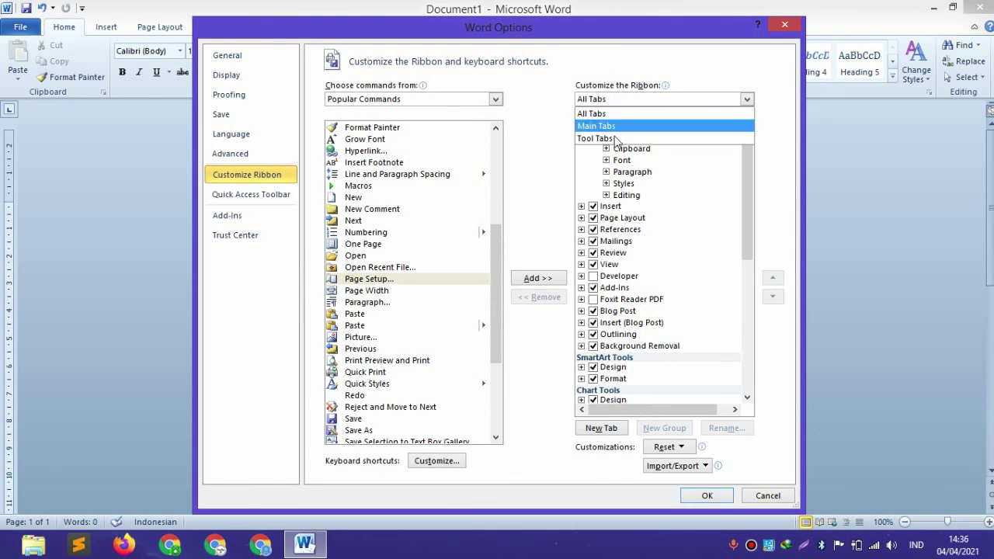
{"action": "left_click", "coordinate": [610, 114]}
{"action": "left_click", "coordinate": [611, 99]}
{"action": "left_click", "coordinate": [613, 113]}
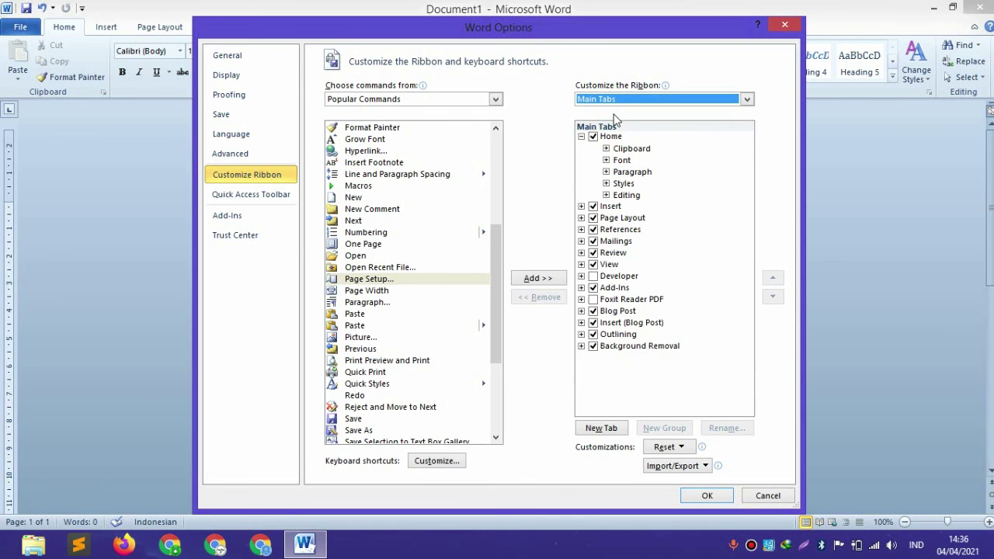
{"action": "left_click", "coordinate": [380, 293]}
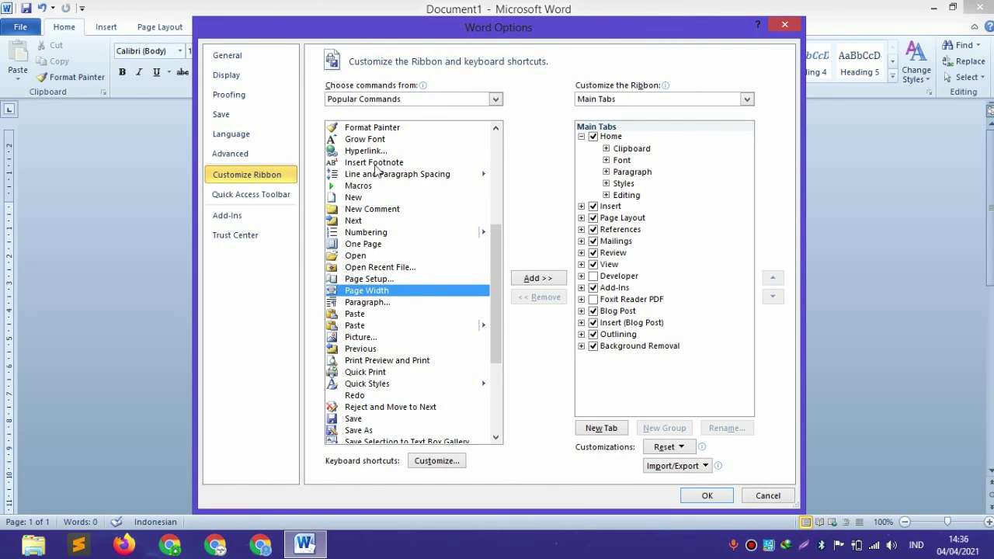
Add the Page Setup and Print Preview and Print commands to the Quick Access Toolbar for all documents.
{"action": "left_click", "coordinate": [247, 194]}
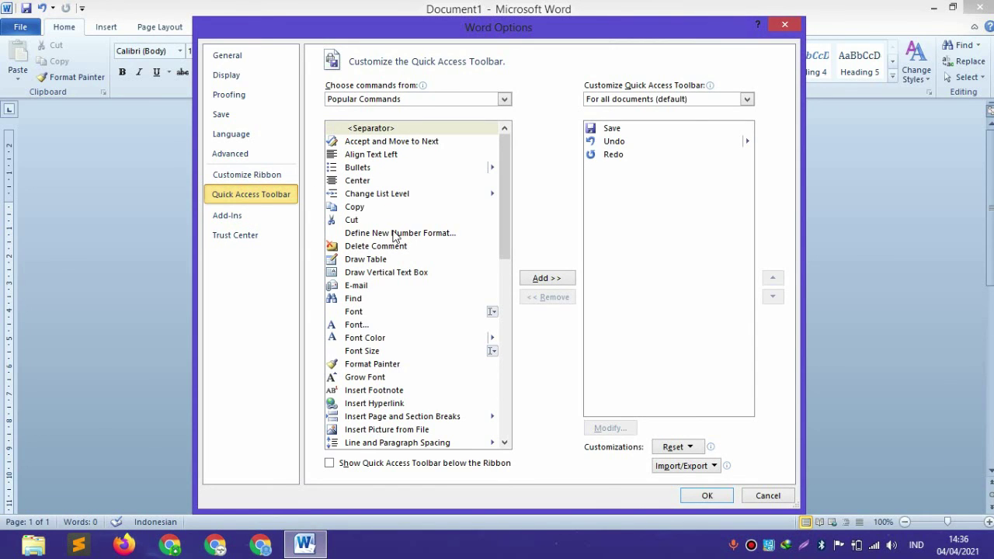
{"action": "scroll", "coordinate": [391, 336], "scroll_direction": "down", "scroll_amount": 5}
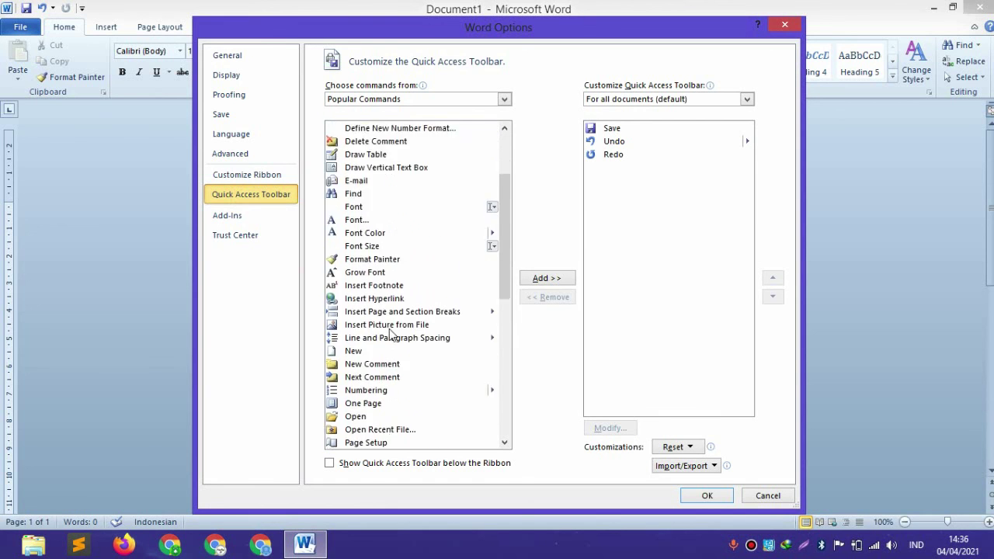
{"action": "double_click", "coordinate": [383, 338]}
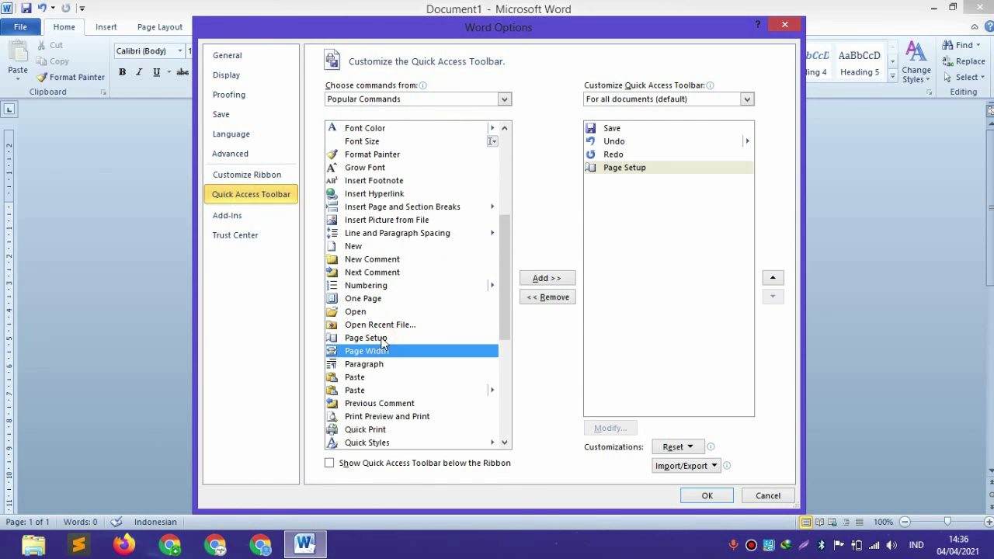
{"action": "scroll", "coordinate": [374, 247], "scroll_direction": "down", "scroll_amount": 3}
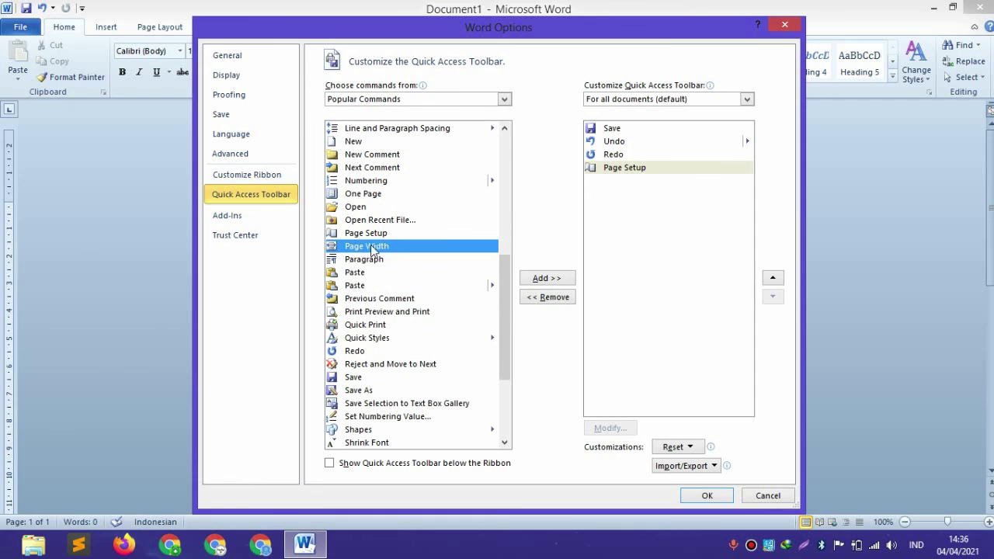
{"action": "left_click", "coordinate": [374, 314]}
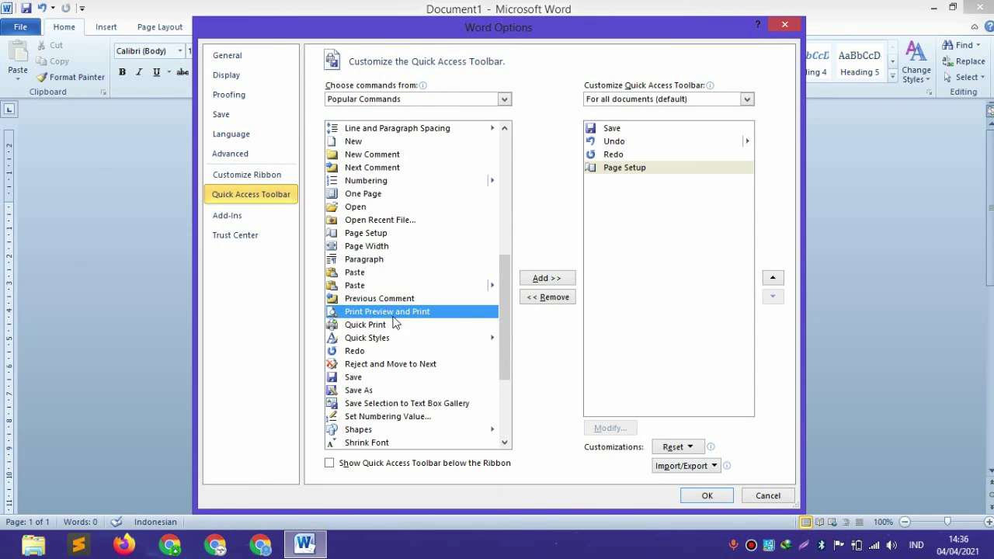
{"action": "left_click", "coordinate": [531, 280]}
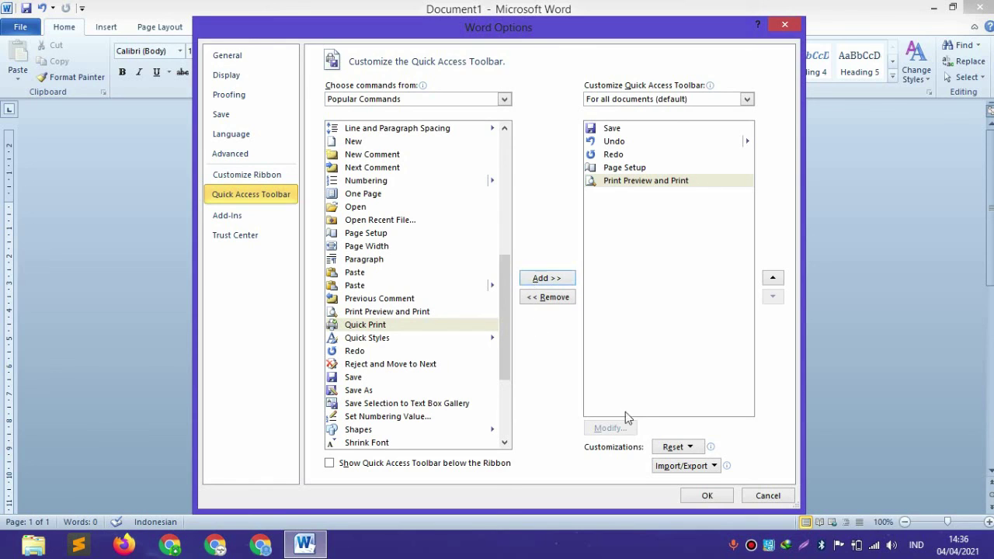
{"action": "left_click", "coordinate": [708, 495]}
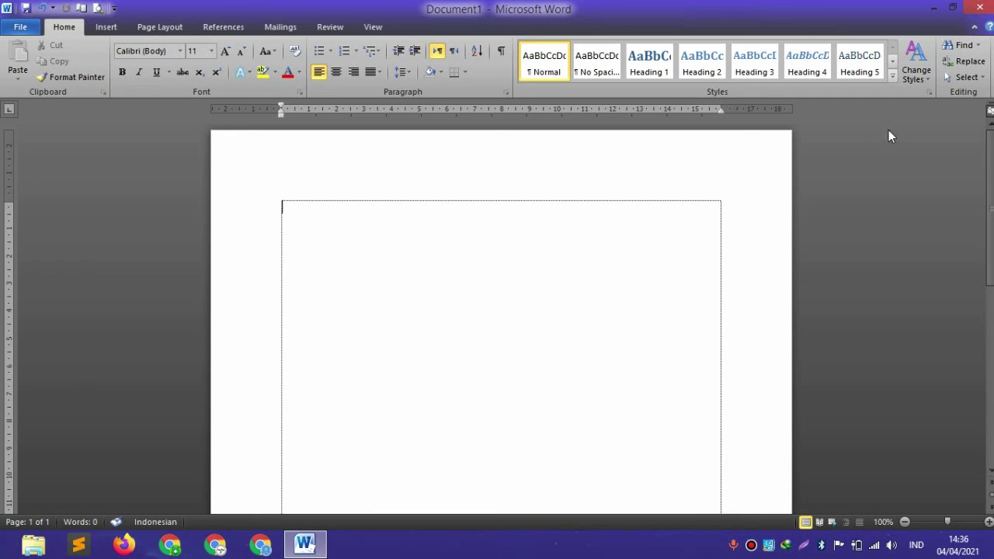
Change the document's style set to Word 2003 and its theme fonts to Office Classic.
{"action": "left_click", "coordinate": [915, 77]}
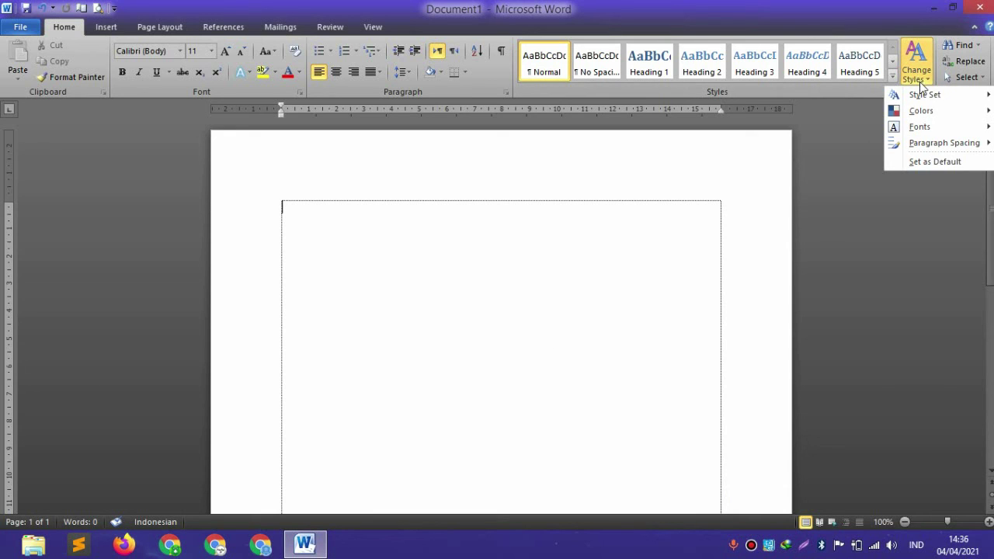
{"action": "mouse_move", "coordinate": [924, 96]}
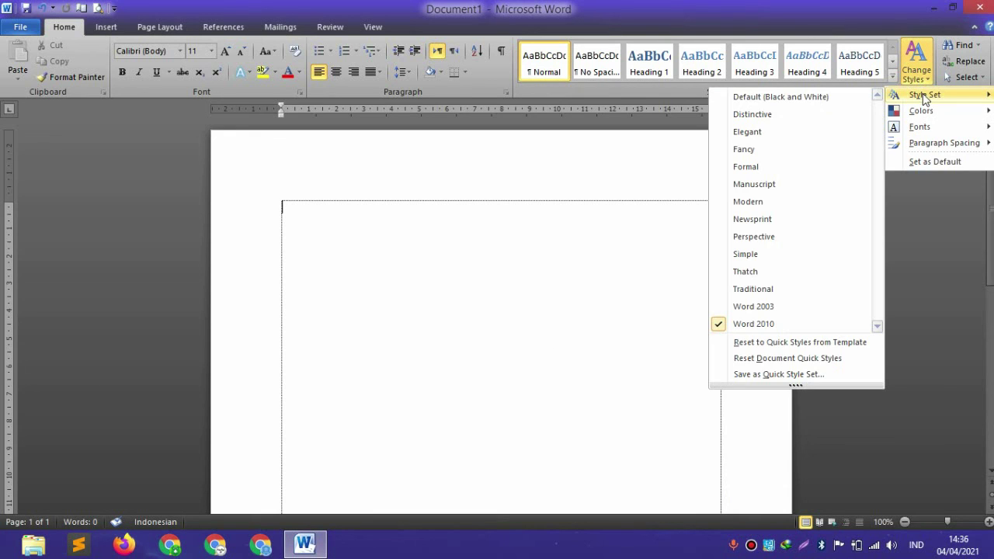
{"action": "left_click", "coordinate": [757, 306]}
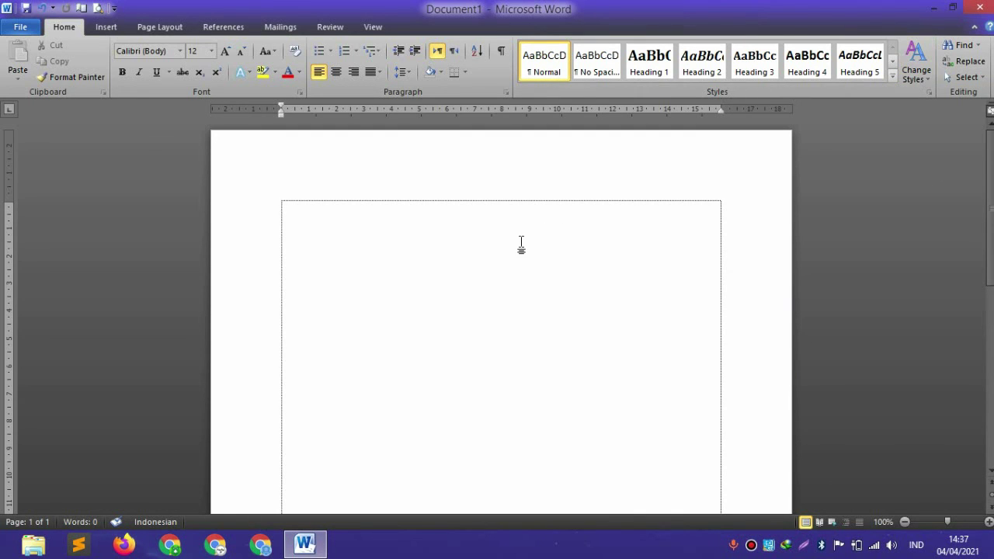
{"action": "left_click", "coordinate": [914, 78]}
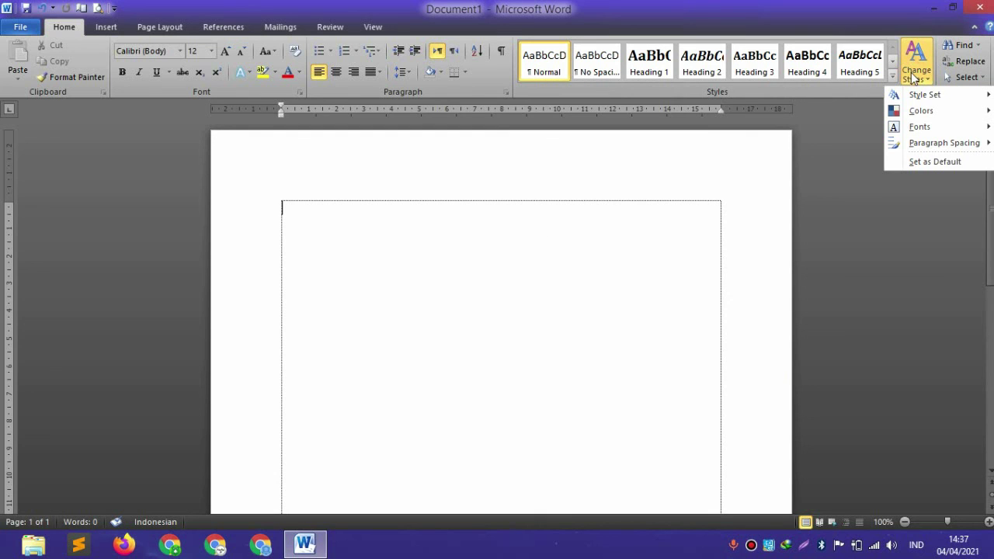
{"action": "mouse_move", "coordinate": [908, 129]}
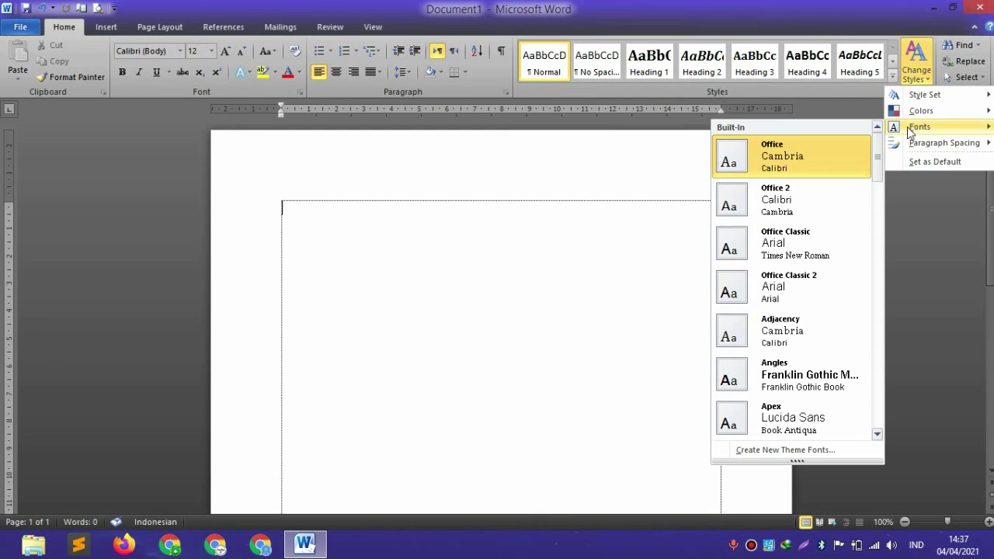
{"action": "left_click", "coordinate": [804, 247]}
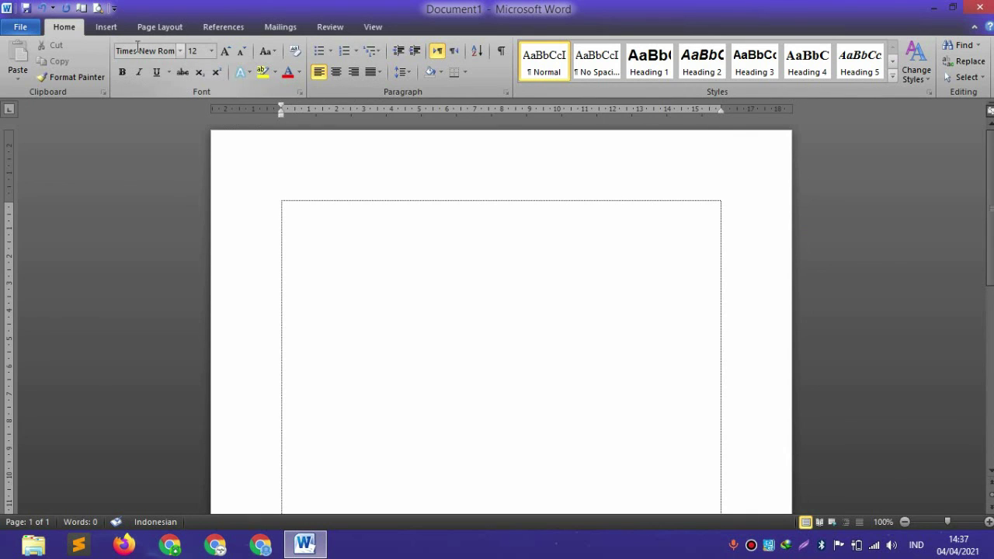
Set the paper size to Folio in the page setup.
{"action": "left_click", "coordinate": [97, 8]}
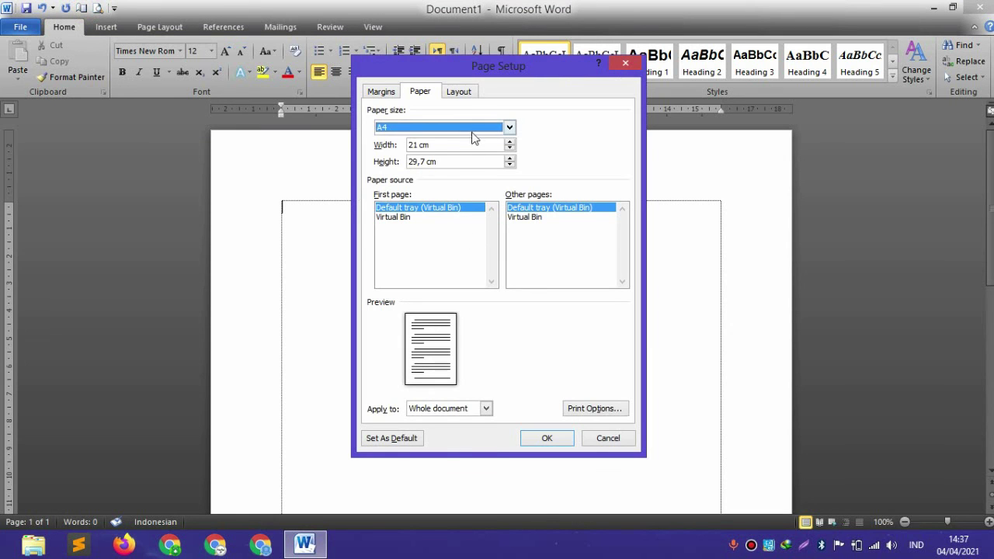
{"action": "left_click", "coordinate": [499, 127]}
{"action": "scroll", "coordinate": [432, 160], "scroll_direction": "up", "scroll_amount": 2}
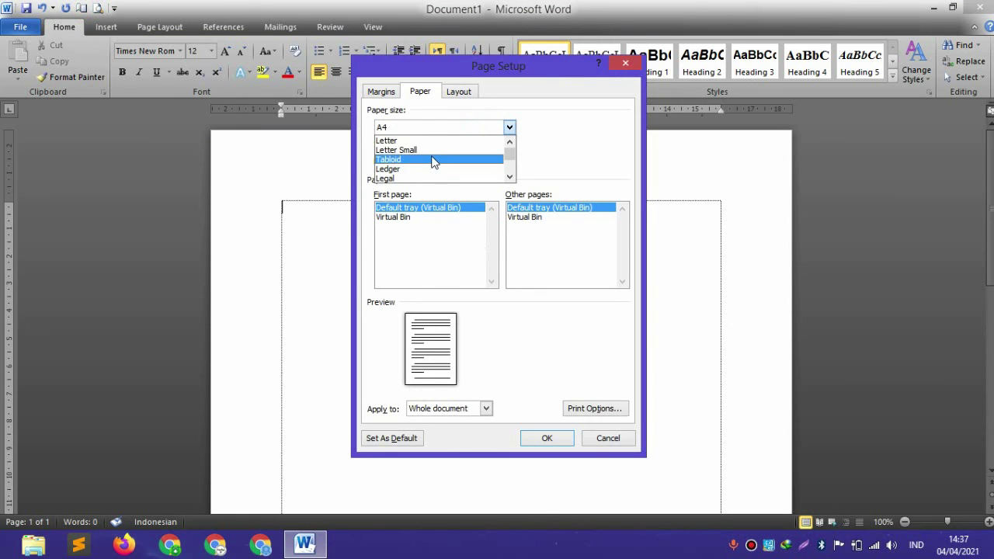
{"action": "scroll", "coordinate": [433, 160], "scroll_direction": "down", "scroll_amount": 3}
{"action": "scroll", "coordinate": [443, 154], "scroll_direction": "up", "scroll_amount": 1}
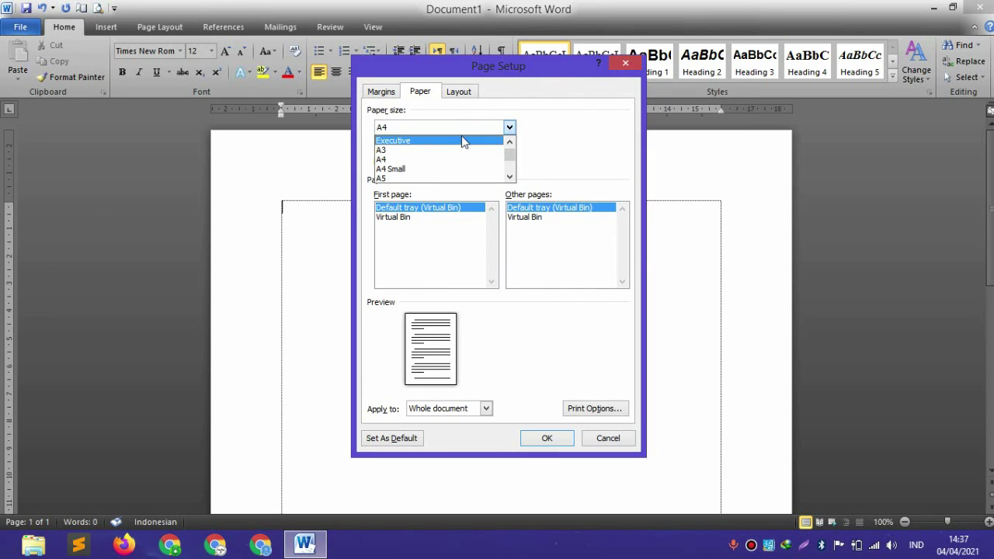
{"action": "left_click", "coordinate": [461, 136]}
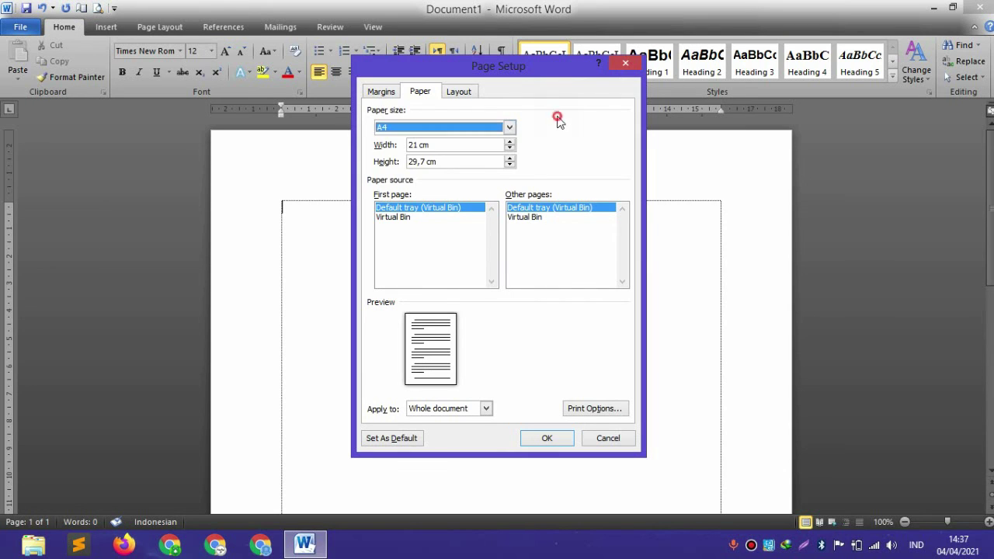
{"action": "left_click", "coordinate": [503, 128]}
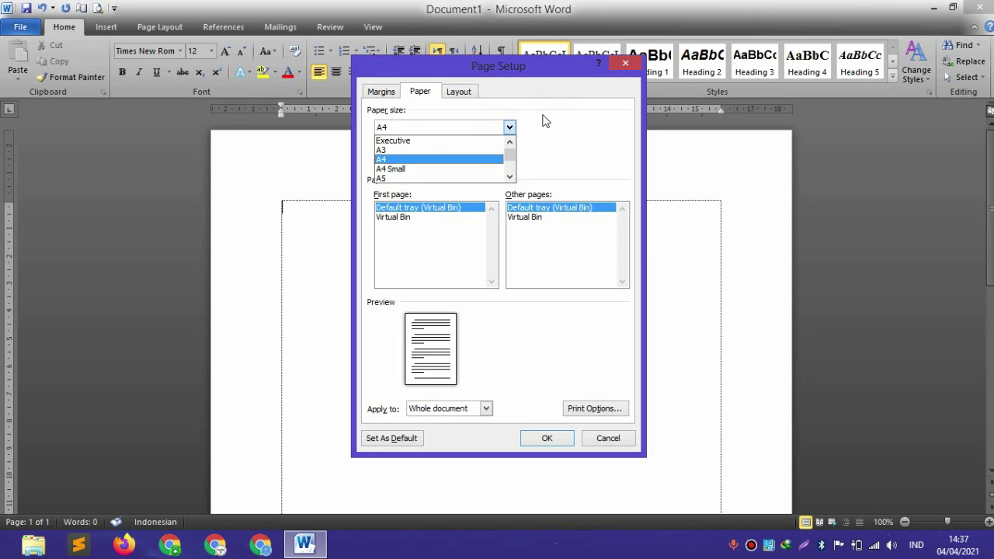
{"action": "key", "text": "Down"}
{"action": "key", "text": "Down"}
{"action": "key", "text": "Down"}
{"action": "key", "text": "Down"}
{"action": "key", "text": "Down"}
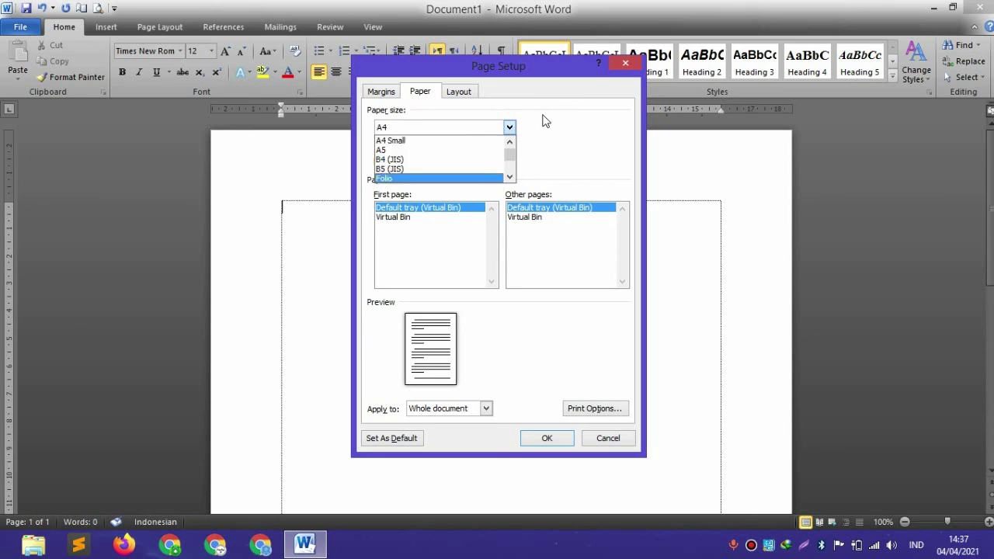
{"action": "key", "text": "Return"}
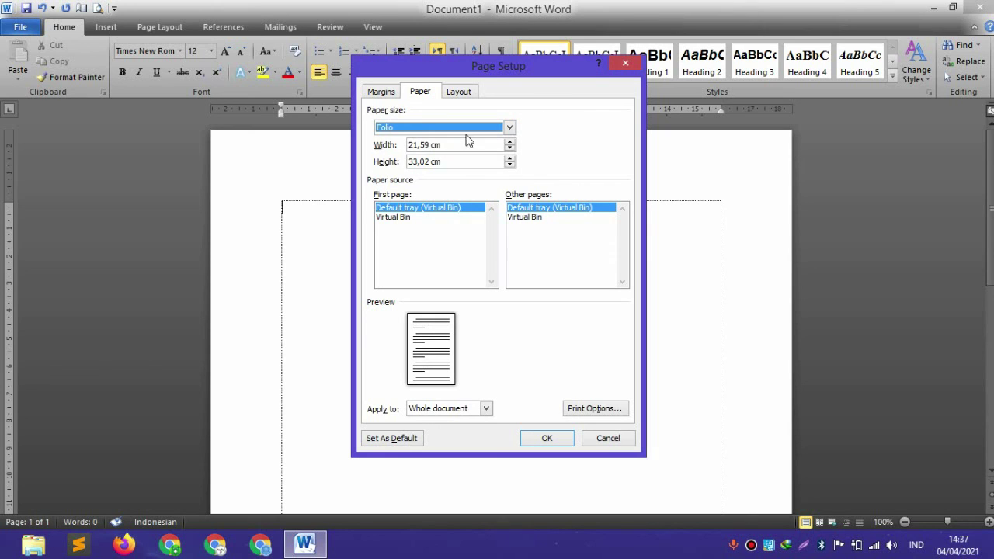
Set the top, bottom, left and right page margins to 2 cm each.
{"action": "left_click", "coordinate": [384, 91]}
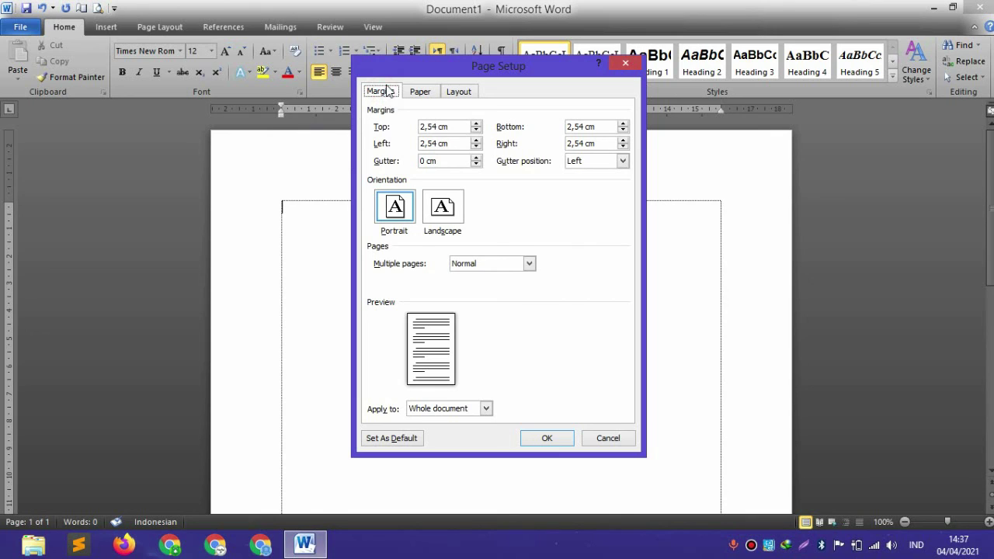
{"action": "triple_click", "coordinate": [462, 127]}
{"action": "type", "text": "2"}
{"action": "key", "text": "Tab"}
{"action": "type", "text": "2"}
{"action": "key", "text": "Tab"}
{"action": "type", "text": "2"}
{"action": "key", "text": "Tab"}
{"action": "type", "text": "2"}
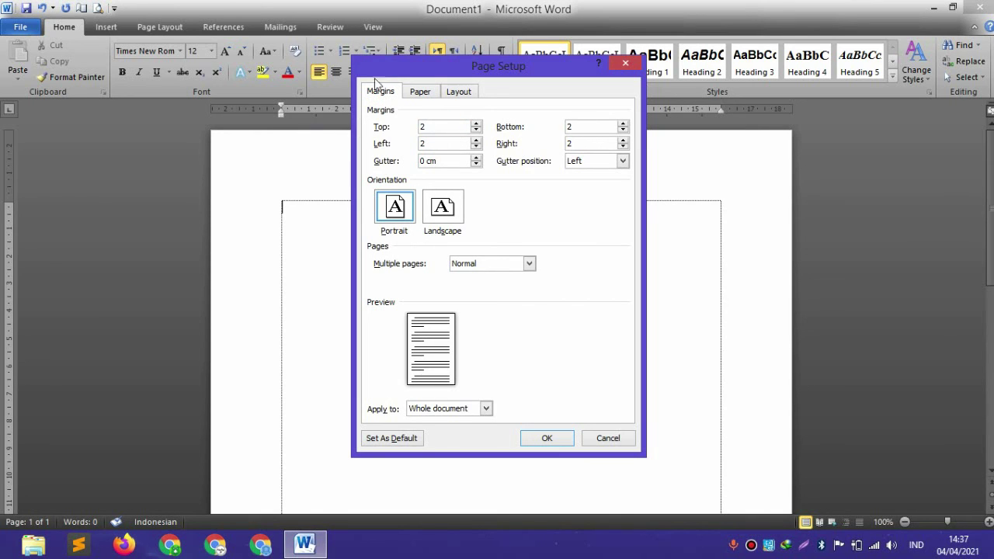
Re-enter 2 cm for the left margin, set the gutter to 1 cm, and apply the page setup.
{"action": "left_click", "coordinate": [439, 141]}
{"action": "type", "text": "3"}
{"action": "key", "text": "BackSpace"}
{"action": "type", "text": "2"}
{"action": "key", "text": "alt+g"}
{"action": "type", "text": "1"}
{"action": "key", "text": "Tab"}
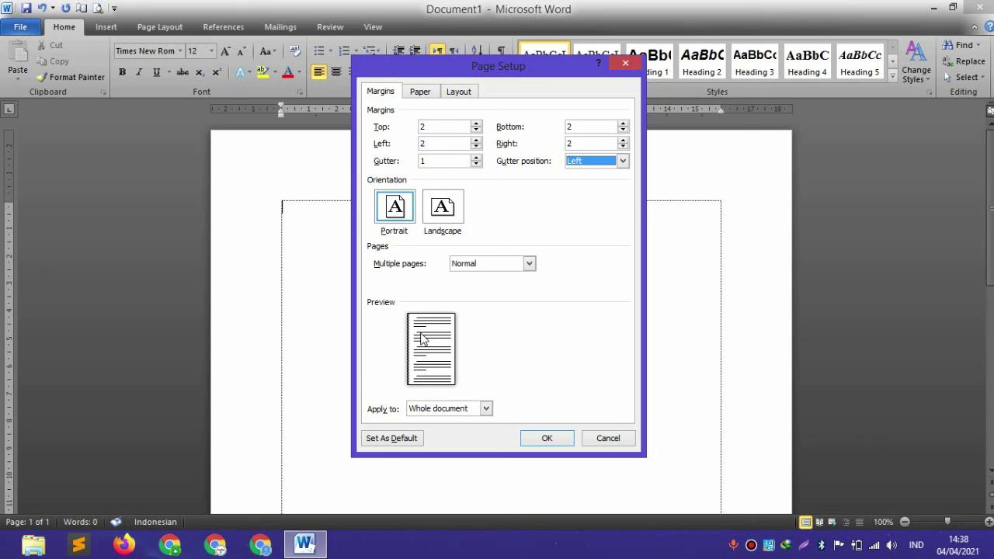
{"action": "left_click", "coordinate": [548, 438]}
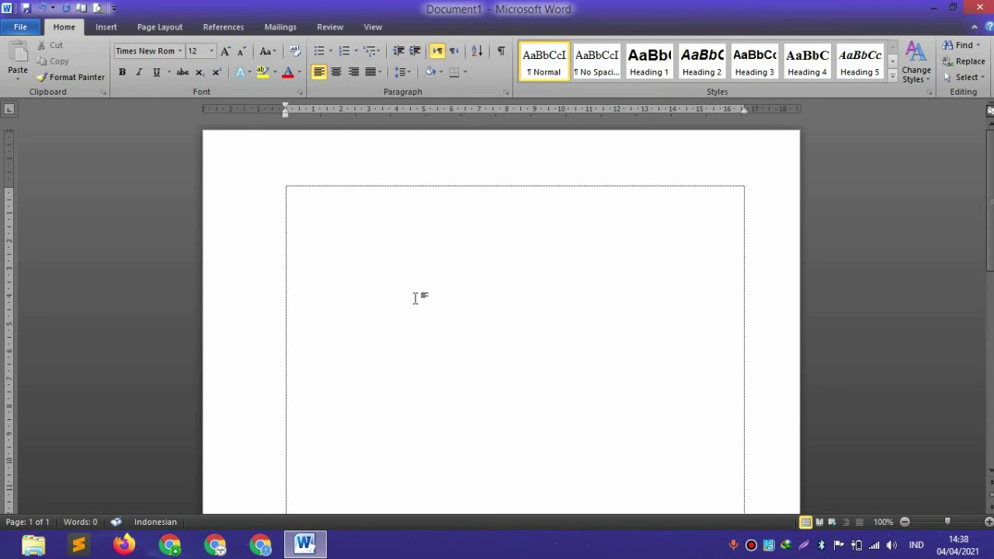
Try out the centred title lines "MAKALAH" and "SEJARAH PRA ISLAM", and clear the document.
{"action": "key", "text": "ctrl+e"}
{"action": "type", "text": "MAKALAH"}
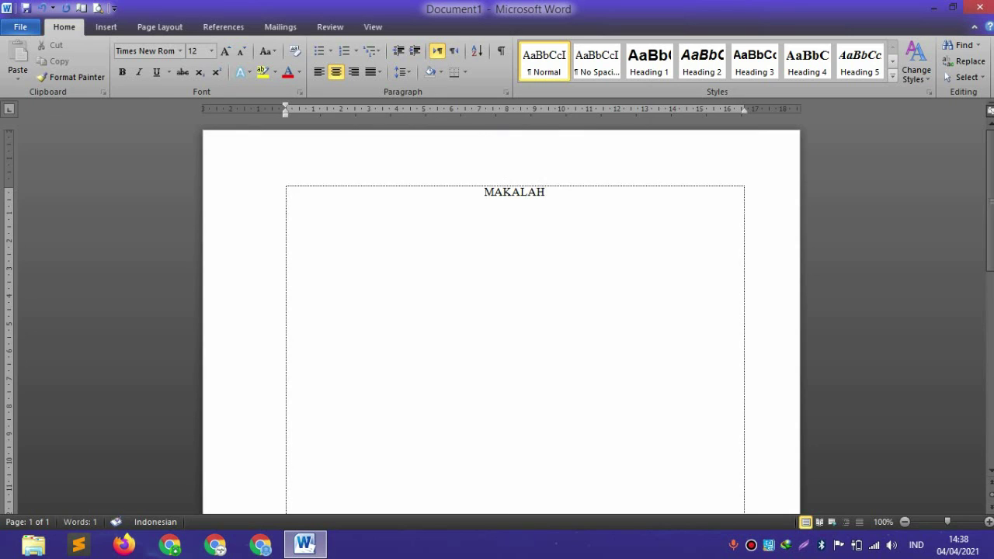
{"action": "key", "text": "Return"}
{"action": "type", "text": "SEJARAH PRA ISLAM"}
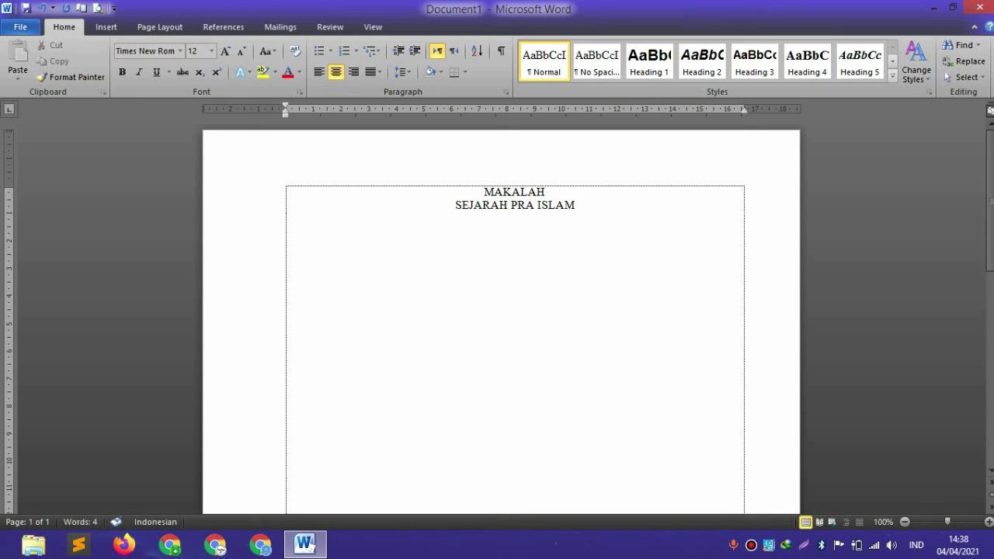
{"action": "key", "text": "ctrl+a"}
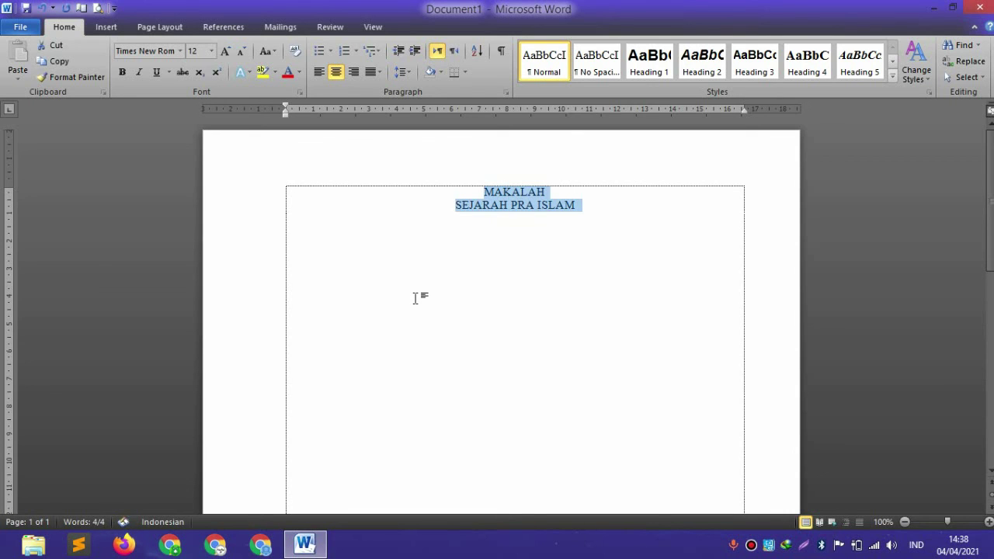
{"action": "key", "text": "Delete"}
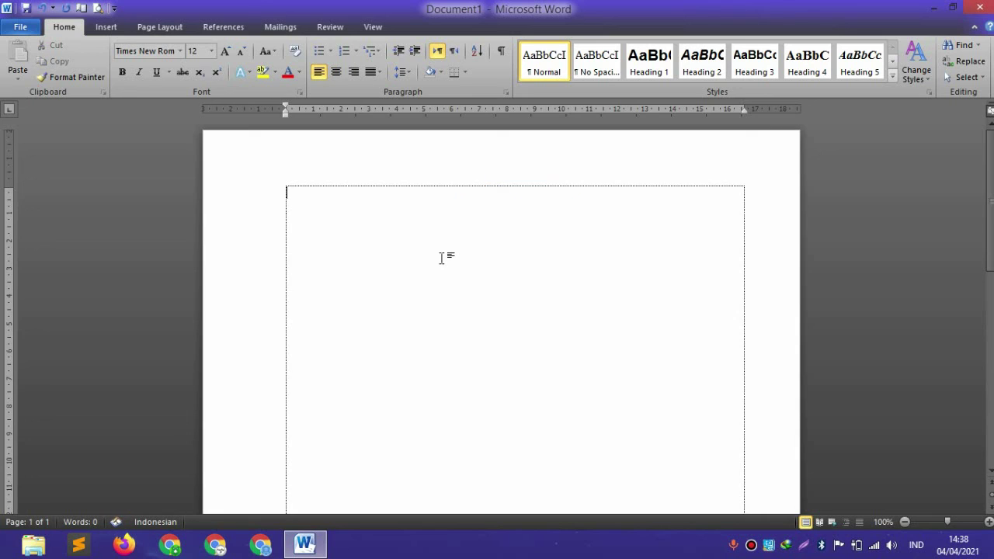